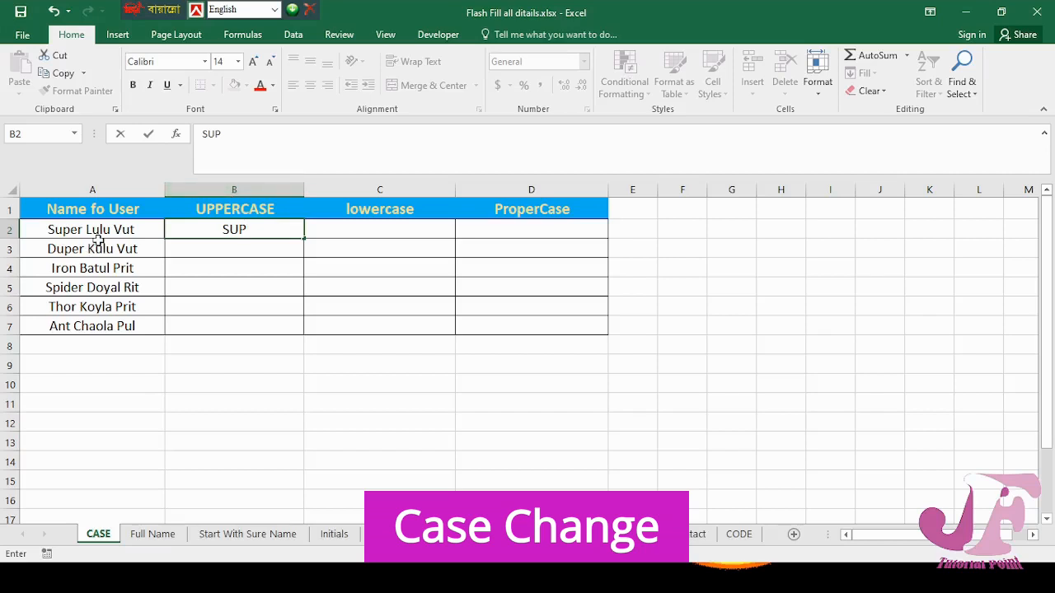
Enter the full name from A2 in all capitals in B2 and Flash Fill the rest of the UPPERCASE column
{"action": "left_click", "coordinate": [83, 228]}
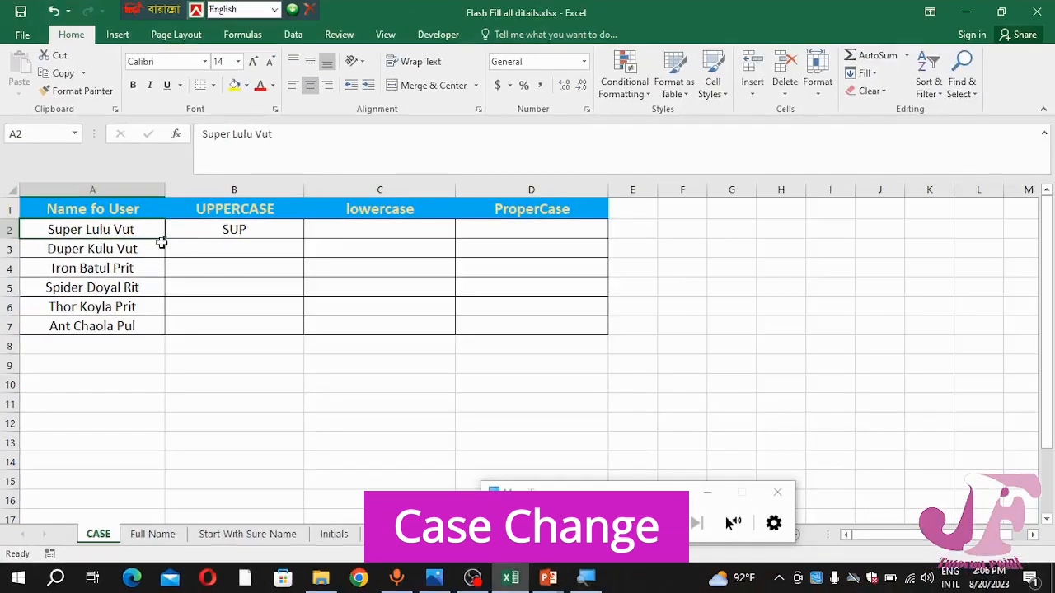
{"action": "double_click", "coordinate": [244, 228]}
{"action": "type", "text": "er"}
{"action": "key", "text": "BackSpace"}
{"action": "key", "text": "BackSpace"}
{"action": "type", "text": "ER LULU VUT"}
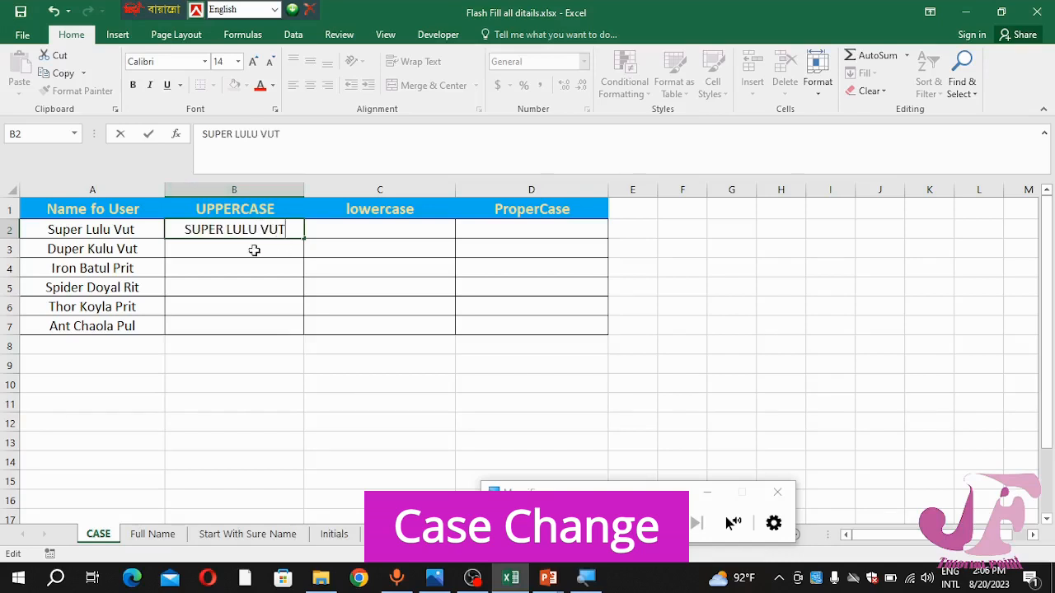
{"action": "key", "text": "Return"}
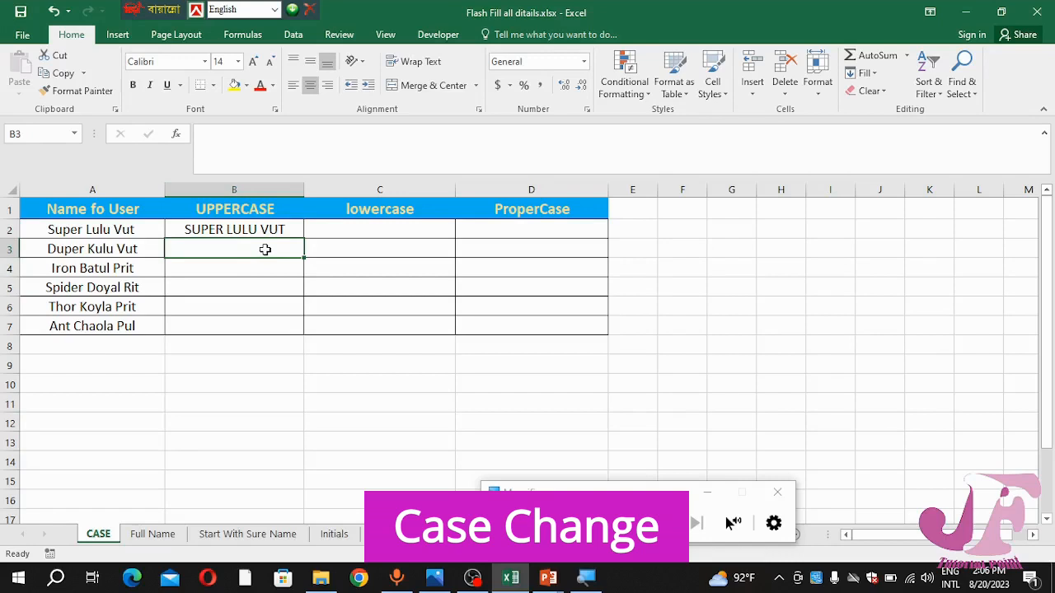
{"action": "key", "text": "ctrl+e"}
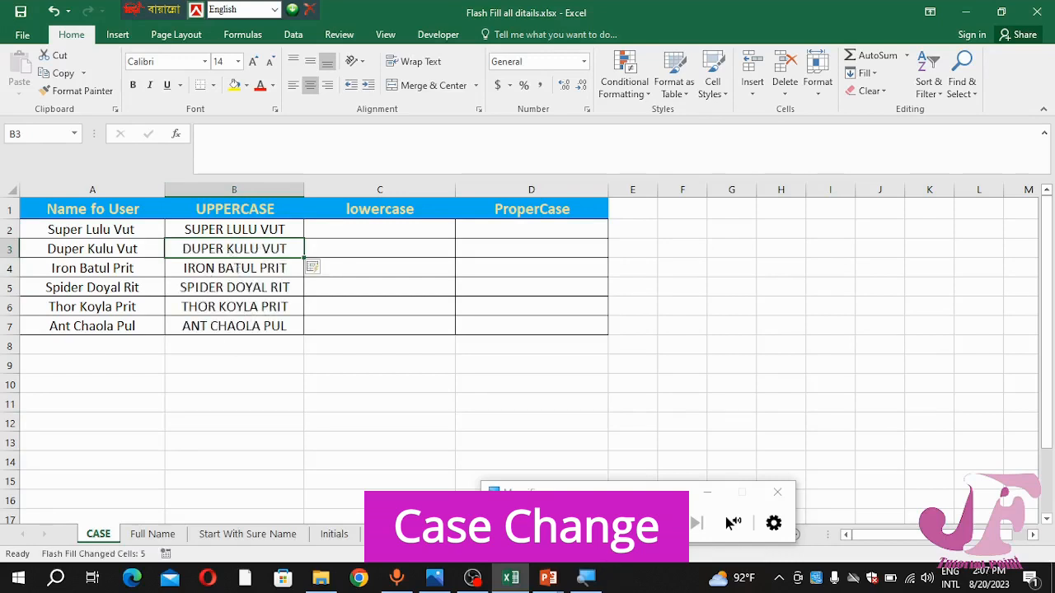
Enter the full name from A2 in all small letters in C2 and Flash Fill the rest of the lowercase column
{"action": "left_click", "coordinate": [581, 522]}
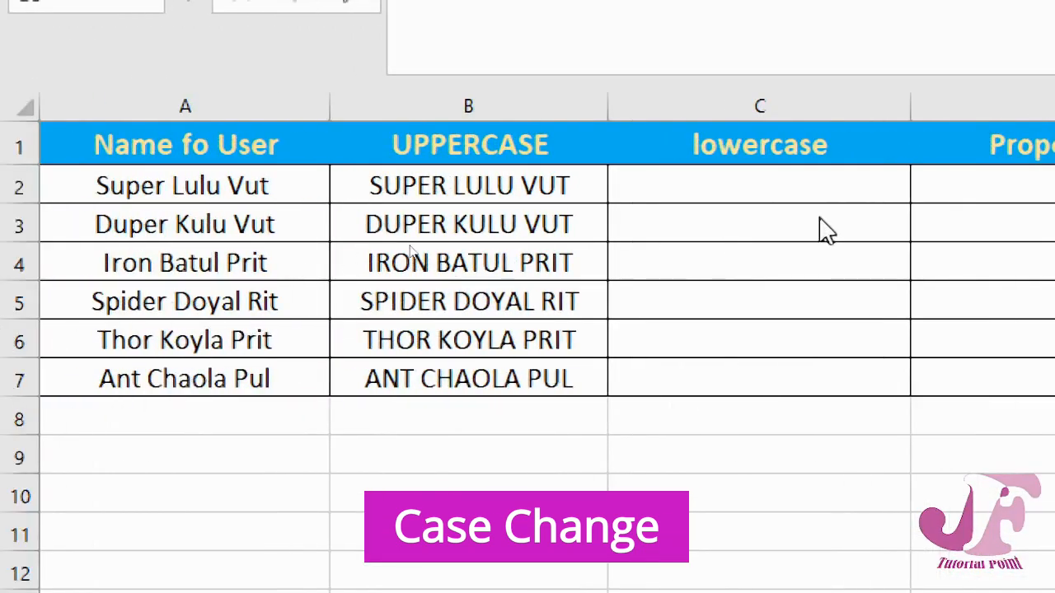
{"action": "key", "text": "super+minus"}
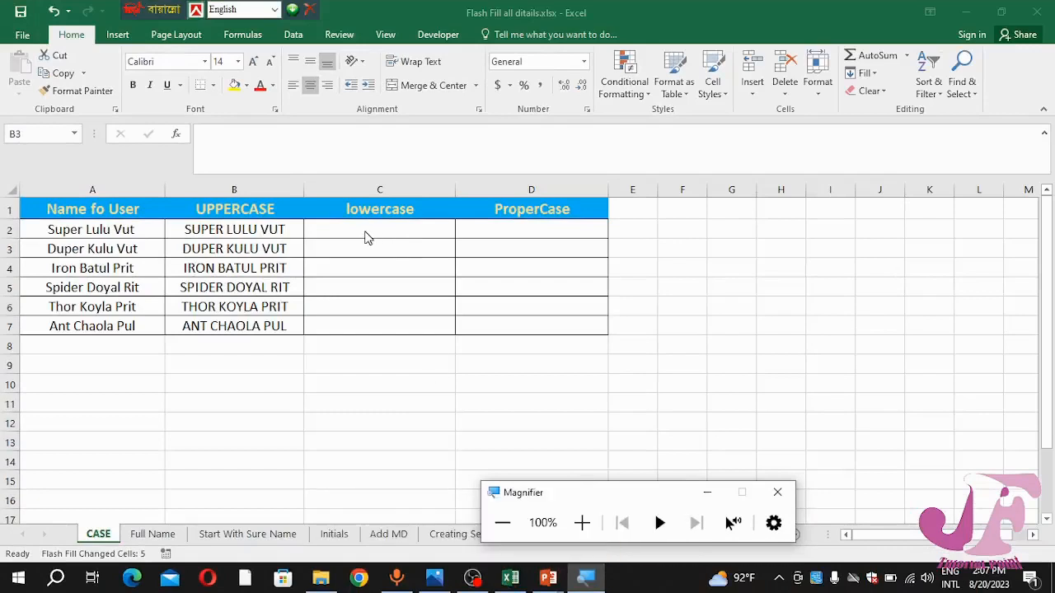
{"action": "key", "text": "super+plus"}
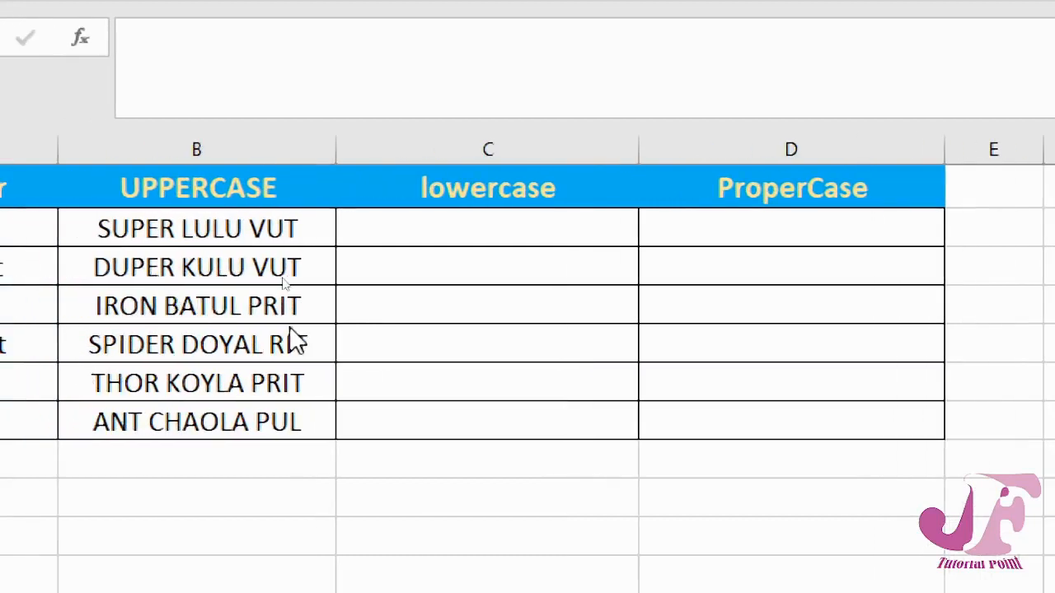
{"action": "left_click", "coordinate": [493, 227]}
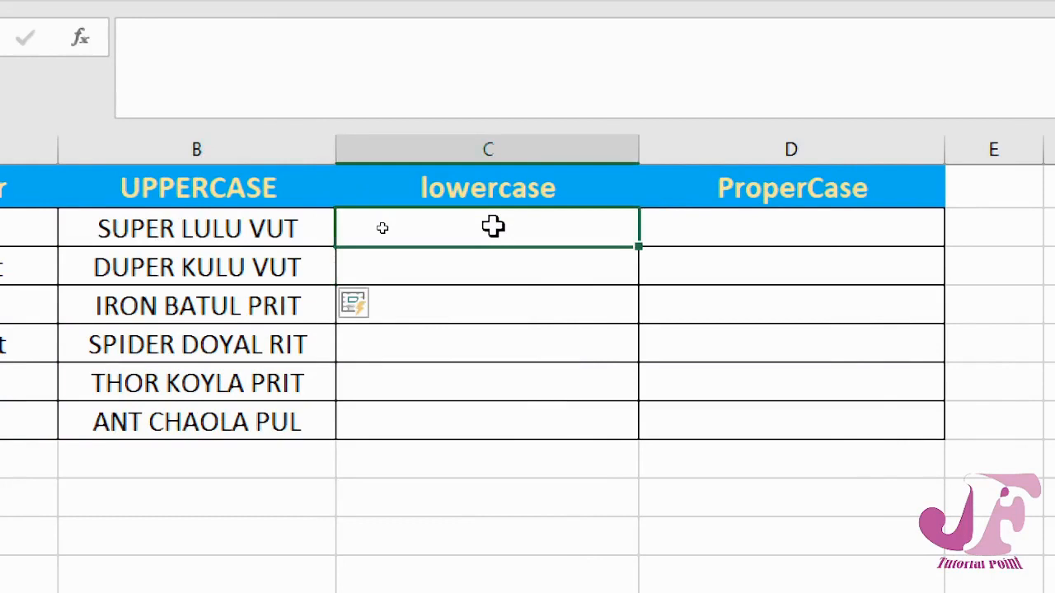
{"action": "type", "text": "suo"}
{"action": "key", "text": "BackSpace"}
{"action": "type", "text": "per lulu vut"}
{"action": "left_click", "coordinate": [526, 273]}
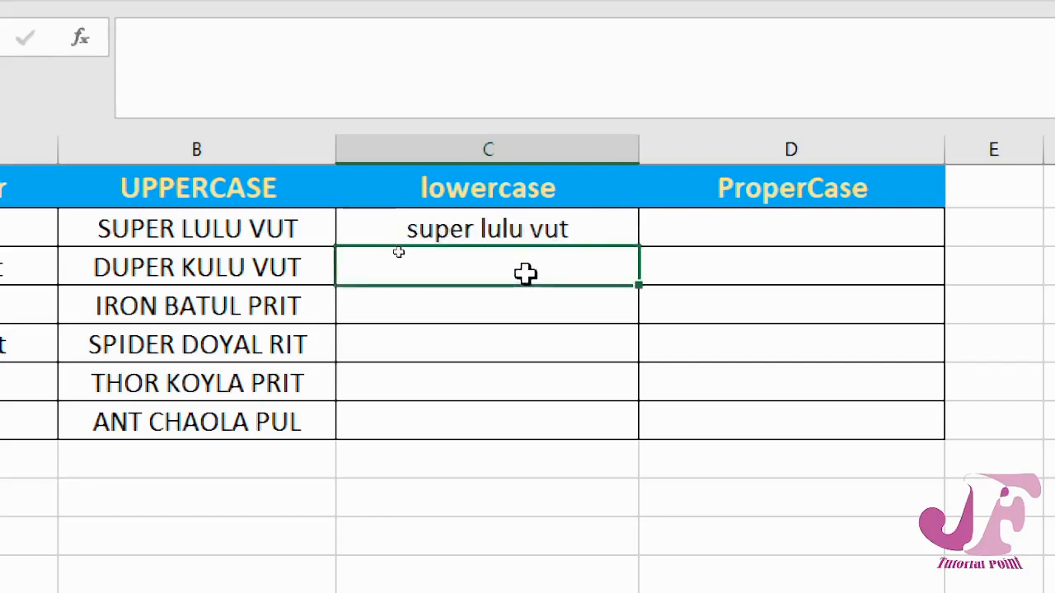
{"action": "key", "text": "ctrl+e"}
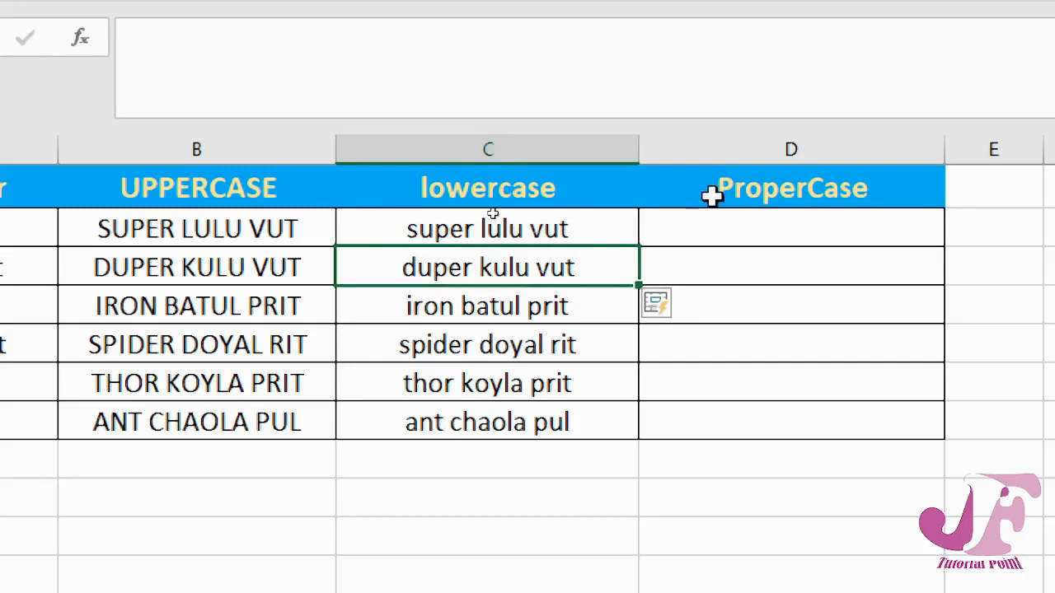
Enter the full name from A2 with each word capitalized in D2 and Flash Fill the rest of the ProperCase column
{"action": "left_click", "coordinate": [738, 231]}
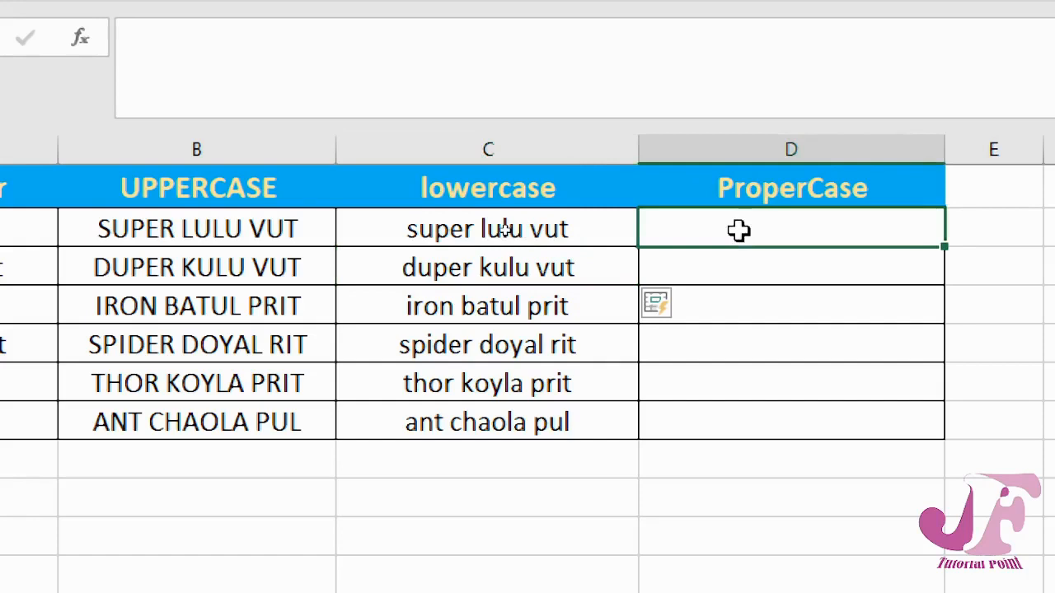
{"action": "type", "text": "Super "}
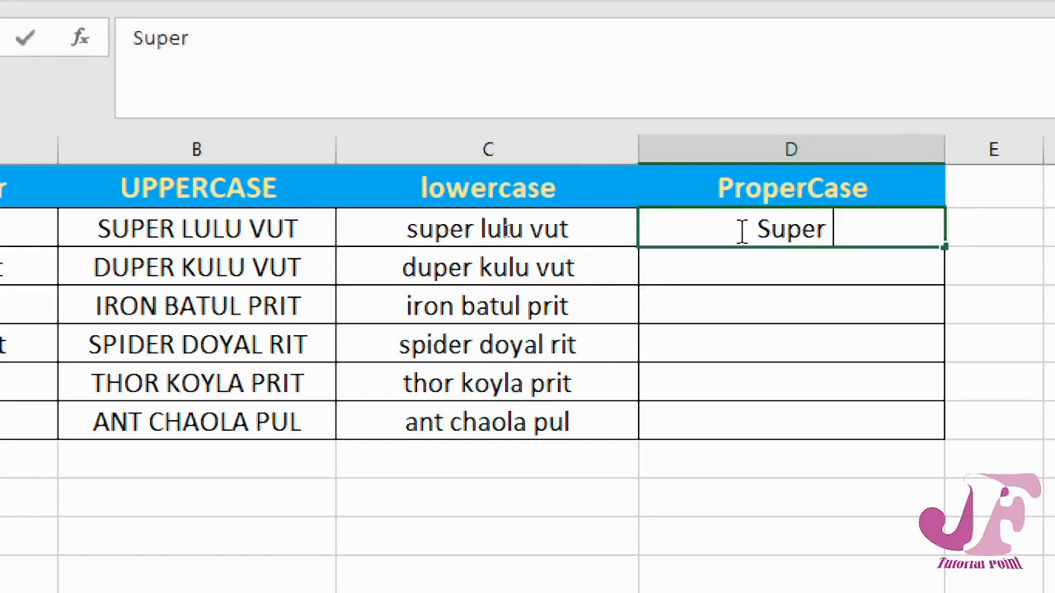
{"action": "type", "text": "Lulu Vut"}
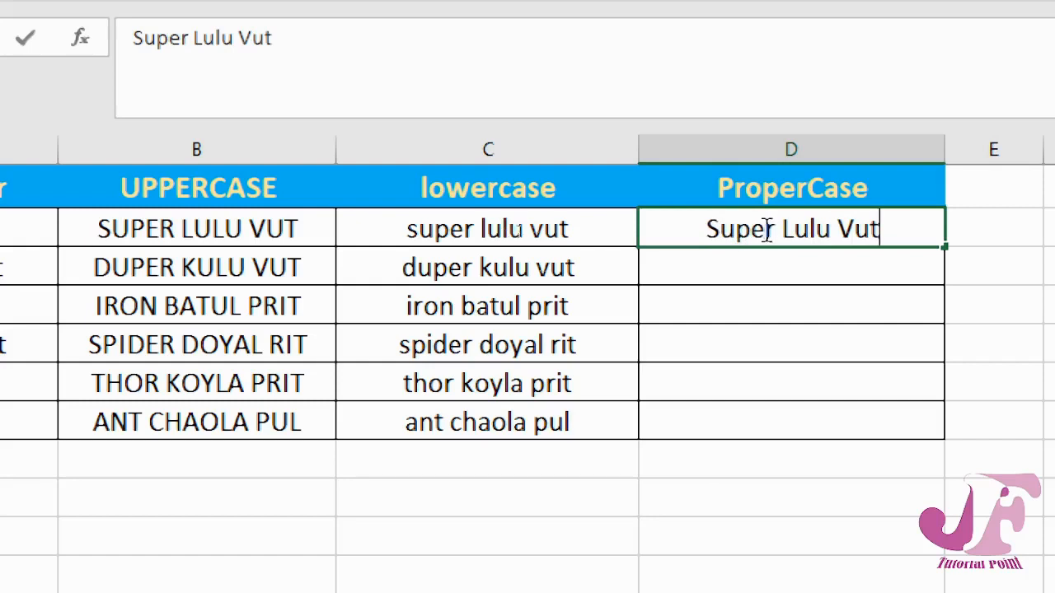
{"action": "key", "text": "Return"}
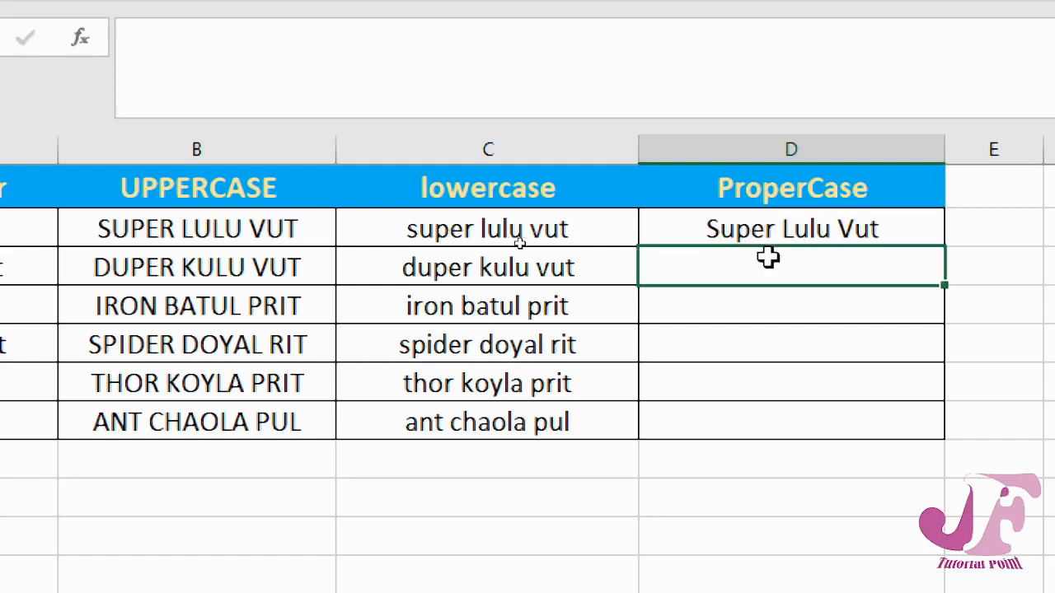
{"action": "key", "text": "ctrl+e"}
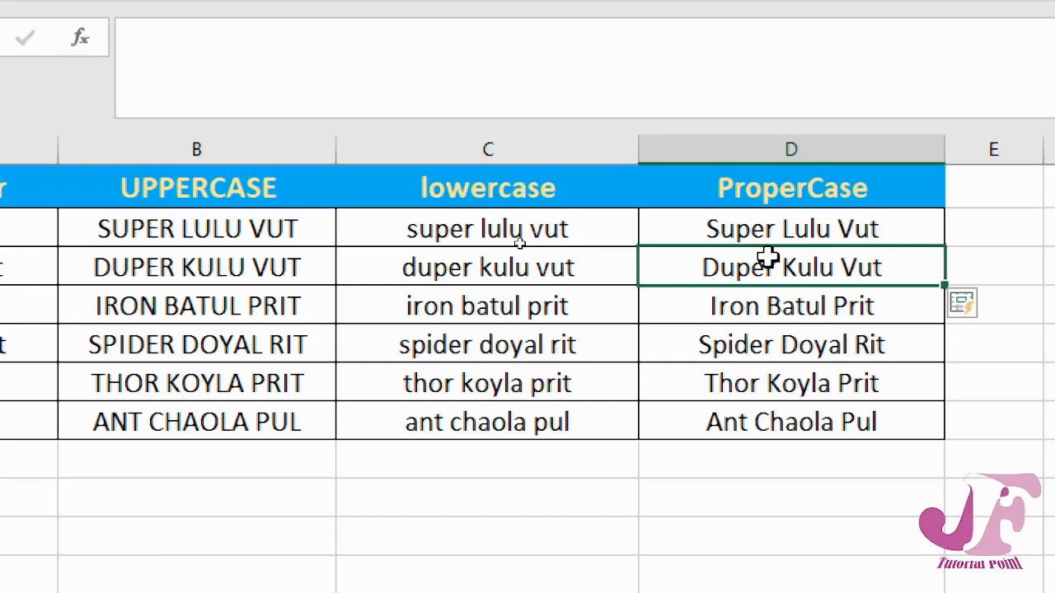
Open the Full Name worksheet
{"action": "key", "text": "super+minus"}
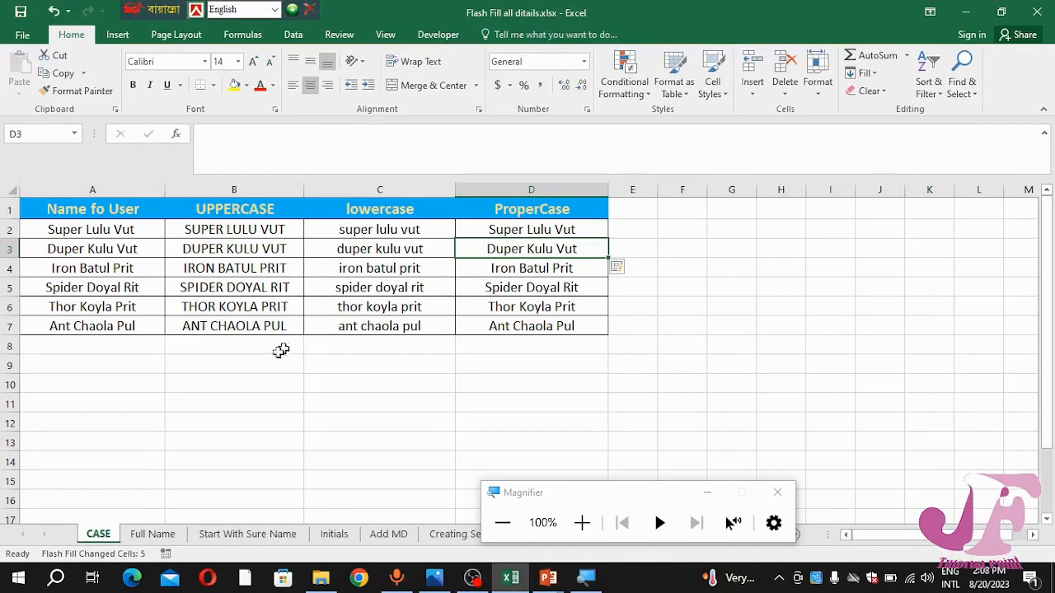
{"action": "left_click", "coordinate": [164, 537]}
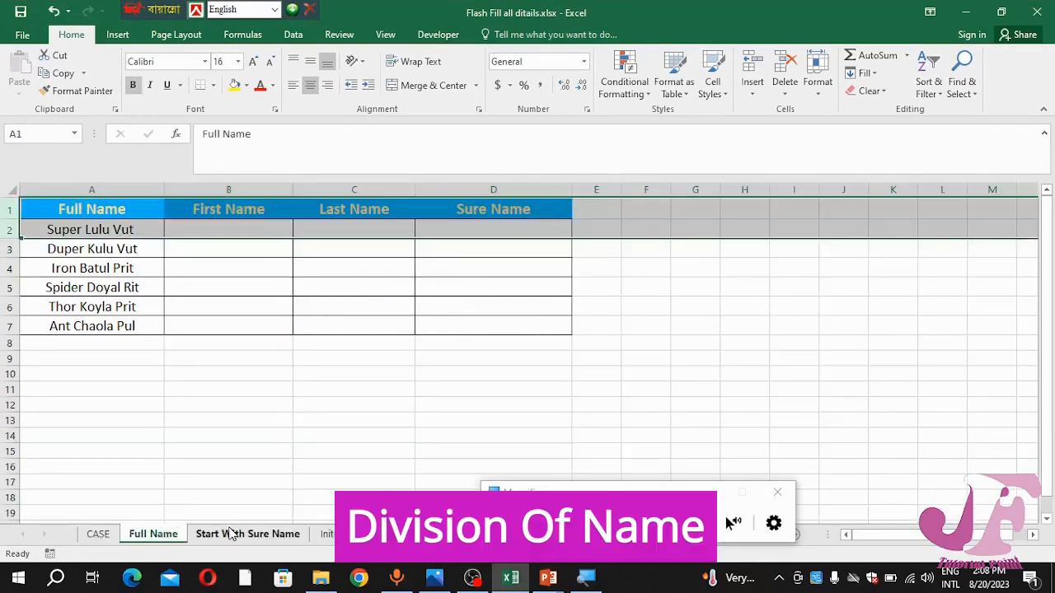
Switch to OBS Studio, shorten the Display Capture source to leave about 36 px beneath it, and transition the preview to the program output
{"action": "left_click", "coordinate": [472, 578]}
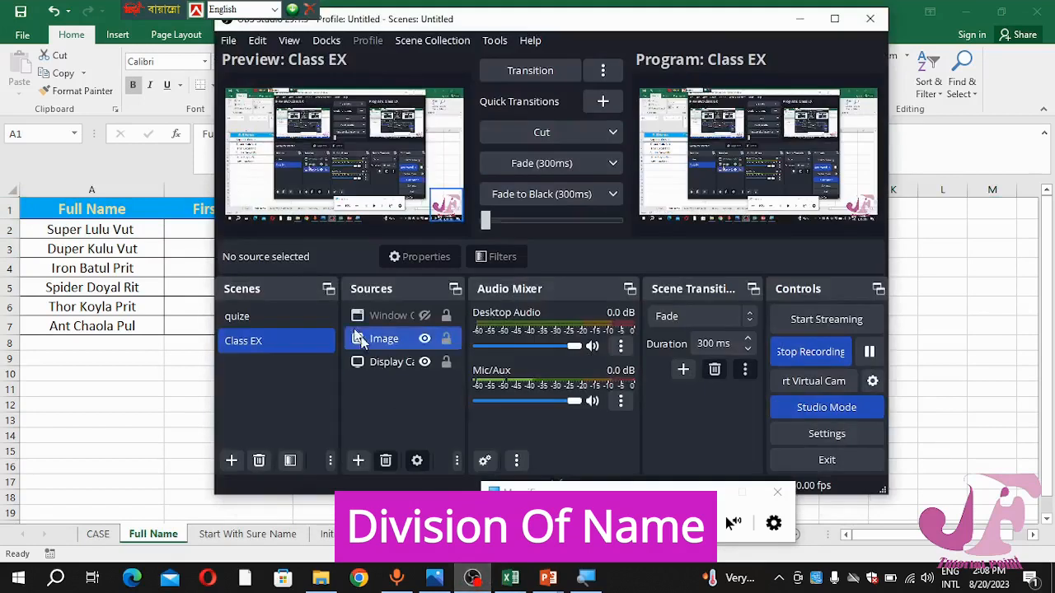
{"action": "left_click", "coordinate": [347, 195]}
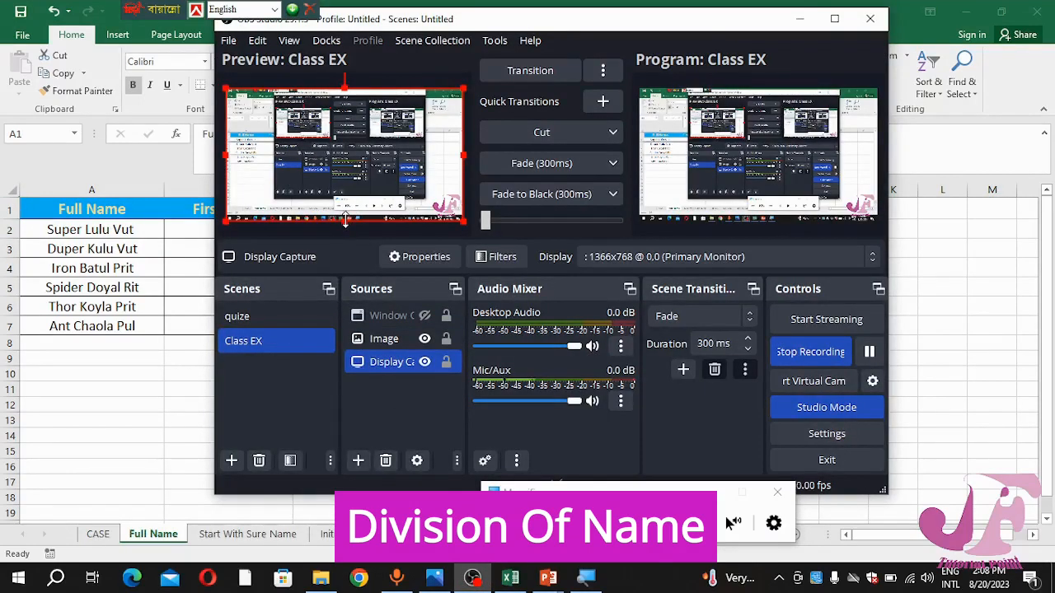
{"action": "left_click_drag", "start_coordinate": [345, 219], "coordinate": [346, 215]}
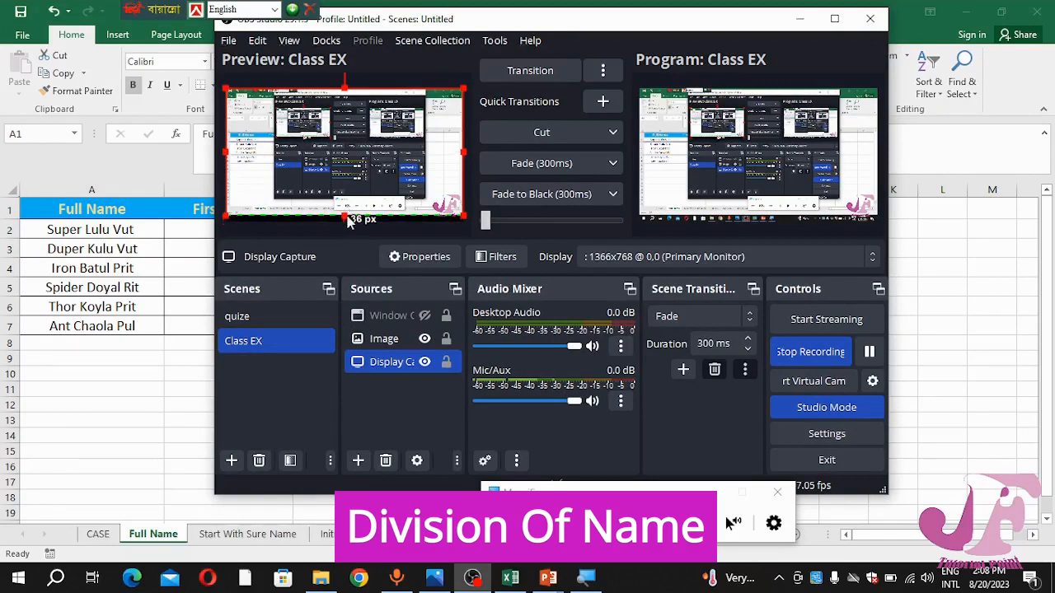
{"action": "left_click", "coordinate": [527, 76]}
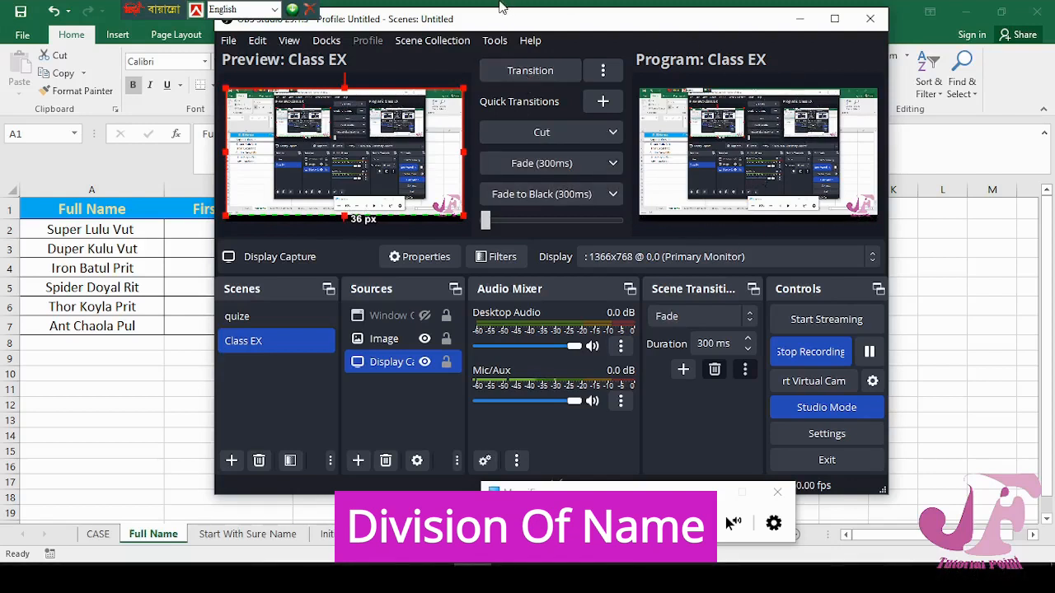
{"action": "left_click", "coordinate": [798, 20]}
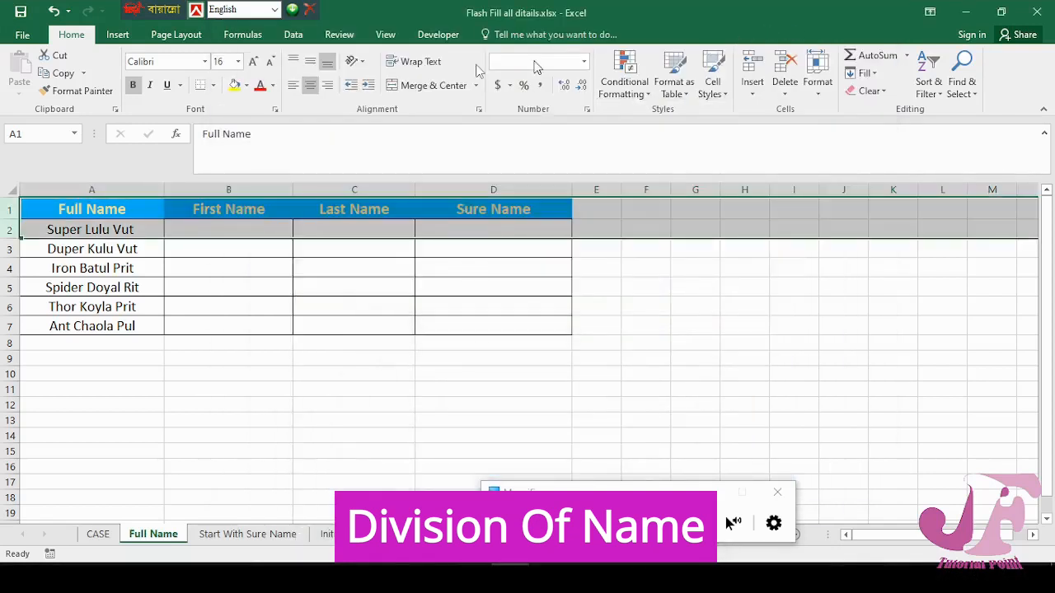
Change the header in C1 of the Full Name worksheet to "Middle Name"
{"action": "left_click", "coordinate": [100, 535]}
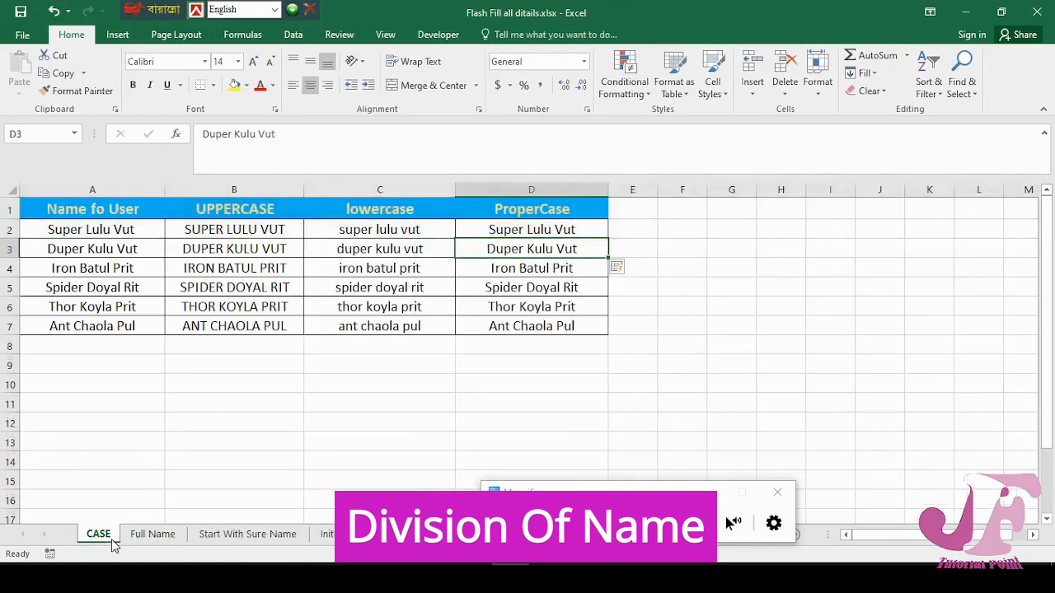
{"action": "left_click", "coordinate": [148, 535]}
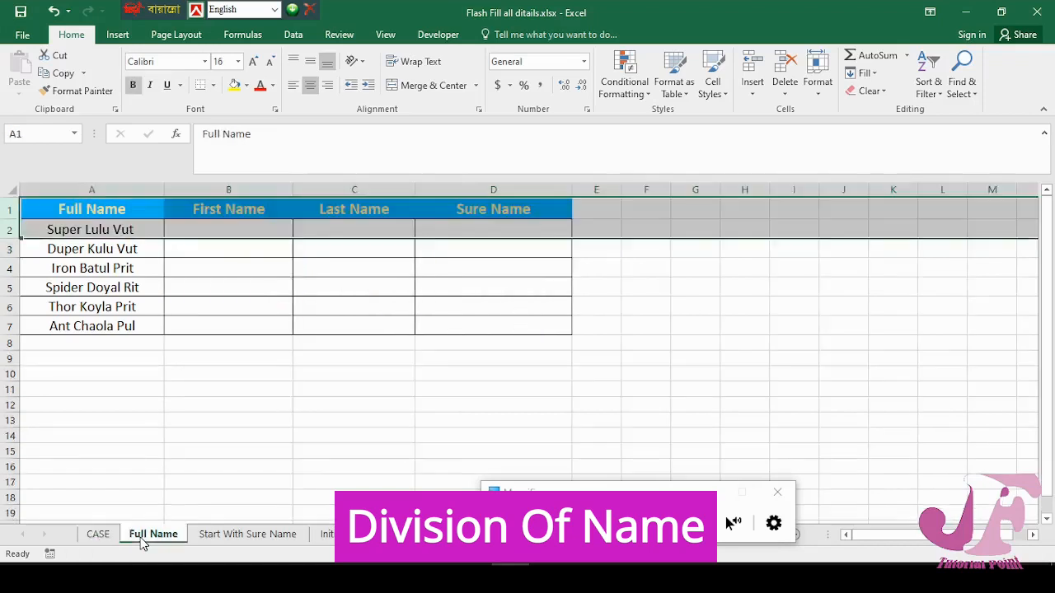
{"action": "left_click", "coordinate": [212, 231]}
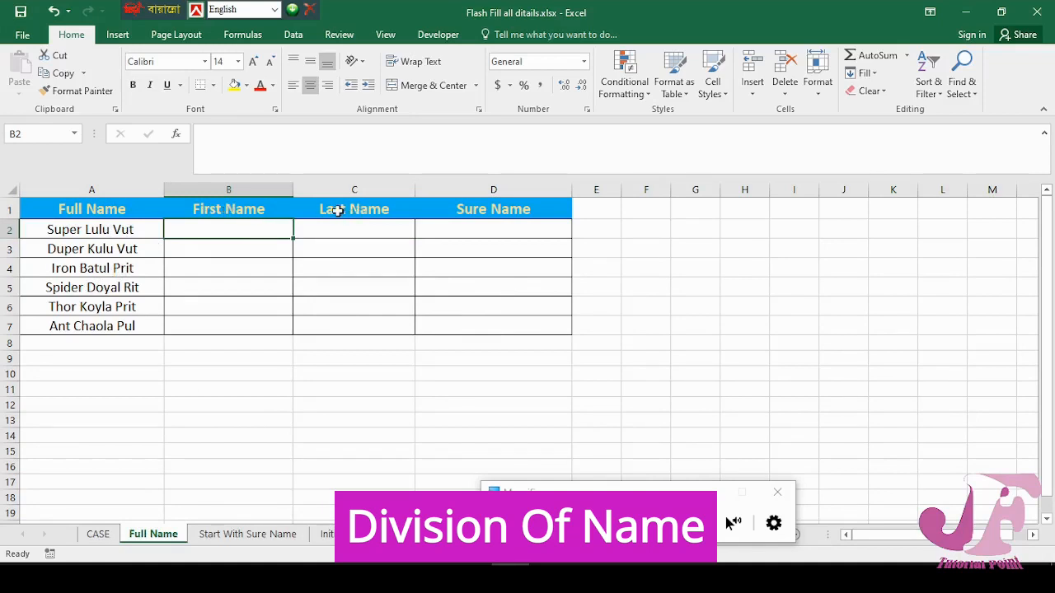
{"action": "double_click", "coordinate": [341, 210]}
{"action": "left_click_drag", "start_coordinate": [341, 209], "coordinate": [319, 209]}
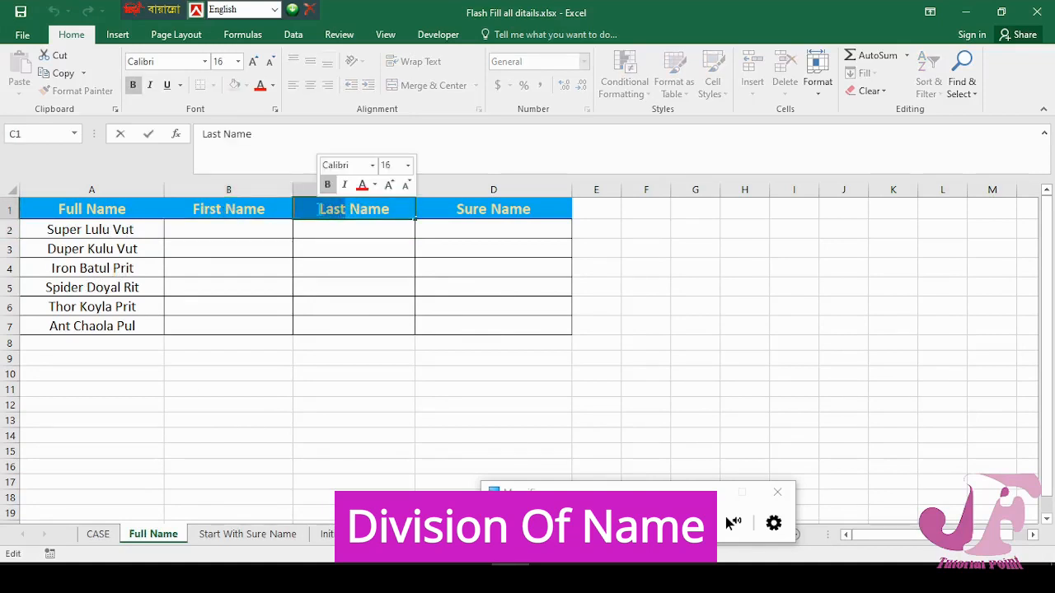
{"action": "type", "text": "Middle"}
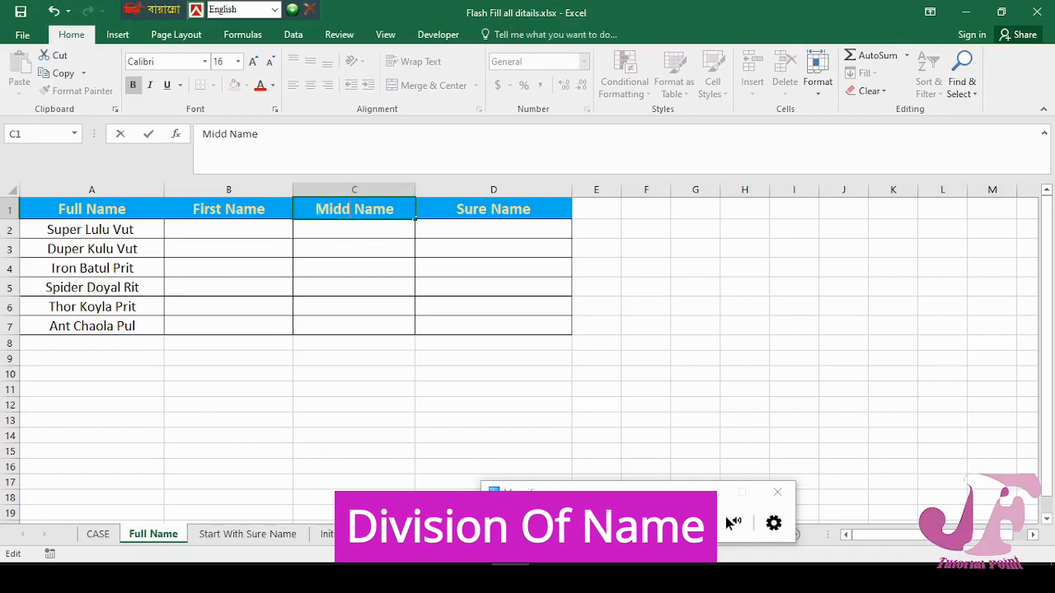
{"action": "left_click", "coordinate": [474, 227]}
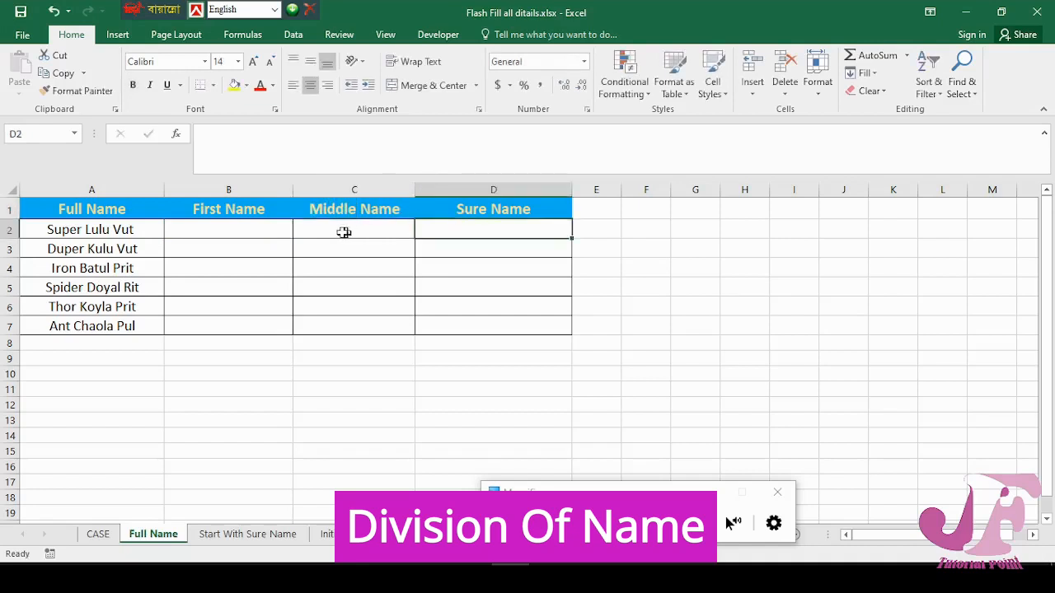
Enter the first word of the full name from A2 in B2 and Flash Fill the rest of the First Name column
{"action": "left_click", "coordinate": [241, 231]}
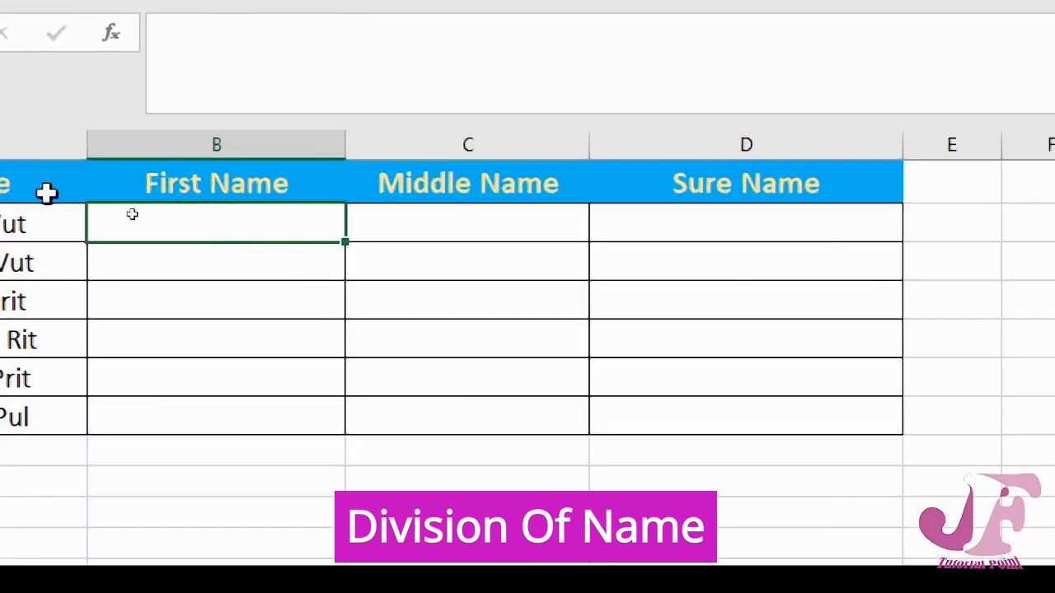
{"action": "type", "text": "Sper"}
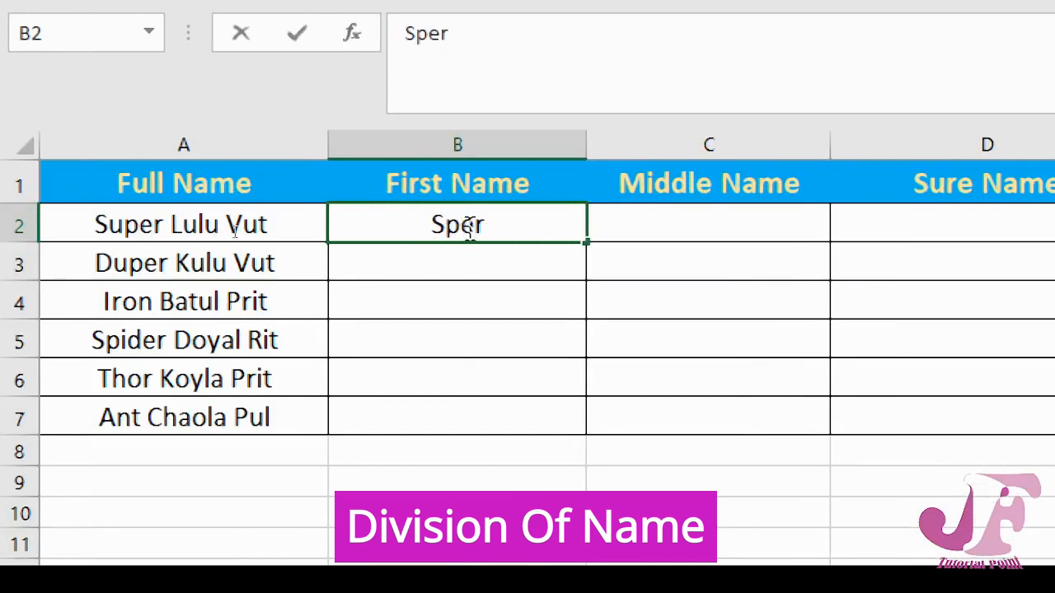
{"action": "key", "text": "BackSpace"}
{"action": "key", "text": "BackSpace"}
{"action": "key", "text": "BackSpace"}
{"action": "type", "text": "uper"}
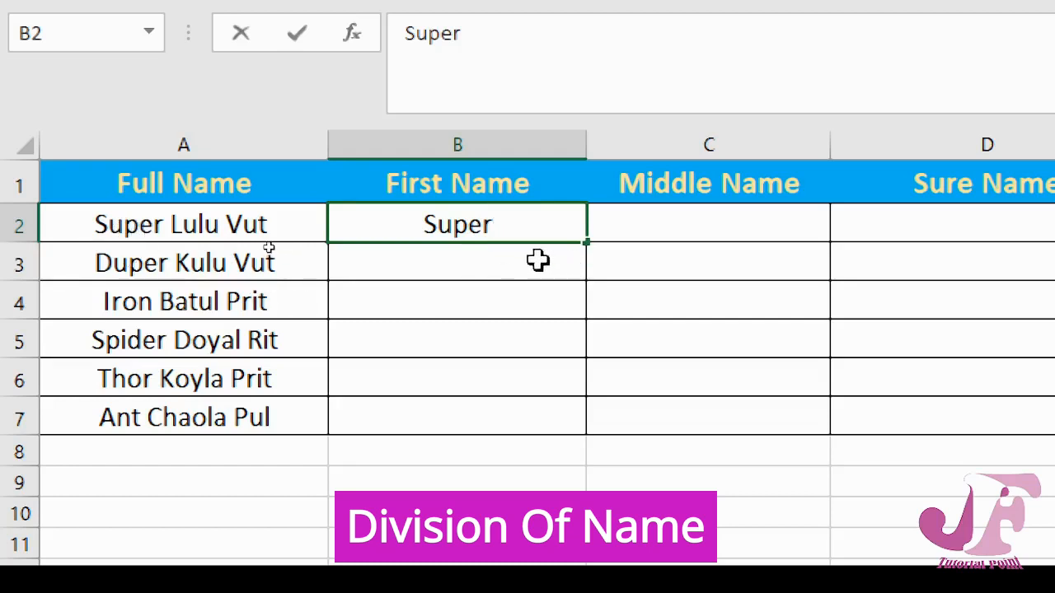
{"action": "left_click", "coordinate": [453, 263]}
{"action": "key", "text": "ctrl+e"}
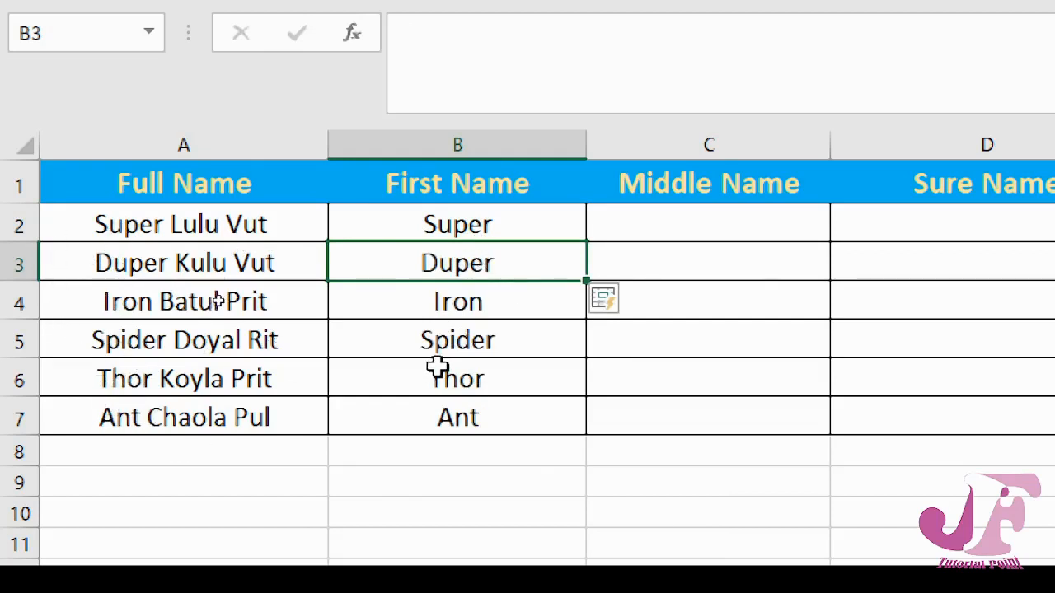
Enter the middle word of the full name from A2 in C2 and Flash Fill the rest of the Middle Name column
{"action": "left_click", "coordinate": [756, 212]}
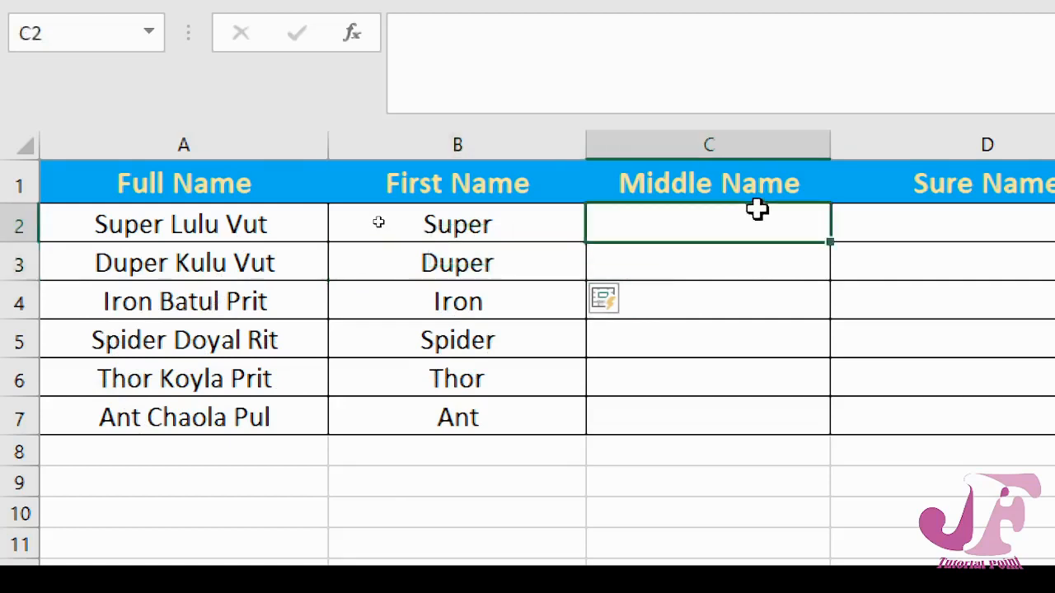
{"action": "type", "text": "LULU"}
{"action": "key", "text": "BackSpace"}
{"action": "key", "text": "BackSpace"}
{"action": "key", "text": "BackSpace"}
{"action": "type", "text": "ulu"}
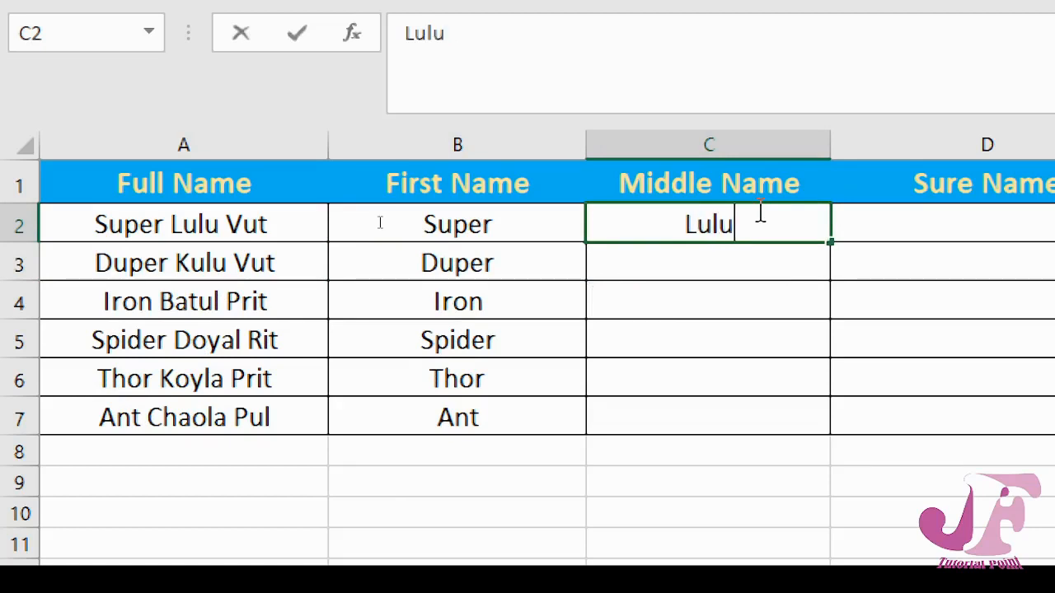
{"action": "left_click", "coordinate": [735, 252]}
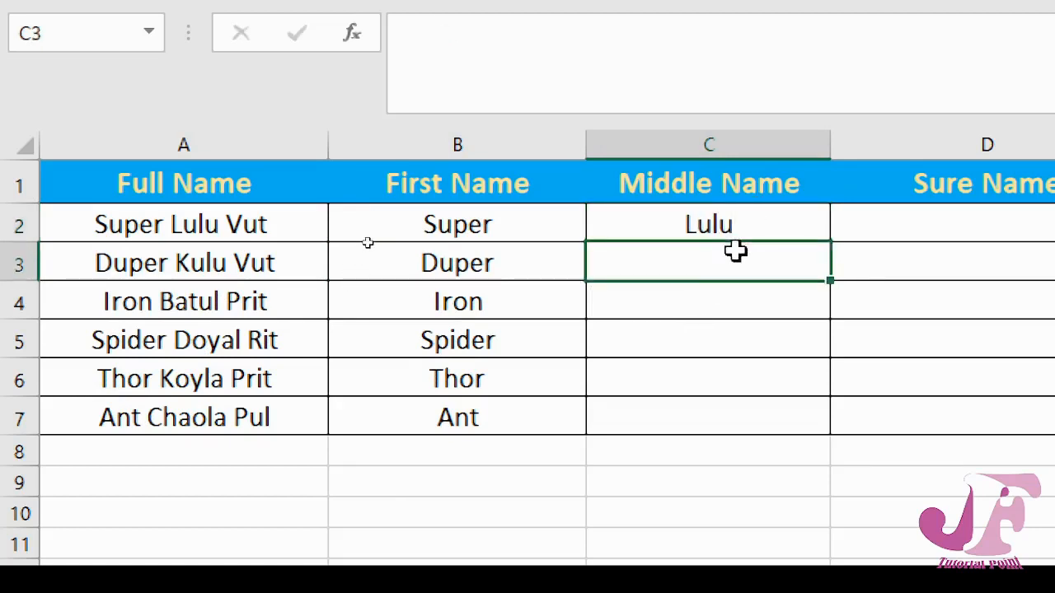
{"action": "key", "text": "ctrl+e"}
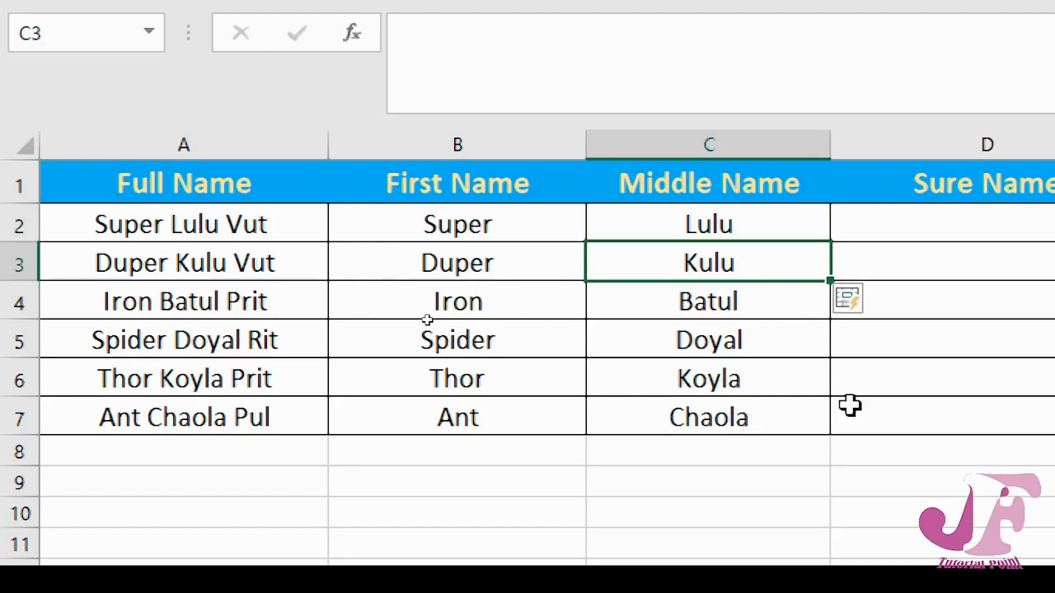
Enter the last word of the full name from A2 in D2 and Flash Fill the rest of the Sure Name column
{"action": "left_click", "coordinate": [870, 213]}
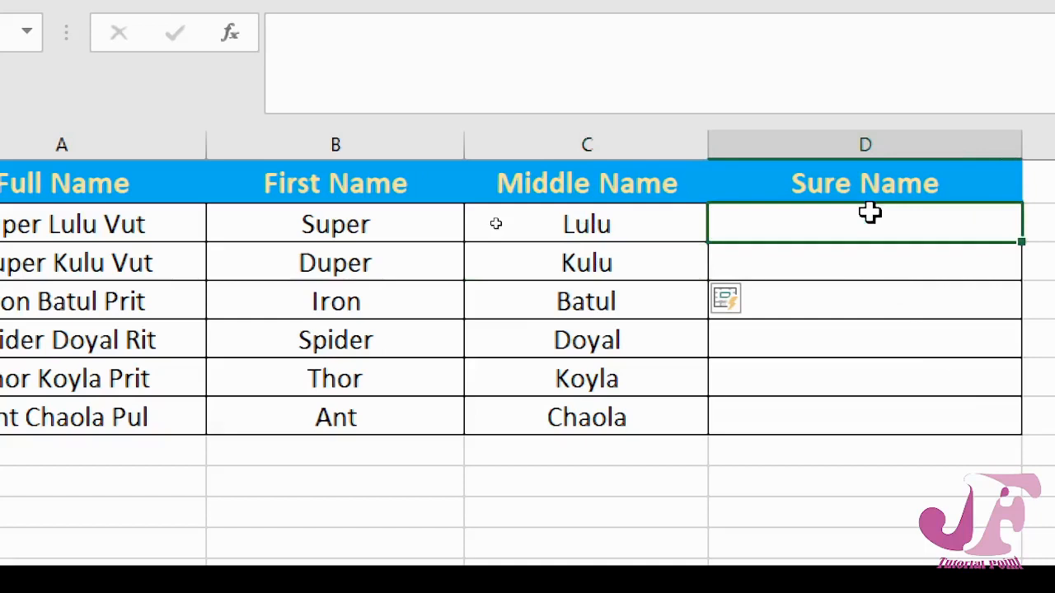
{"action": "type", "text": "Vut"}
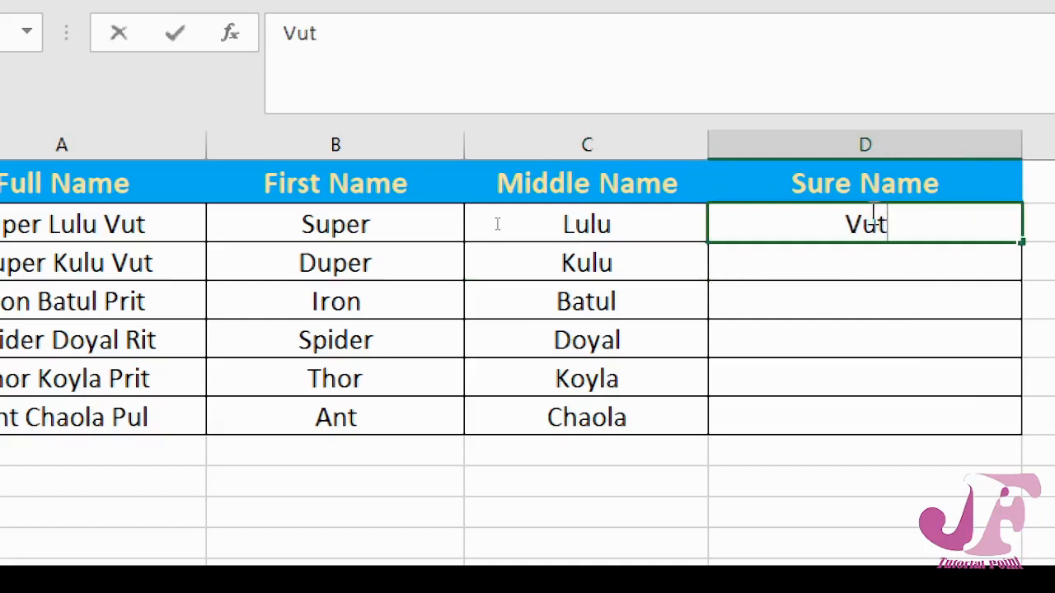
{"action": "key", "text": "Return"}
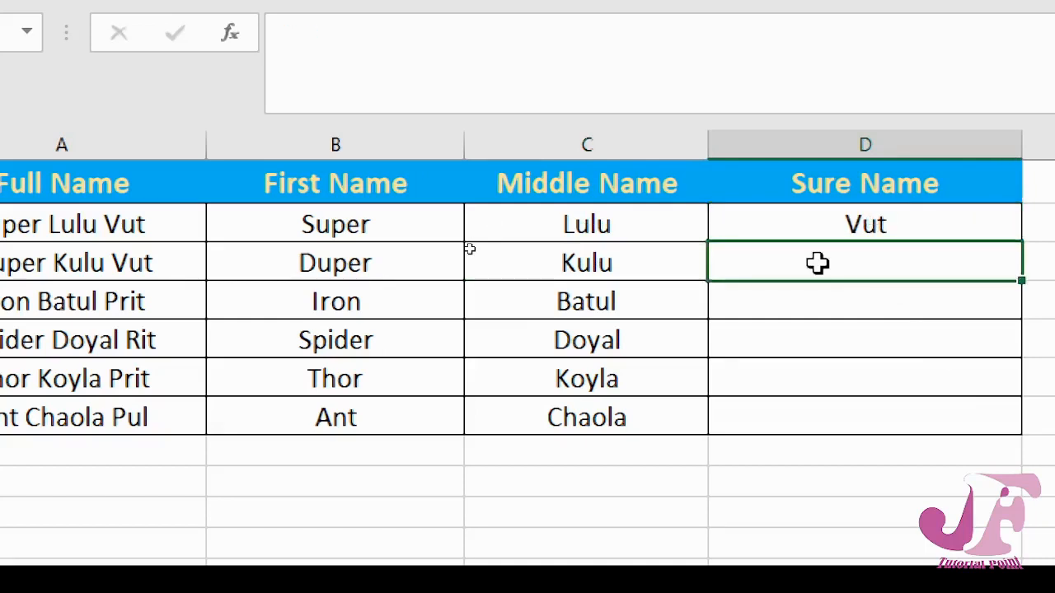
{"action": "key", "text": "ctrl+e"}
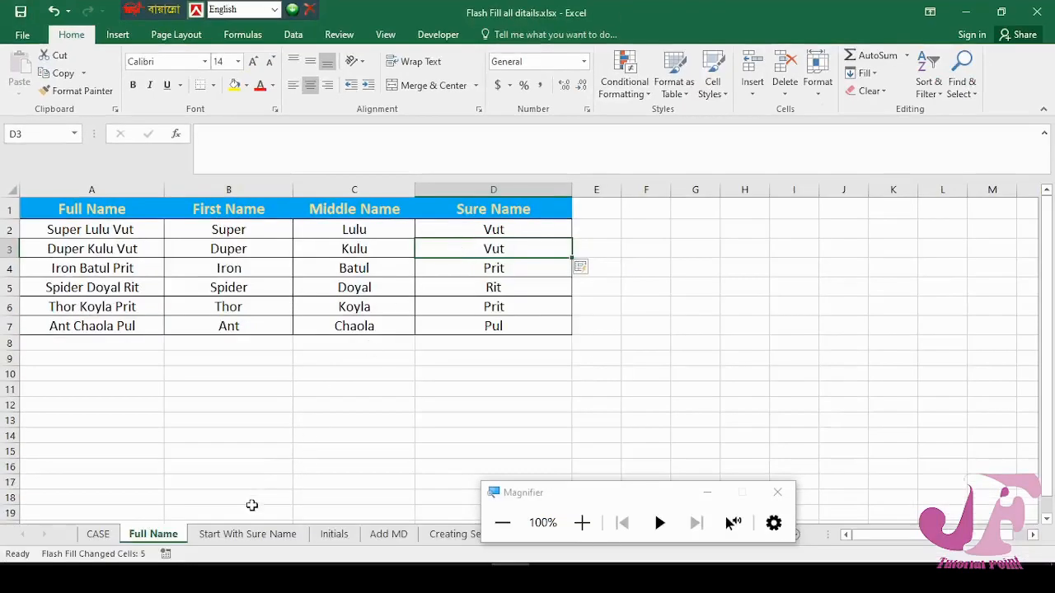
On the Start With Sure Name worksheet, enter A2's name in B2 as surname, first name, middle name, and Flash Fill the column below
{"action": "left_click", "coordinate": [245, 536]}
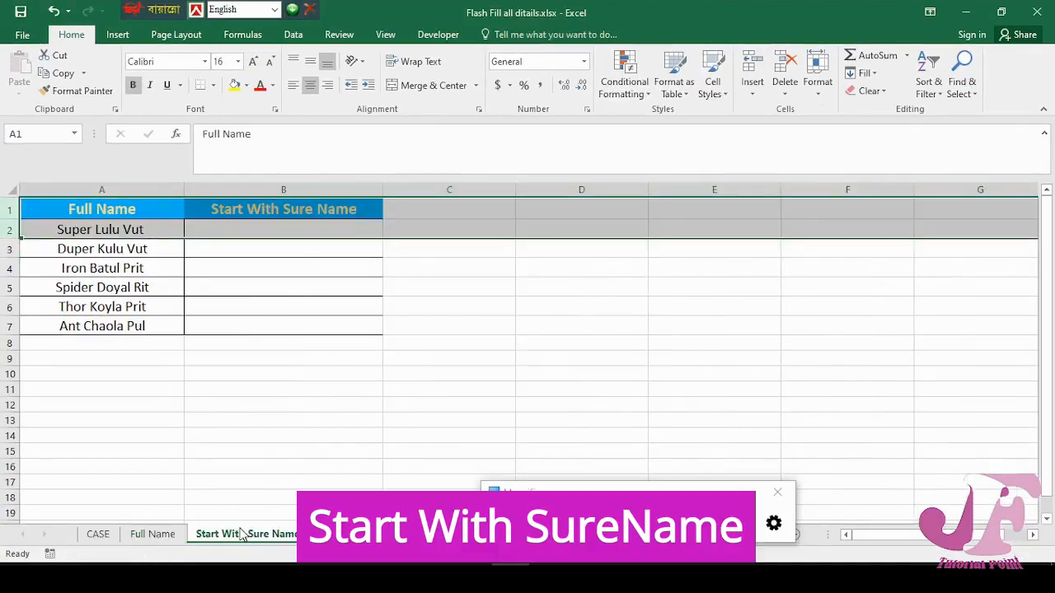
{"action": "left_click", "coordinate": [272, 230]}
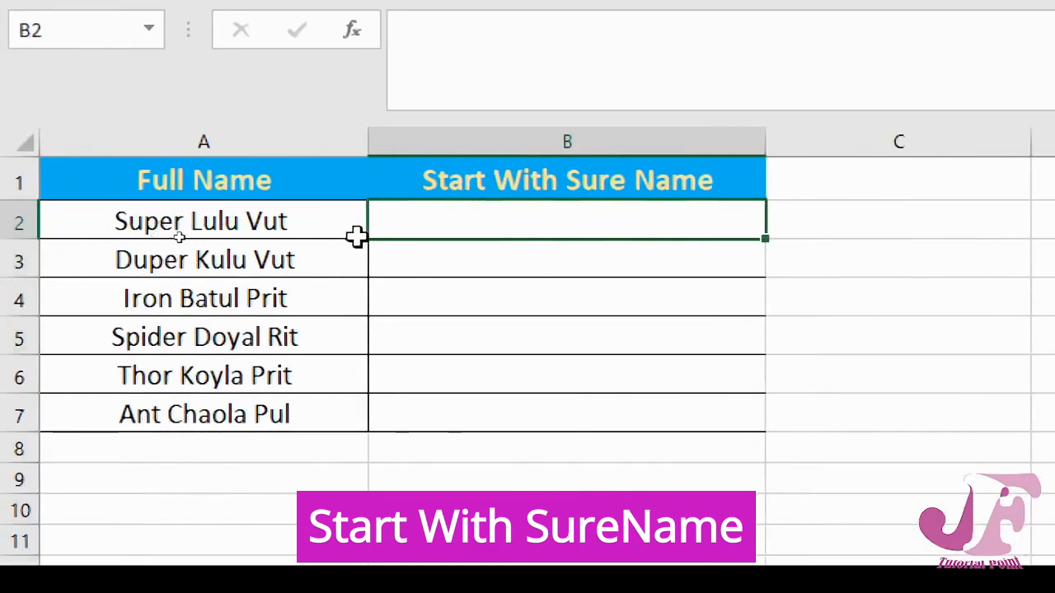
{"action": "double_click", "coordinate": [504, 220]}
{"action": "type", "text": "Vut "}
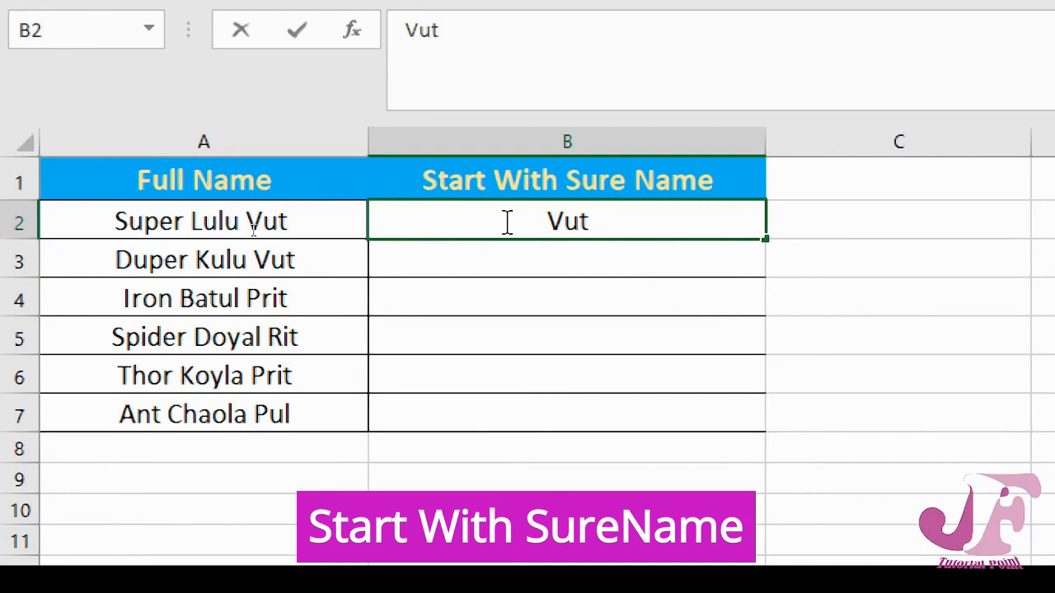
{"action": "type", "text": "Super "}
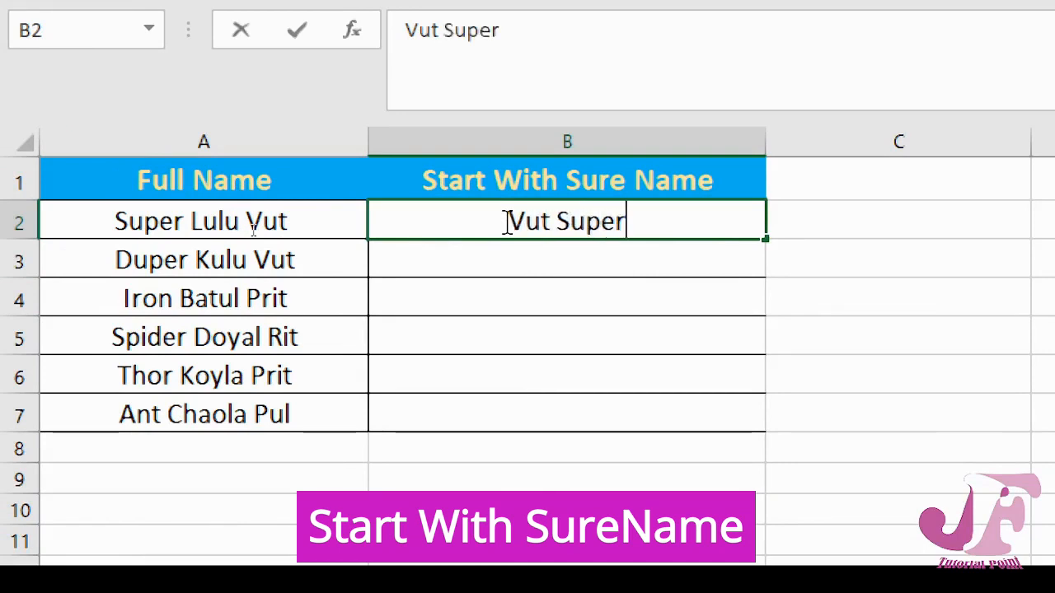
{"action": "type", "text": "Lulu"}
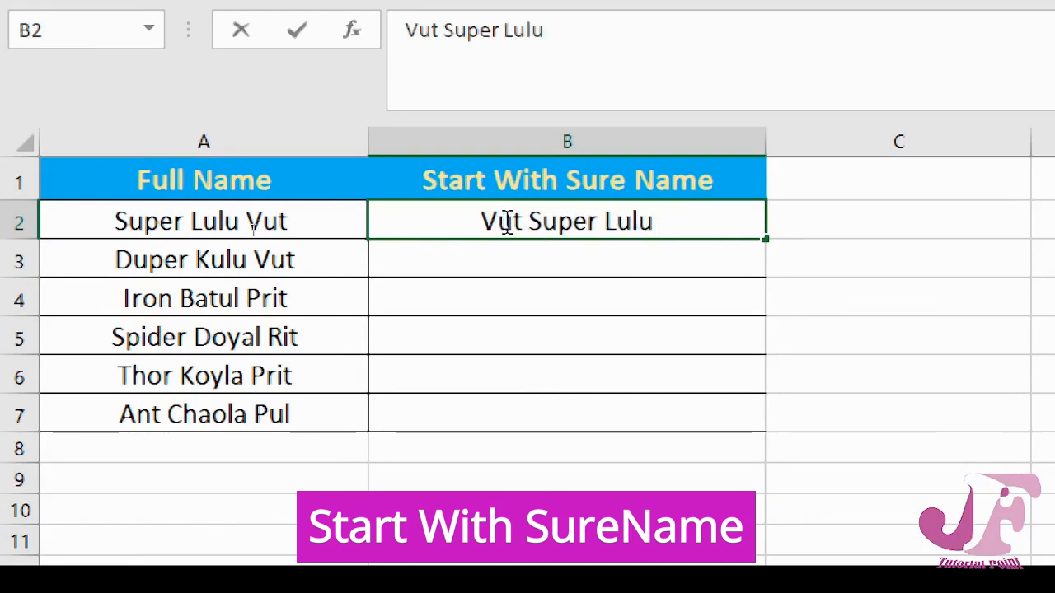
{"action": "key", "text": "Return"}
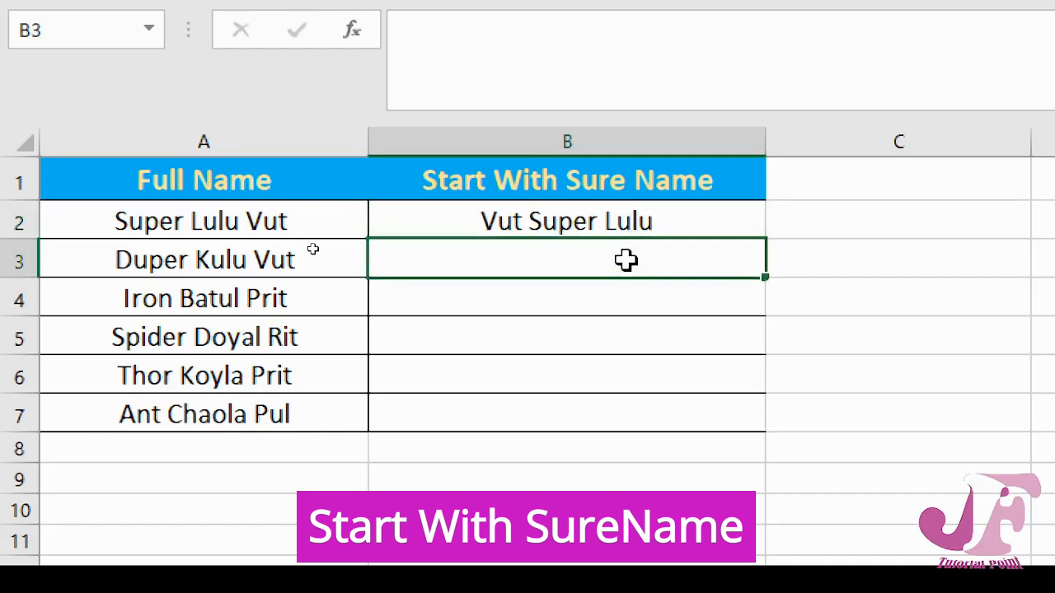
{"action": "key", "text": "ctrl+e"}
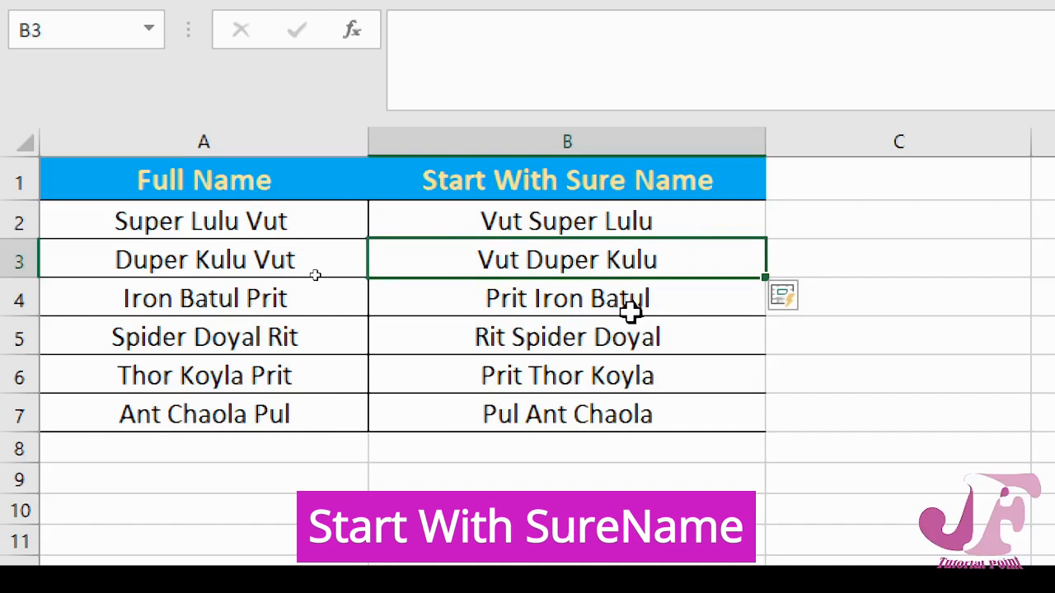
{"action": "key", "text": "super+minus"}
{"action": "key", "text": "super"}
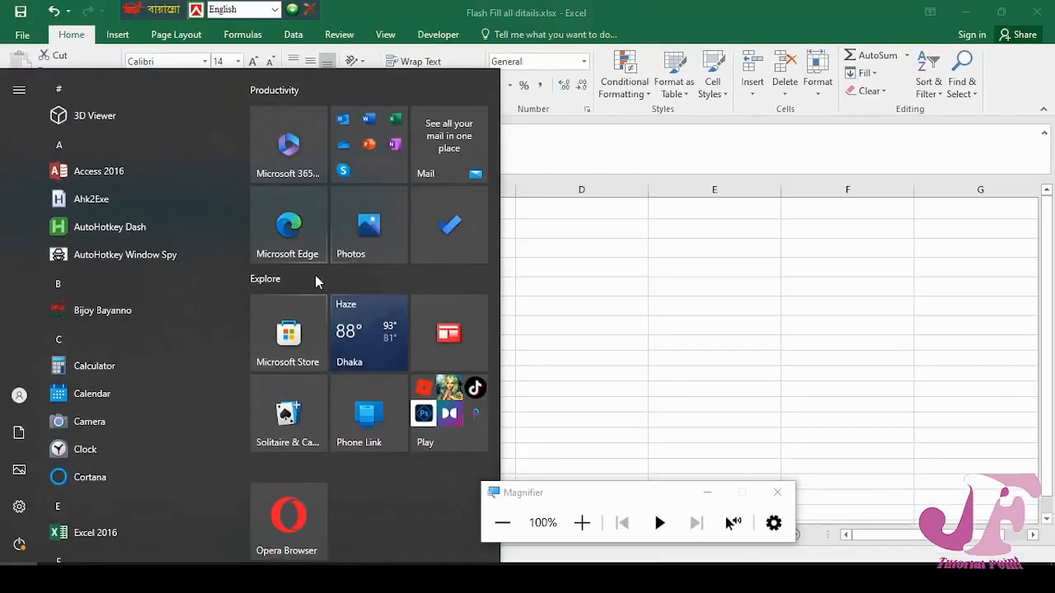
{"action": "left_click", "coordinate": [536, 314]}
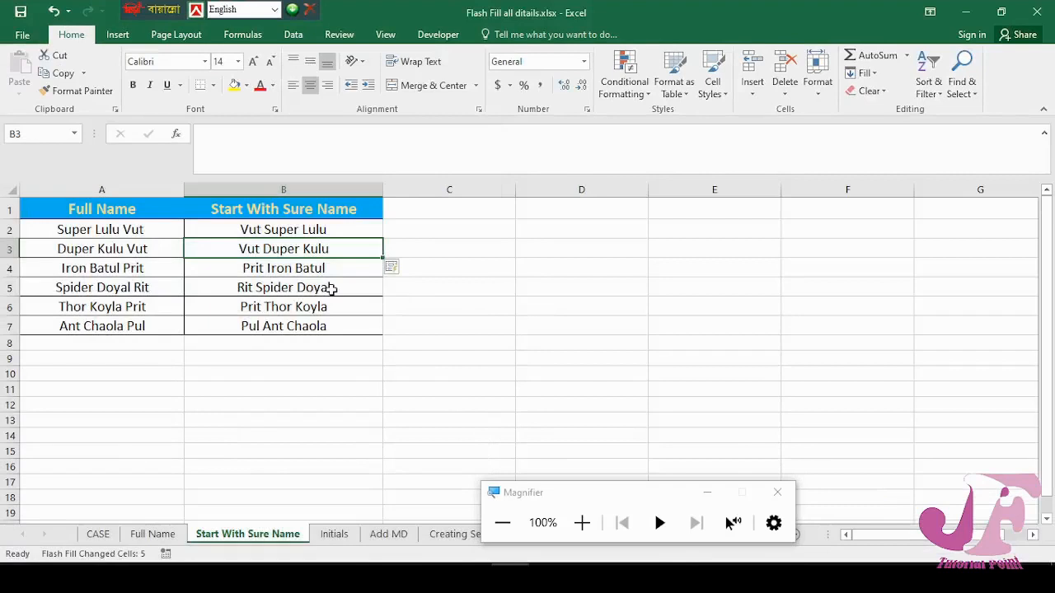
On the Initials worksheet, enter A2's dot-separated first and middle initials, a space and the surname in B2, and Flash Fill the column below
{"action": "left_click", "coordinate": [334, 535]}
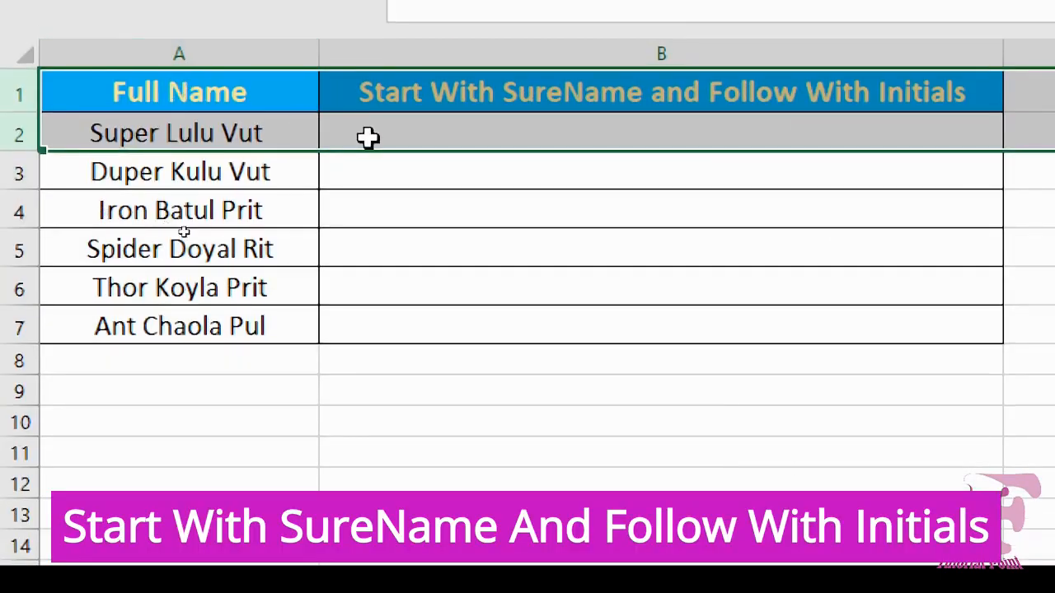
{"action": "left_click", "coordinate": [395, 139]}
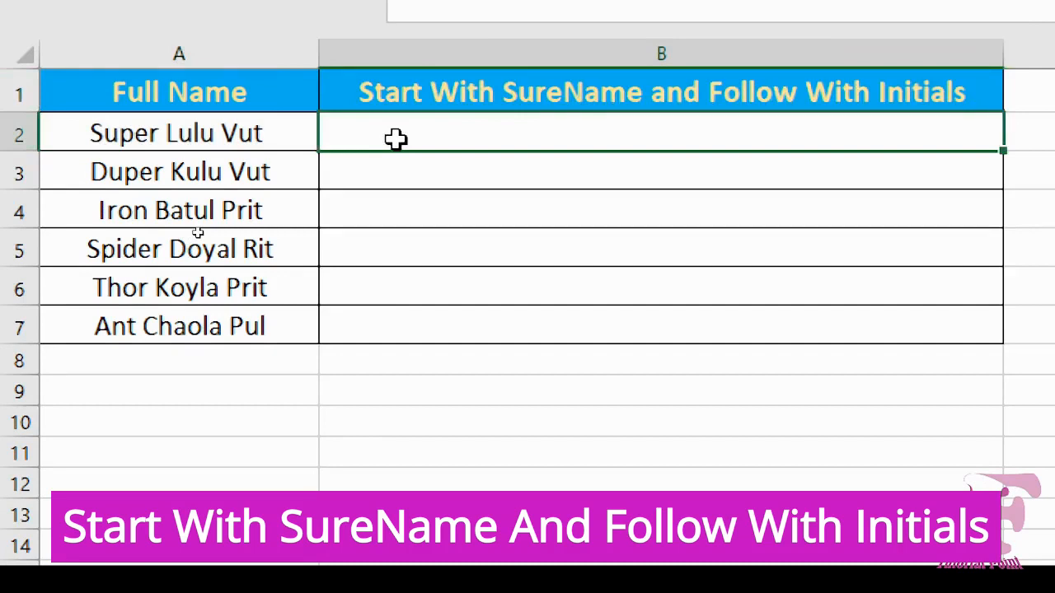
{"action": "type", "text": "S.L>L"}
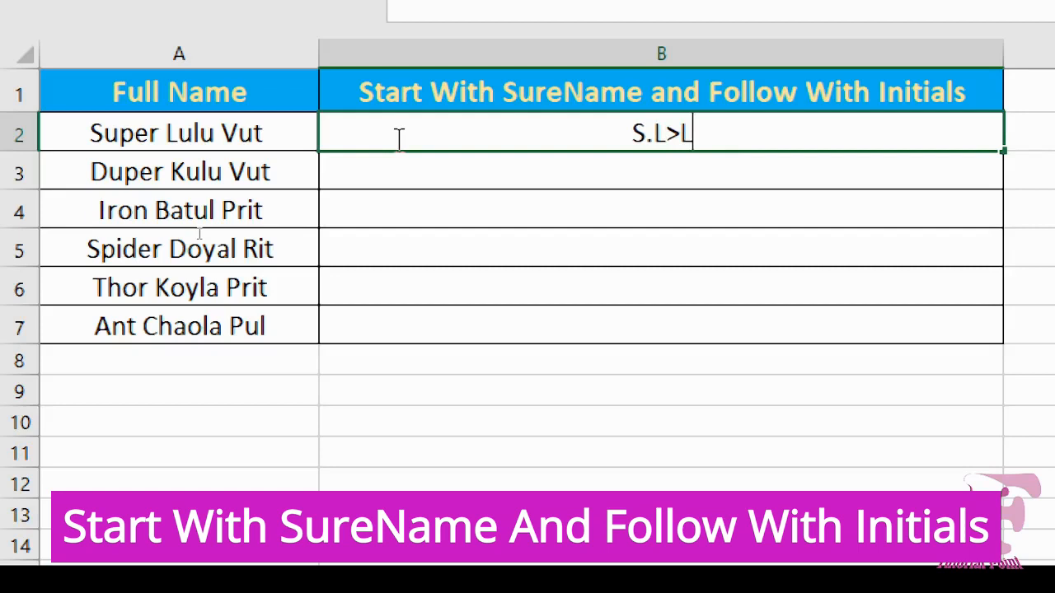
{"action": "type", "text": "ulu"}
{"action": "key", "text": "BackSpace"}
{"action": "key", "text": "BackSpace"}
{"action": "key", "text": "BackSpace"}
{"action": "key", "text": "BackSpace"}
{"action": "key", "text": "BackSpace"}
{"action": "type", "text": "."}
{"action": "key", "text": "BackSpace"}
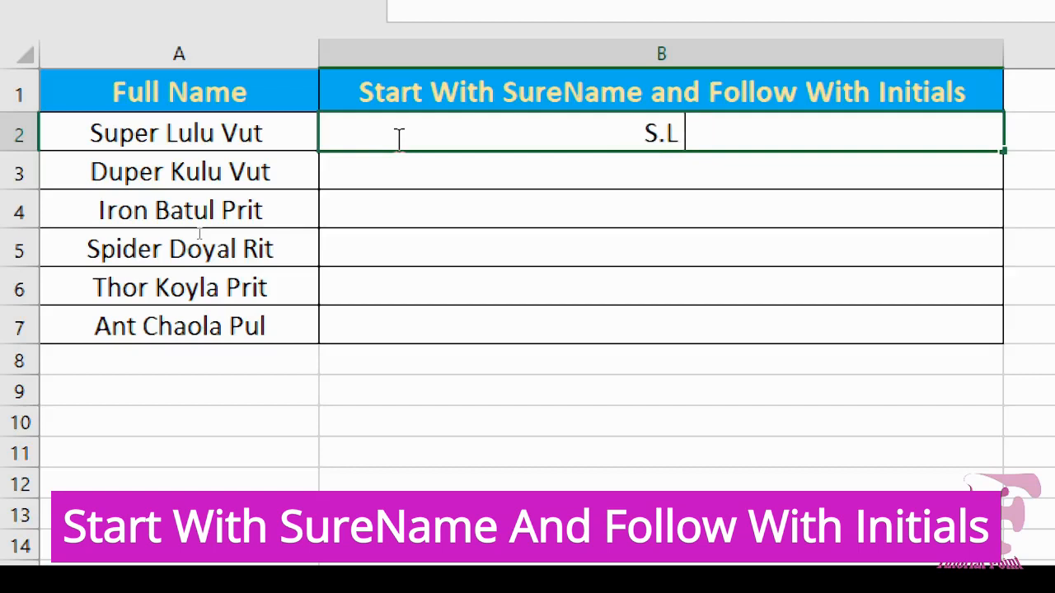
{"action": "type", "text": "Vut"}
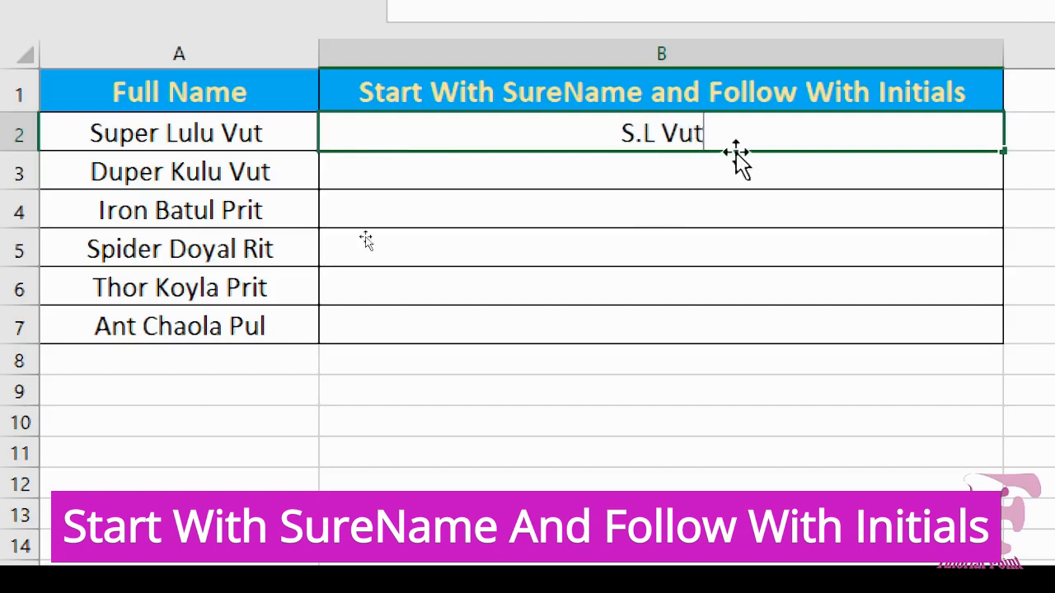
{"action": "key", "text": "Return"}
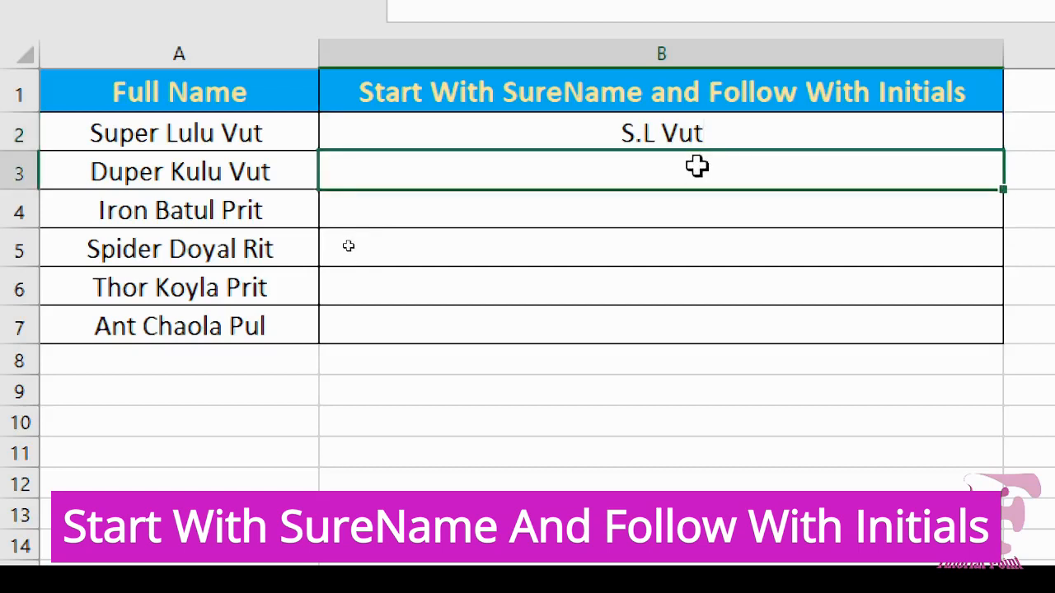
{"action": "key", "text": "ctrl+e"}
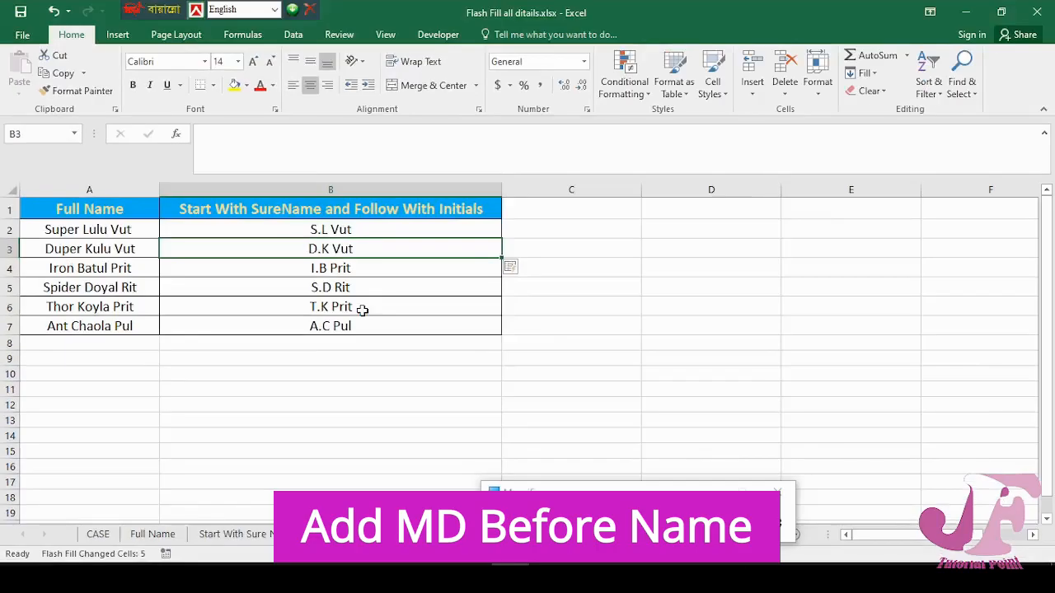
On the Add MD worksheet, enter "Md" followed by the full name from A2 in B2 and Flash Fill the rest of column B
{"action": "key", "text": "ctrl+Page_Down"}
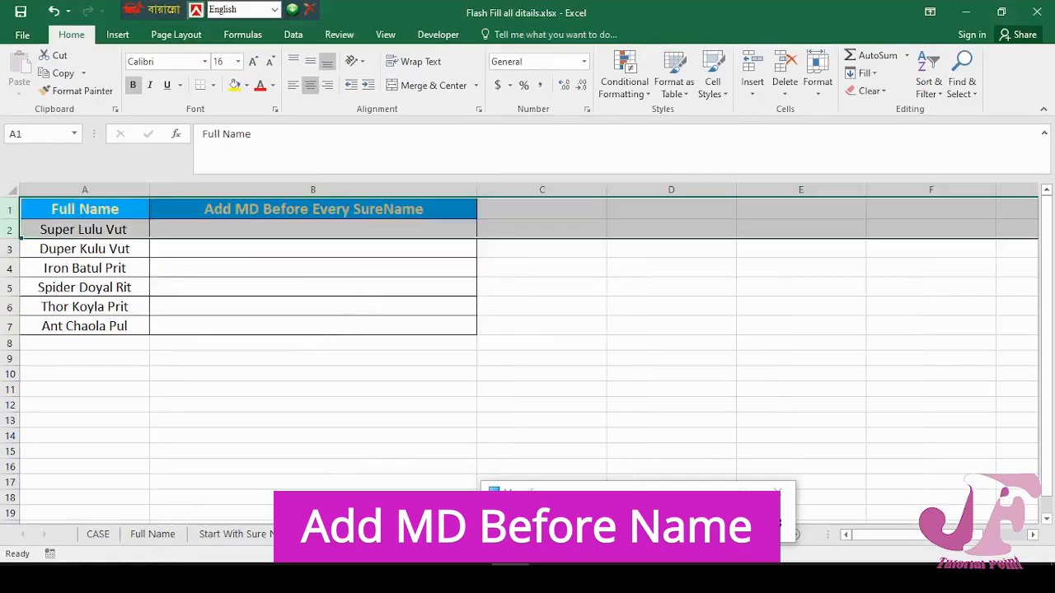
{"action": "left_click", "coordinate": [311, 226]}
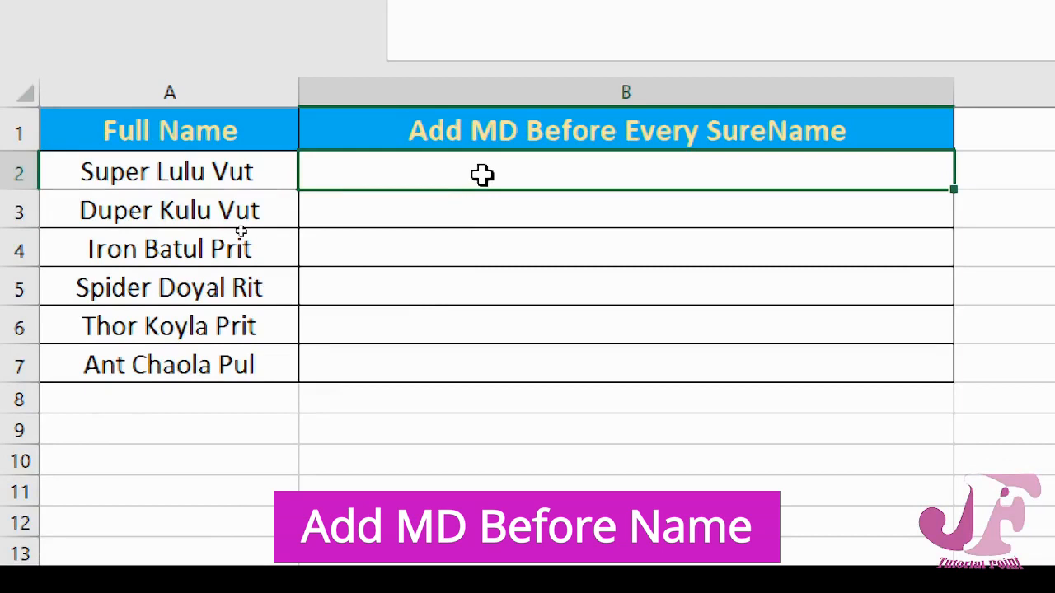
{"action": "type", "text": "Md"}
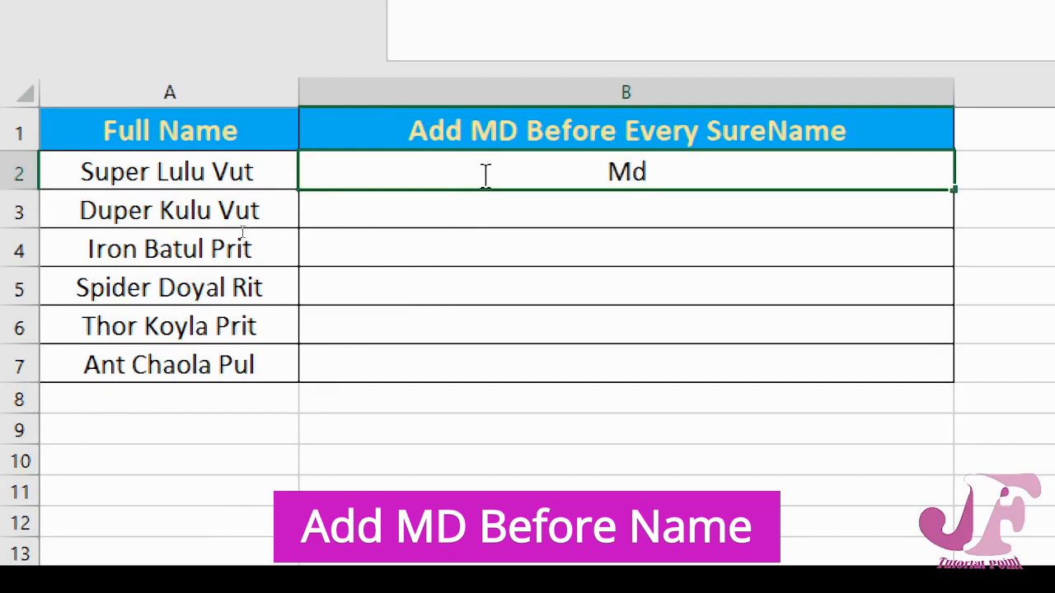
{"action": "key", "text": "BackSpace"}
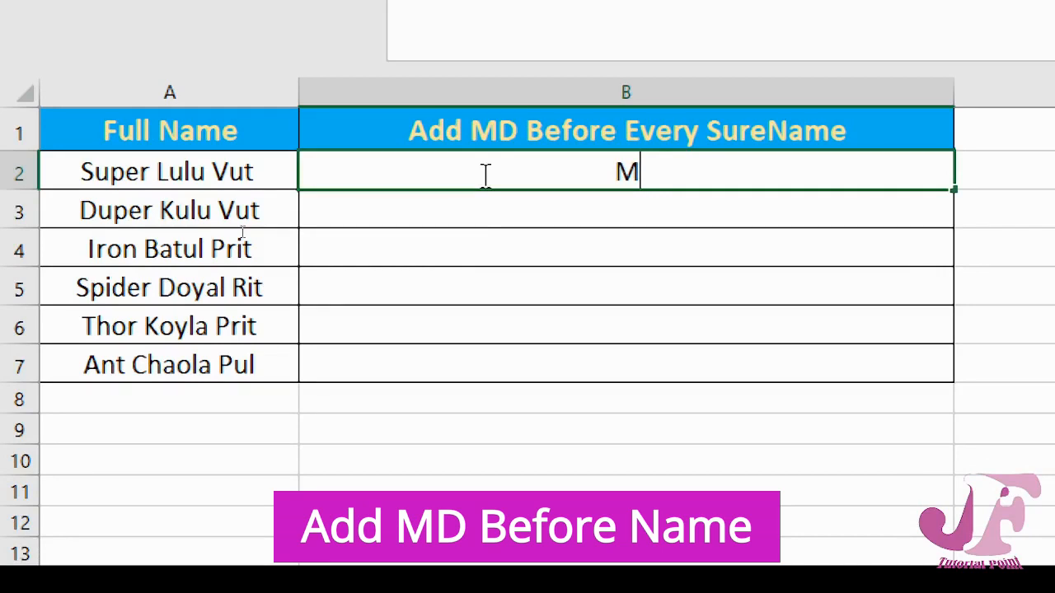
{"action": "type", "text": "d"}
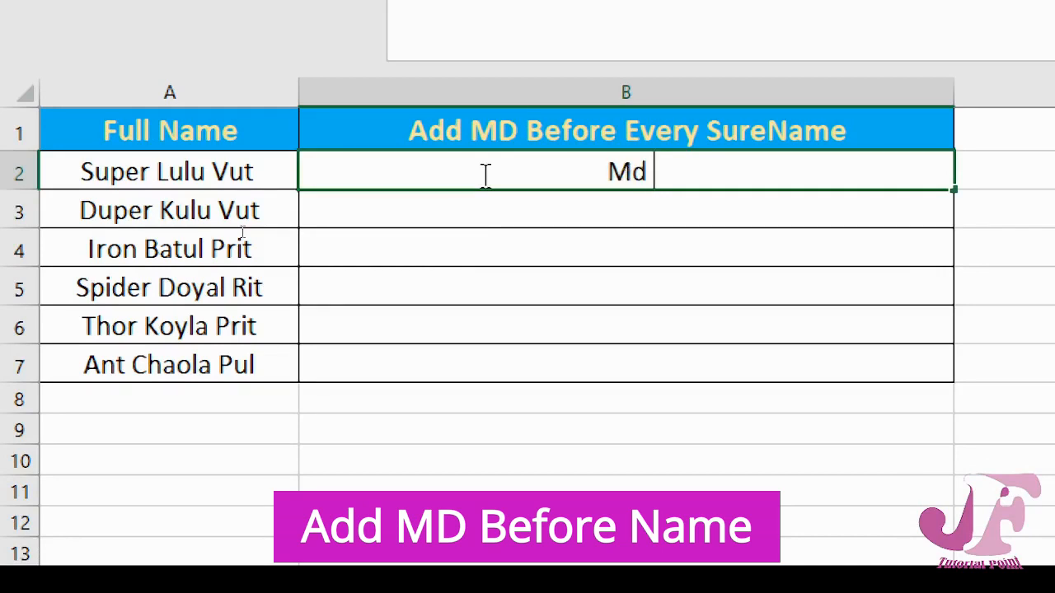
{"action": "type", "text": " Super"}
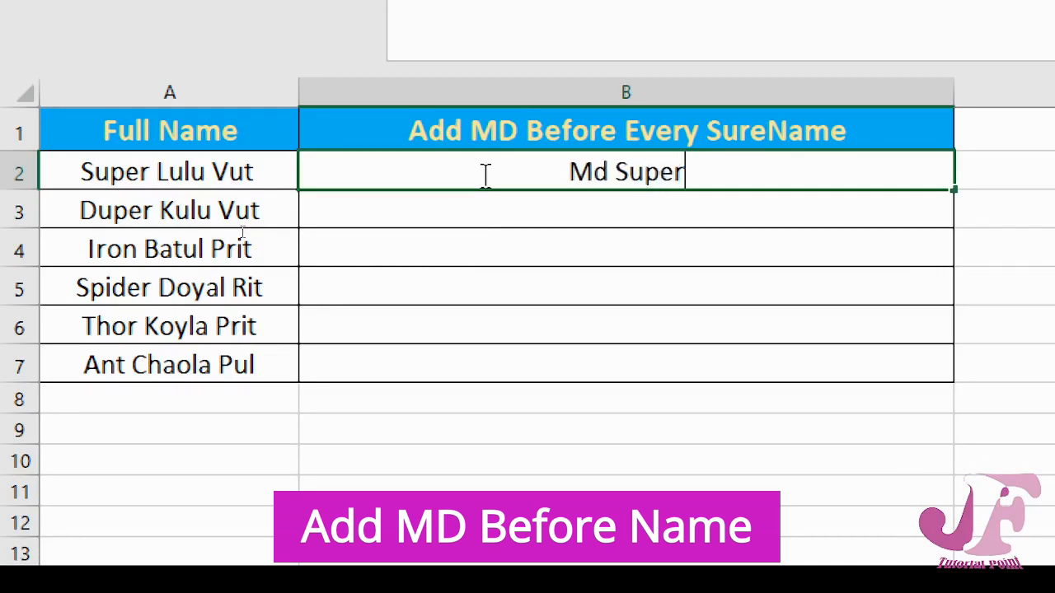
{"action": "type", "text": " Lul"}
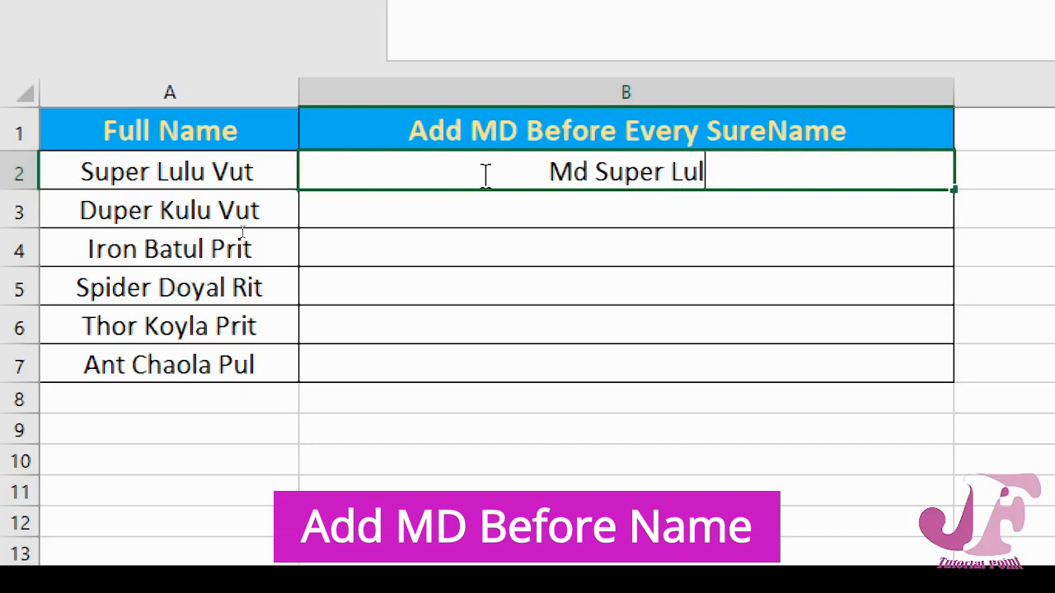
{"action": "type", "text": "u Vut"}
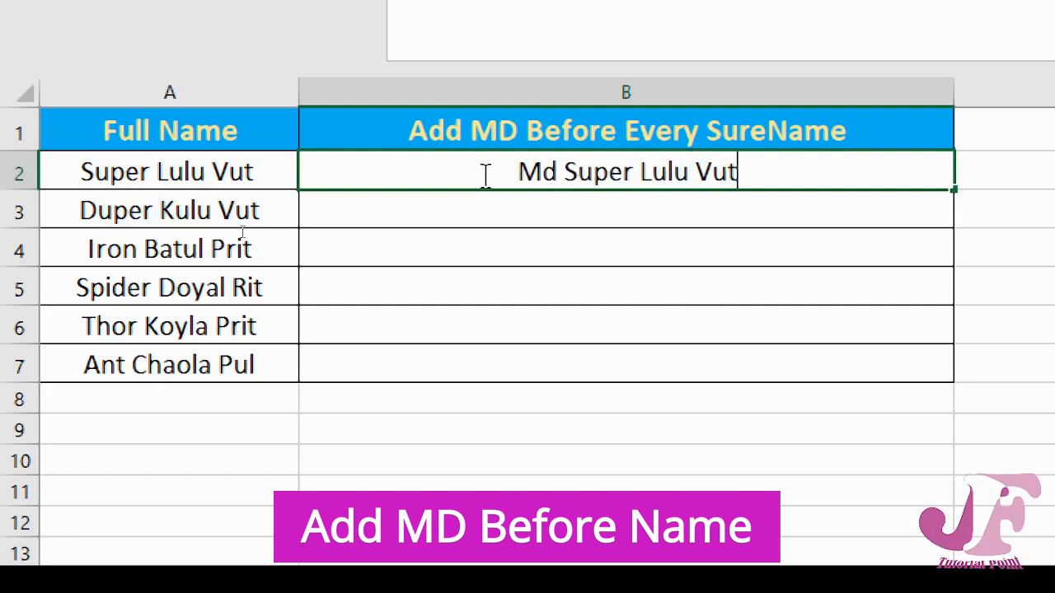
{"action": "left_click", "coordinate": [578, 223]}
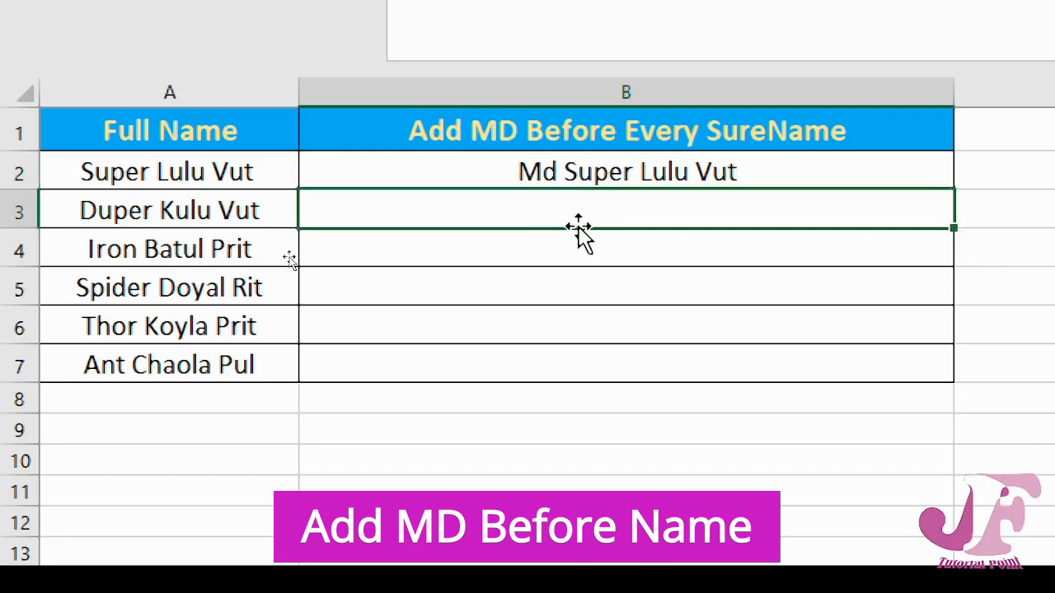
{"action": "key", "text": "ctrl+e"}
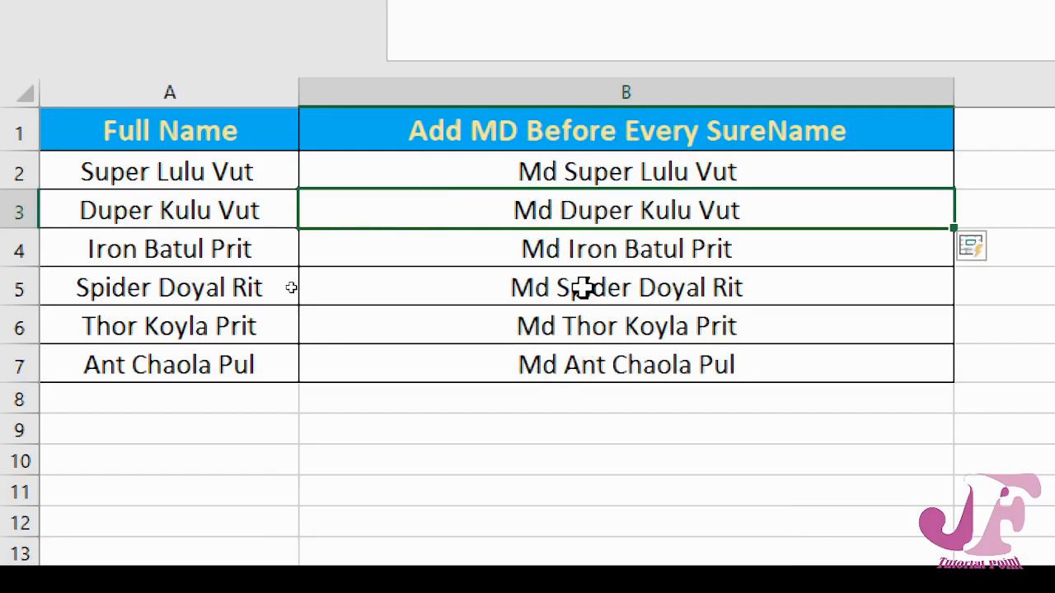
{"action": "key", "text": "super+minus"}
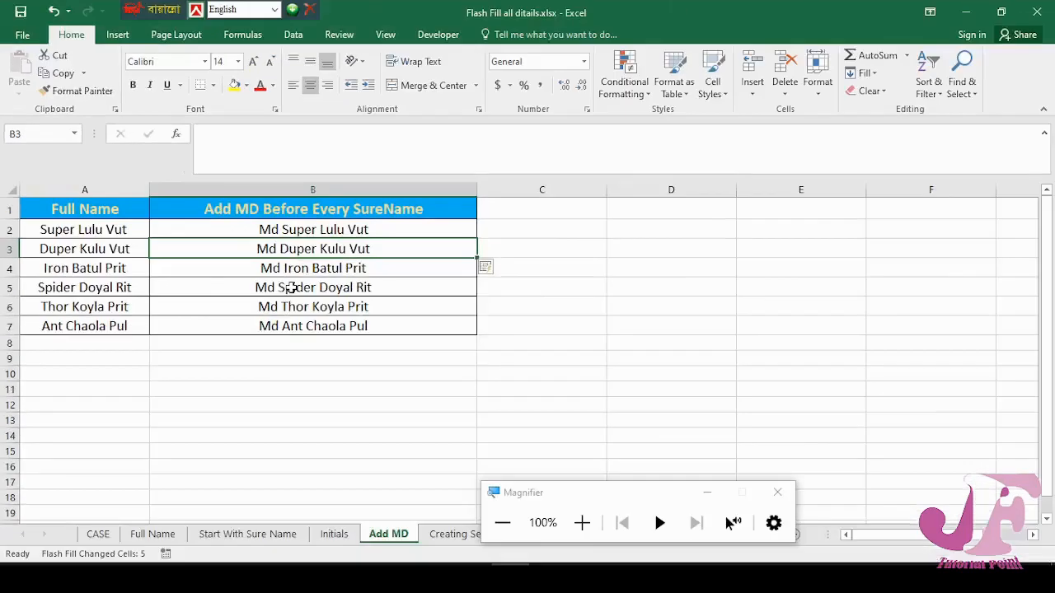
On the Creating Sentence worksheet, enter the user's name from A2 followed by "age is 35" in C2, and Flash Fill the column below
{"action": "left_click", "coordinate": [452, 538]}
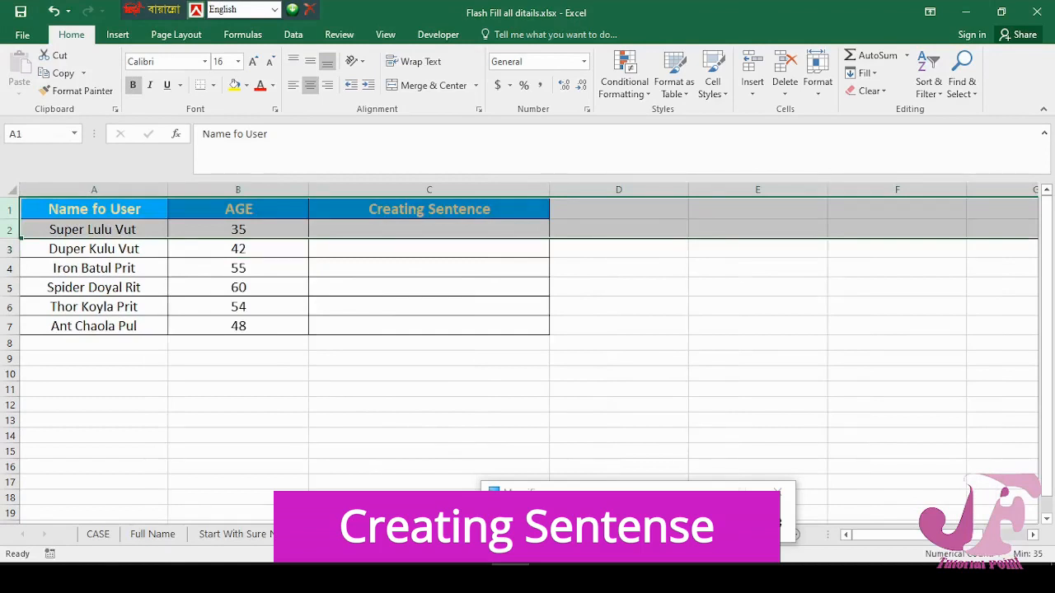
{"action": "left_click", "coordinate": [430, 226]}
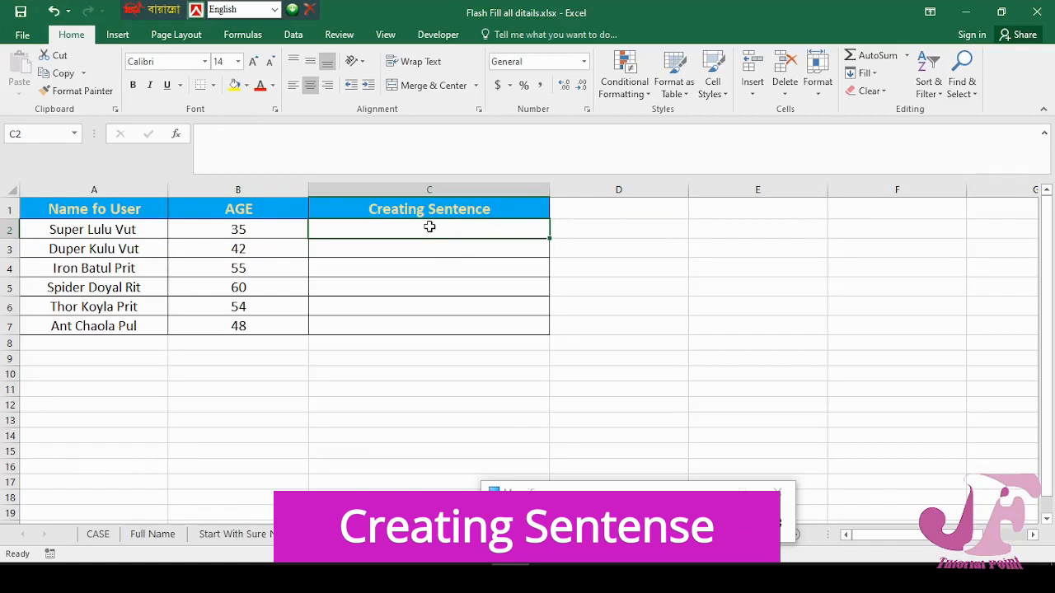
{"action": "type", "text": "S"}
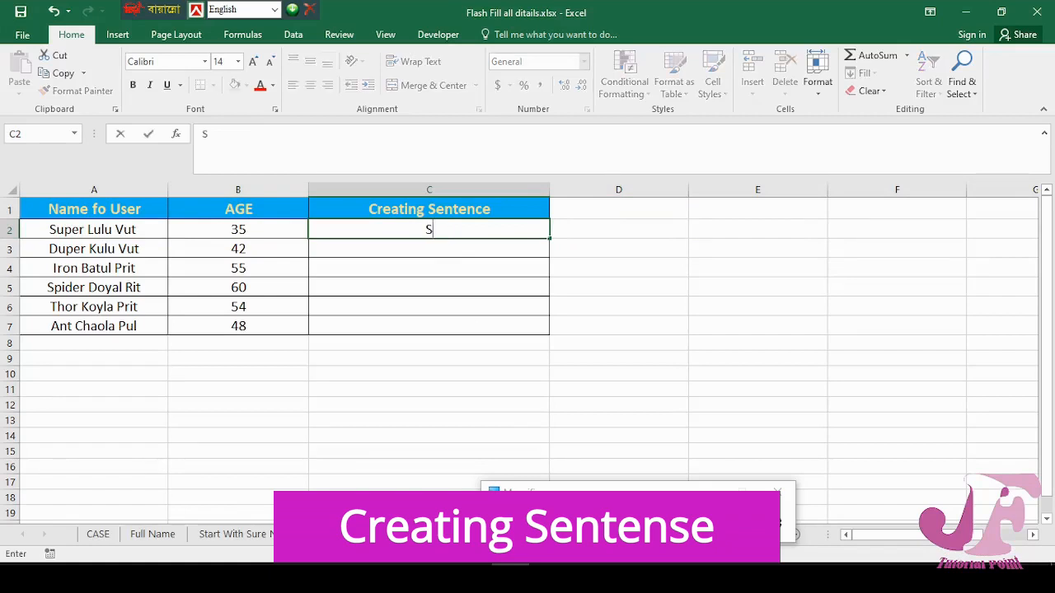
{"action": "type", "text": "uper zlul"}
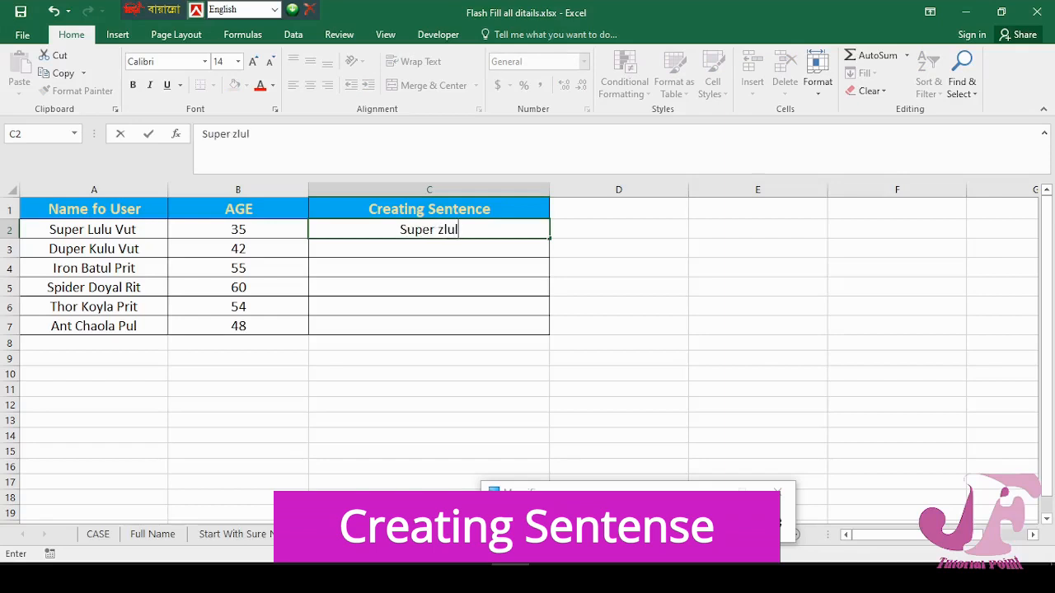
{"action": "type", "text": "u z"}
{"action": "key", "text": "BackSpace"}
{"action": "type", "text": "Vut "}
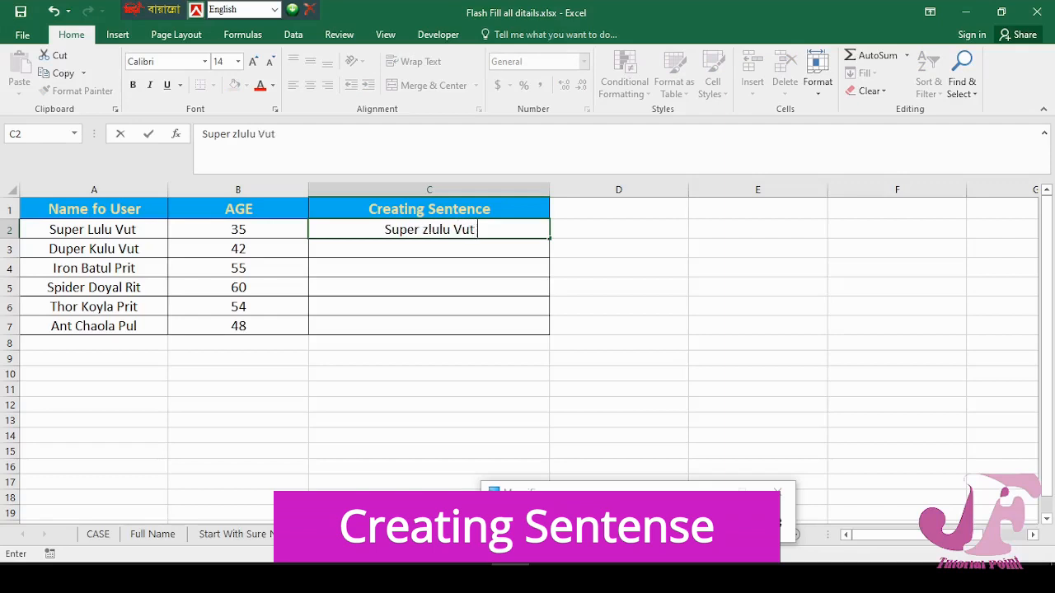
{"action": "type", "text": "ag"}
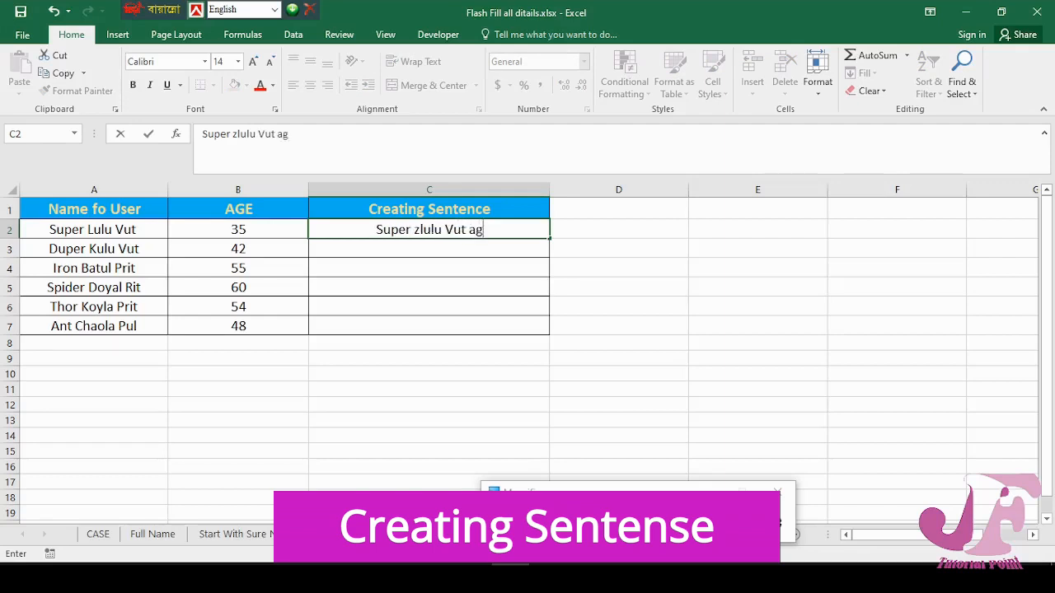
{"action": "type", "text": "e is "}
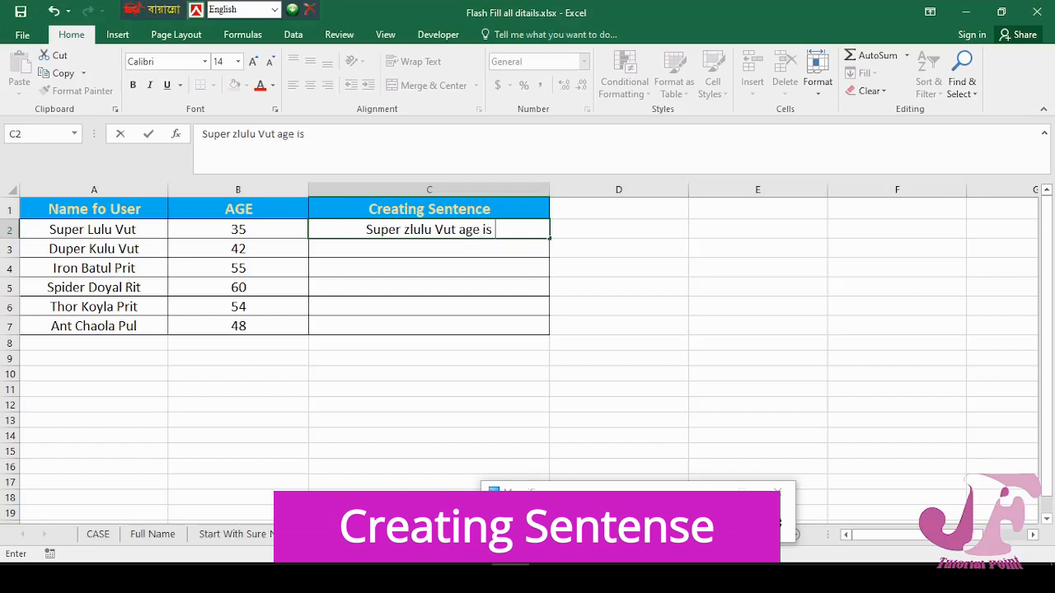
{"action": "type", "text": "35"}
{"action": "left_click", "coordinate": [455, 249]}
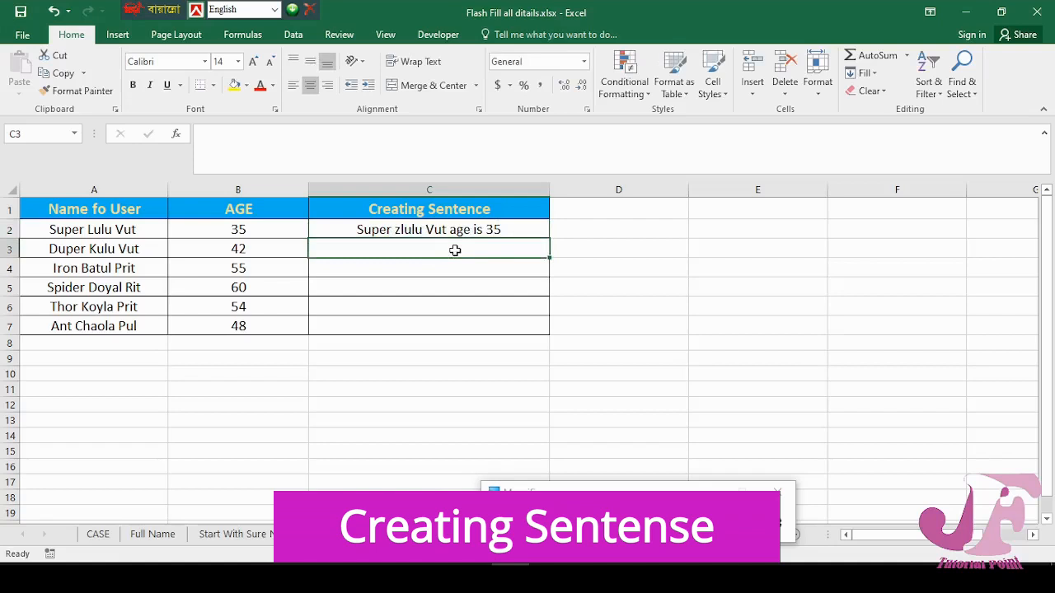
{"action": "key", "text": "ctrl+e"}
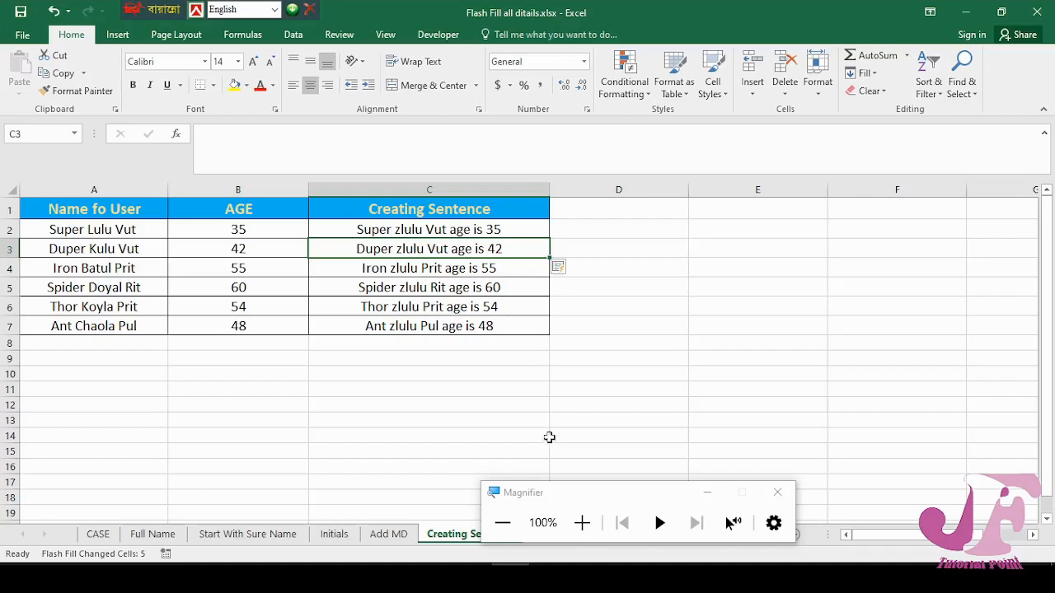
Move the Magnifier window off the sheet tabs, magnify the name, age and sentence columns for checking, and return to 100%
{"action": "left_click_drag", "start_coordinate": [552, 493], "coordinate": [795, 111]}
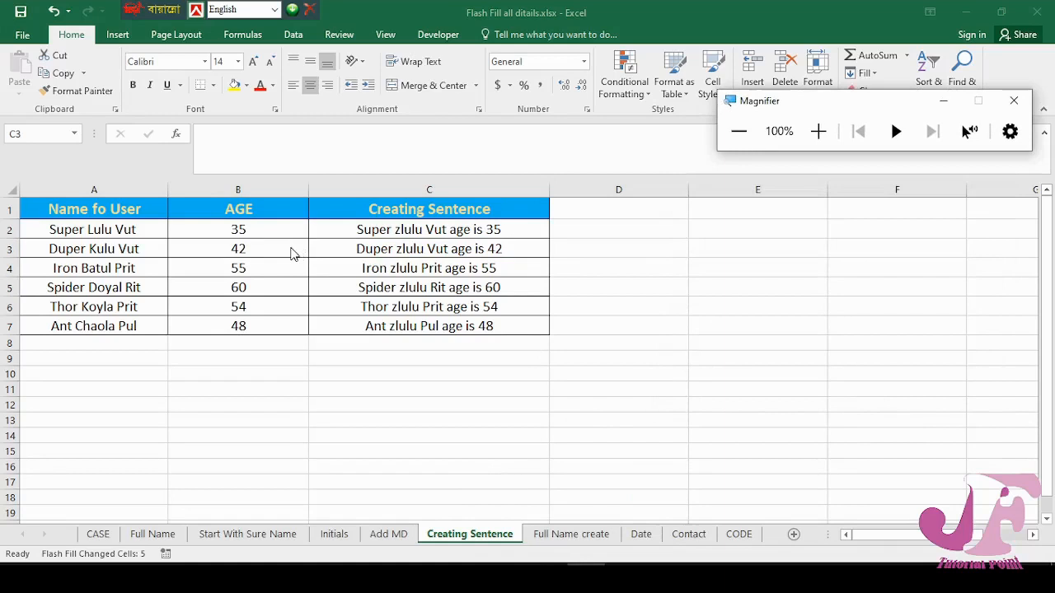
{"action": "key", "text": "super+plus"}
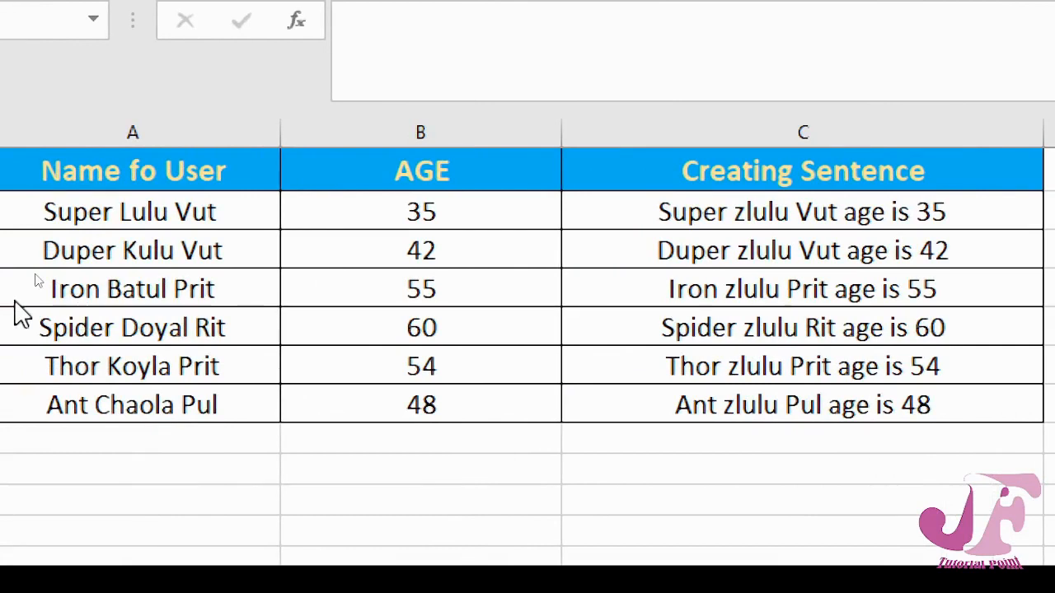
{"action": "key", "text": "super+minus"}
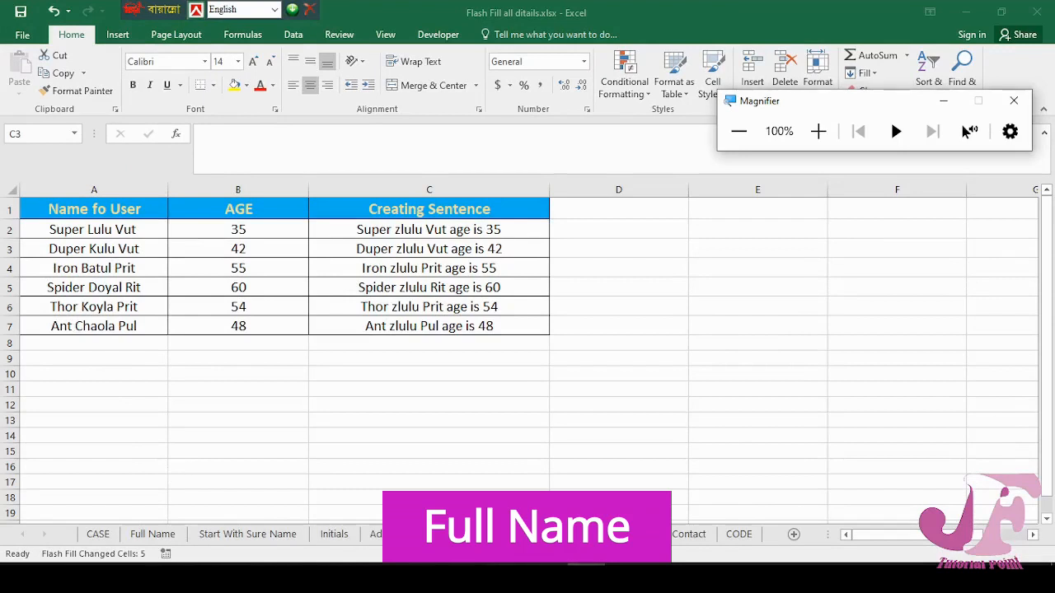
On the Full Name create worksheet, widen column D to make room for the full names
{"action": "left_click", "coordinate": [509, 577]}
{"action": "key", "text": "ctrl+Page_Down"}
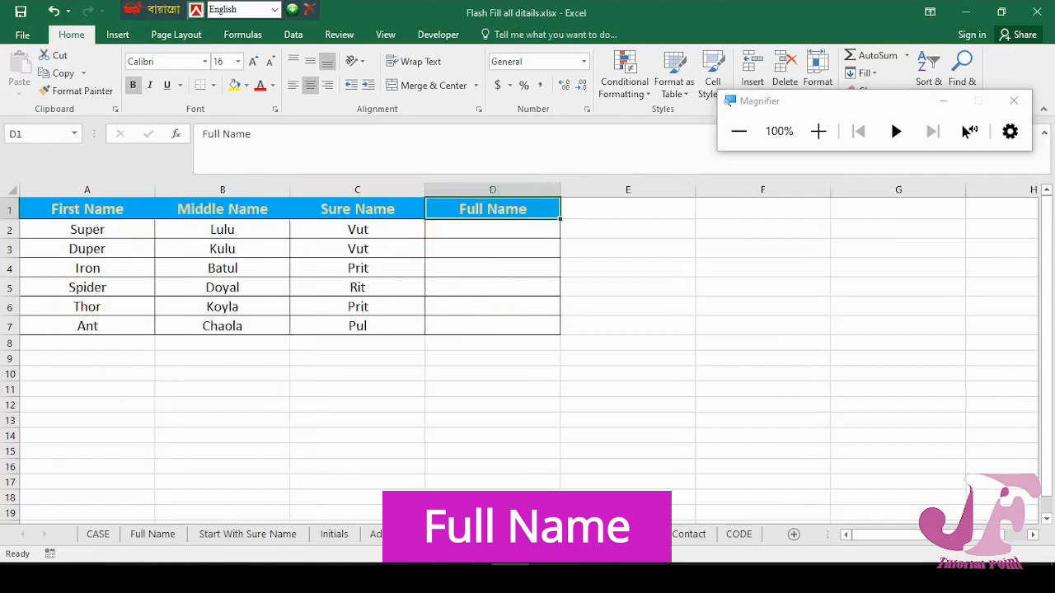
{"action": "left_click_drag", "start_coordinate": [103, 231], "coordinate": [102, 287]}
{"action": "left_click_drag", "start_coordinate": [197, 232], "coordinate": [222, 288]}
{"action": "left_click_drag", "start_coordinate": [346, 231], "coordinate": [361, 307]}
{"action": "left_click", "coordinate": [466, 231]}
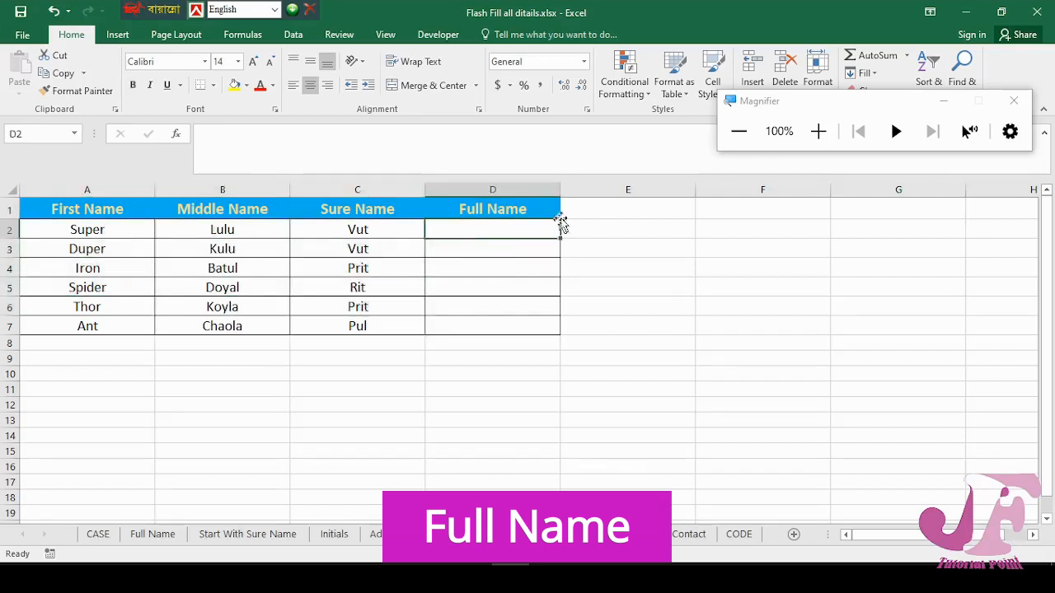
{"action": "left_click_drag", "start_coordinate": [560, 190], "coordinate": [594, 190]}
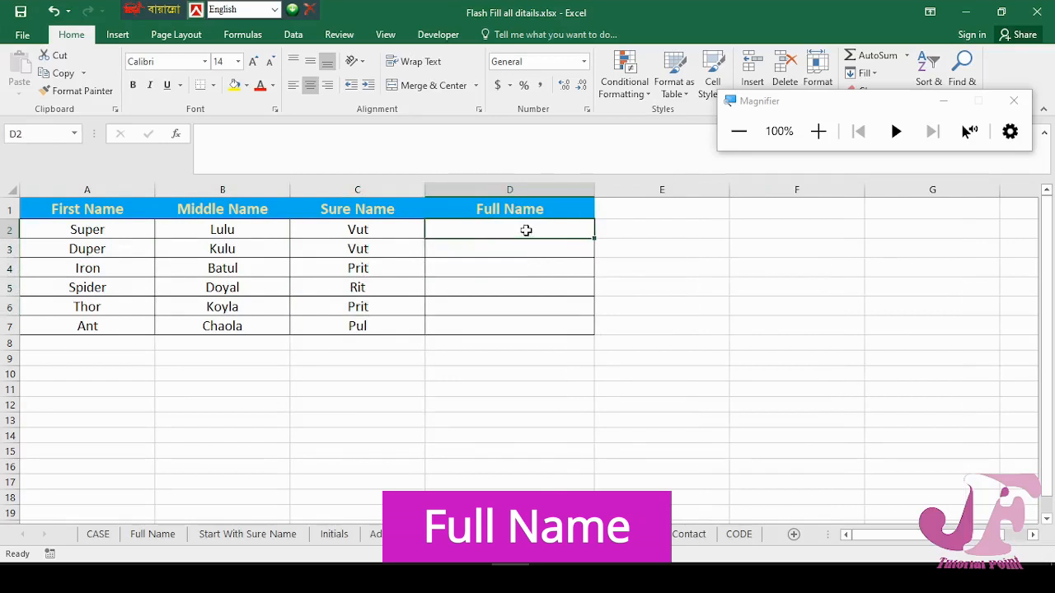
Enter the first, middle and surname from row 2 as one full name in D2, and Flash Fill the rest of the Full Name column
{"action": "type", "text": "Sp"}
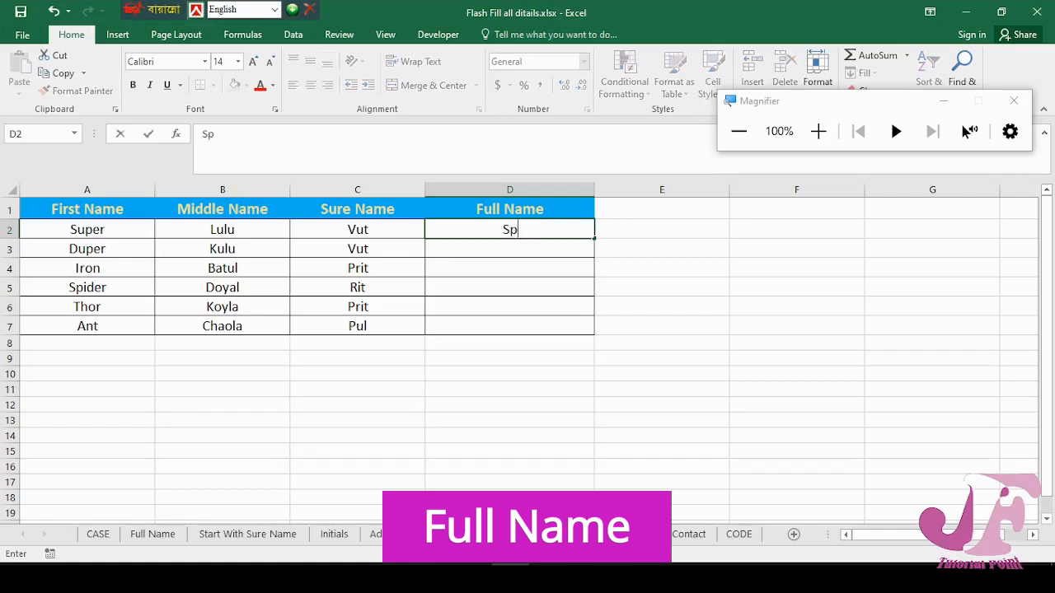
{"action": "type", "text": "er"}
{"action": "key", "text": "BackSpace"}
{"action": "key", "text": "BackSpace"}
{"action": "key", "text": "BackSpace"}
{"action": "type", "text": "uper Lulu Vut"}
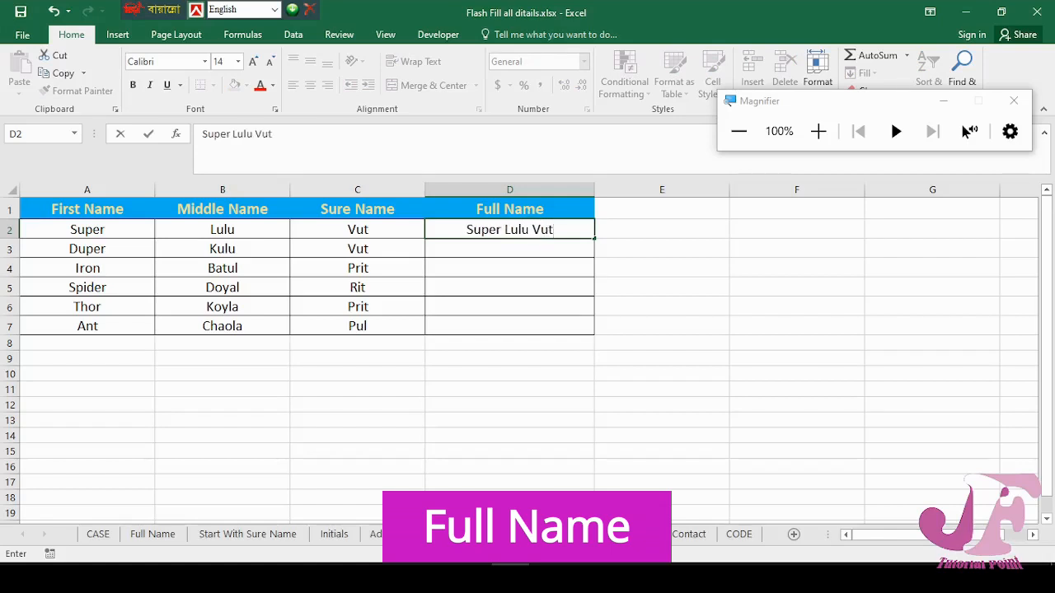
{"action": "left_click", "coordinate": [482, 243]}
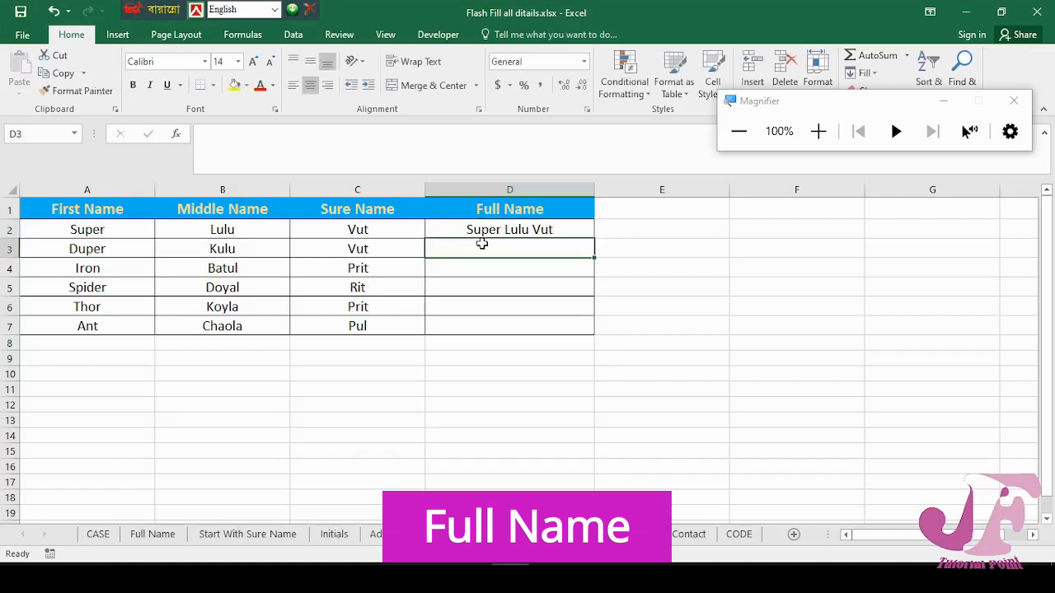
{"action": "key", "text": "ctrl+e"}
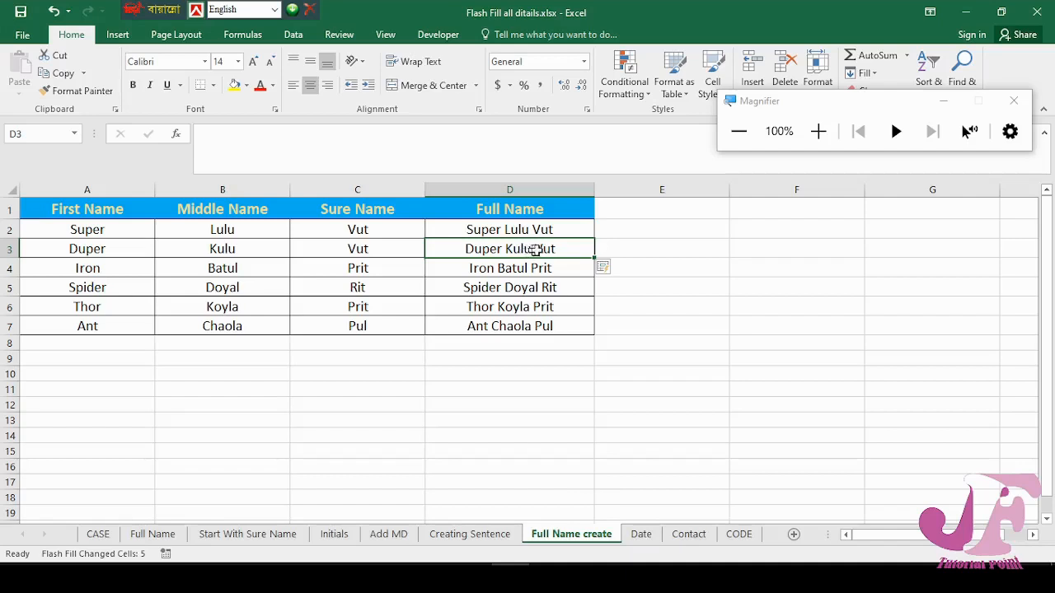
On the Date worksheet, enter the day 08 in B2
{"action": "left_click", "coordinate": [640, 535]}
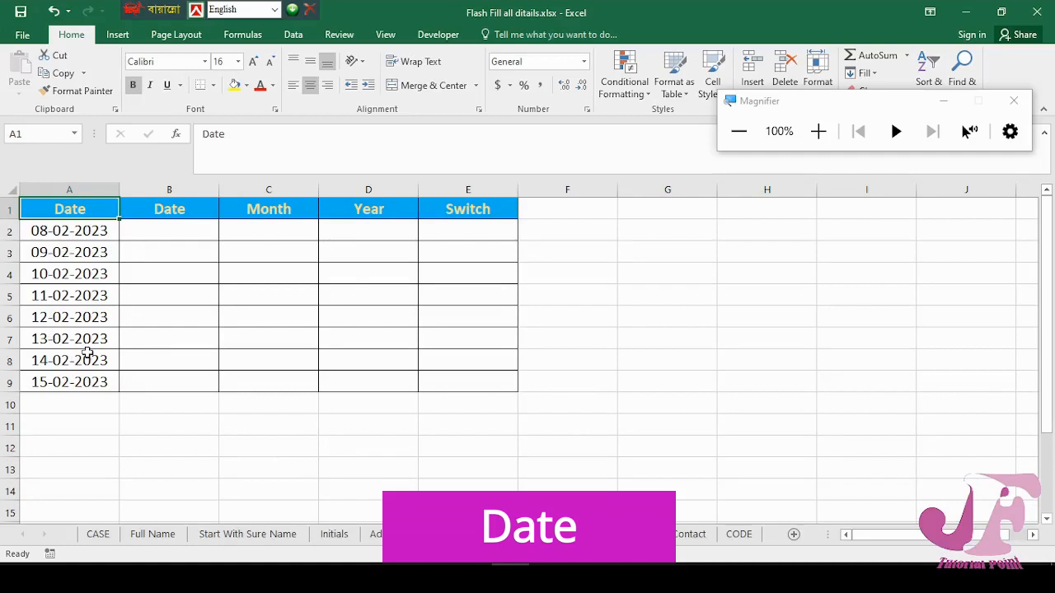
{"action": "left_click", "coordinate": [177, 231]}
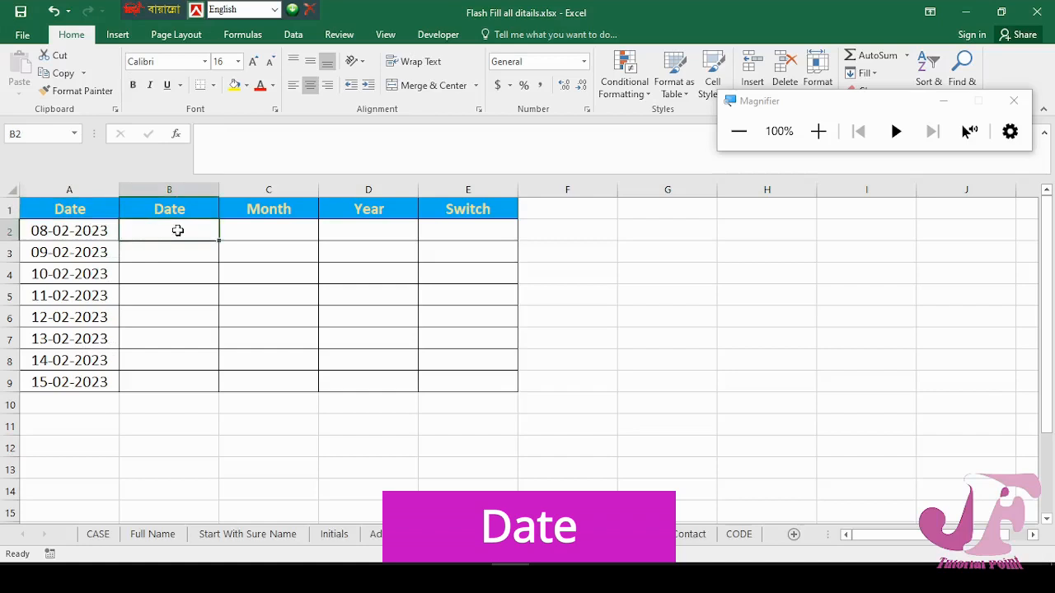
{"action": "type", "text": "08"}
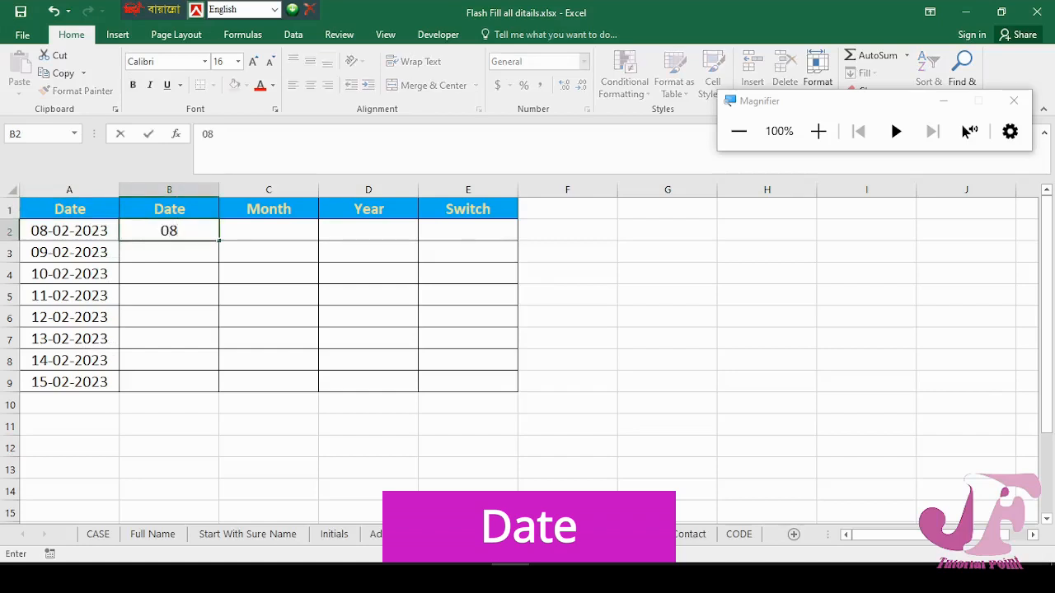
Try Flash Filling the days from B3 down and applying the Number format to B2:B9, and undo both changes
{"action": "left_click", "coordinate": [187, 255]}
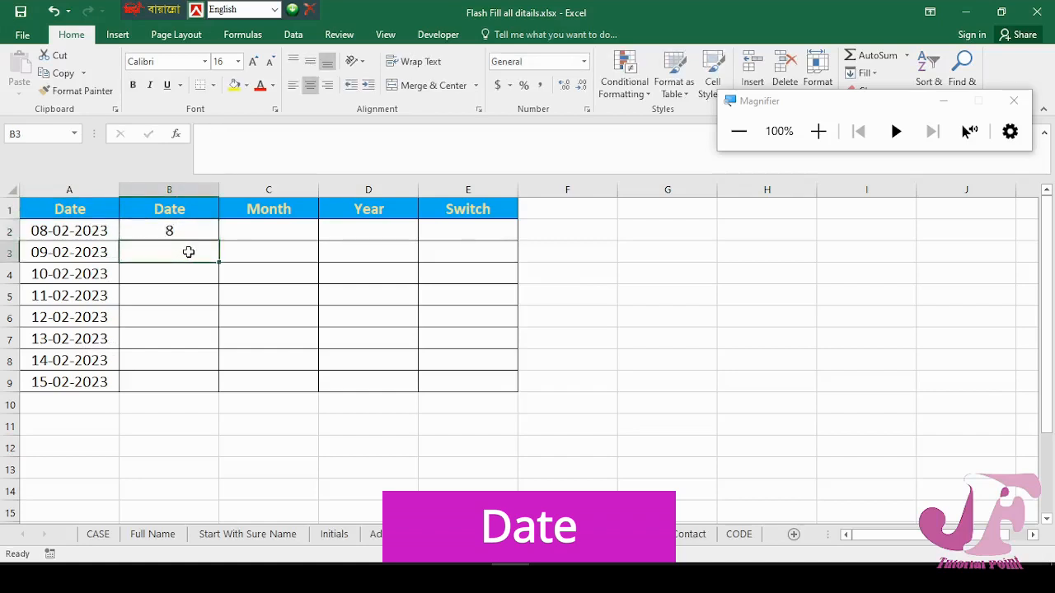
{"action": "key", "text": "ctrl+e"}
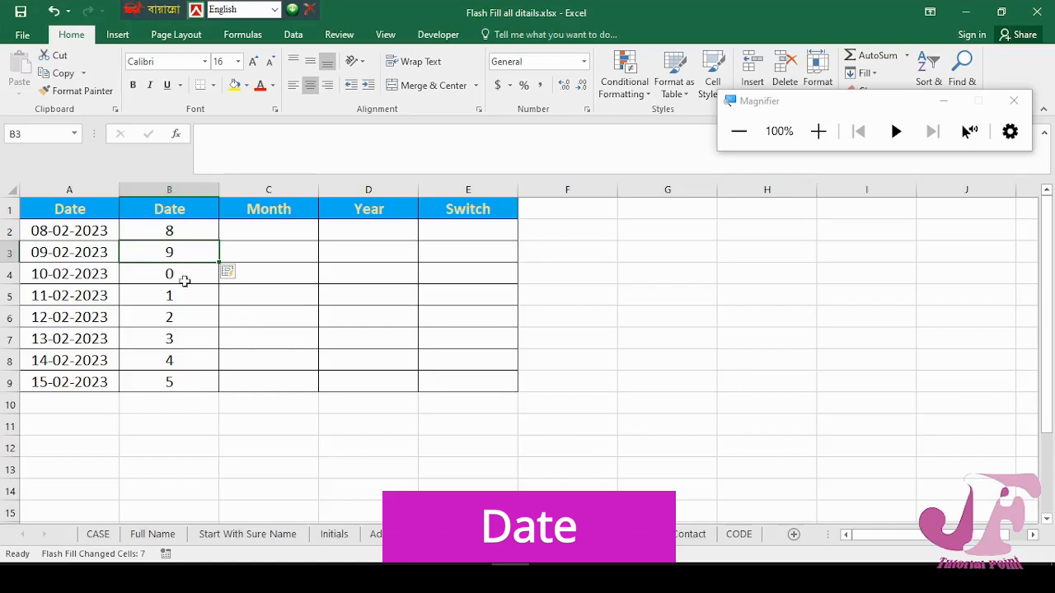
{"action": "left_click_drag", "start_coordinate": [186, 230], "coordinate": [181, 384]}
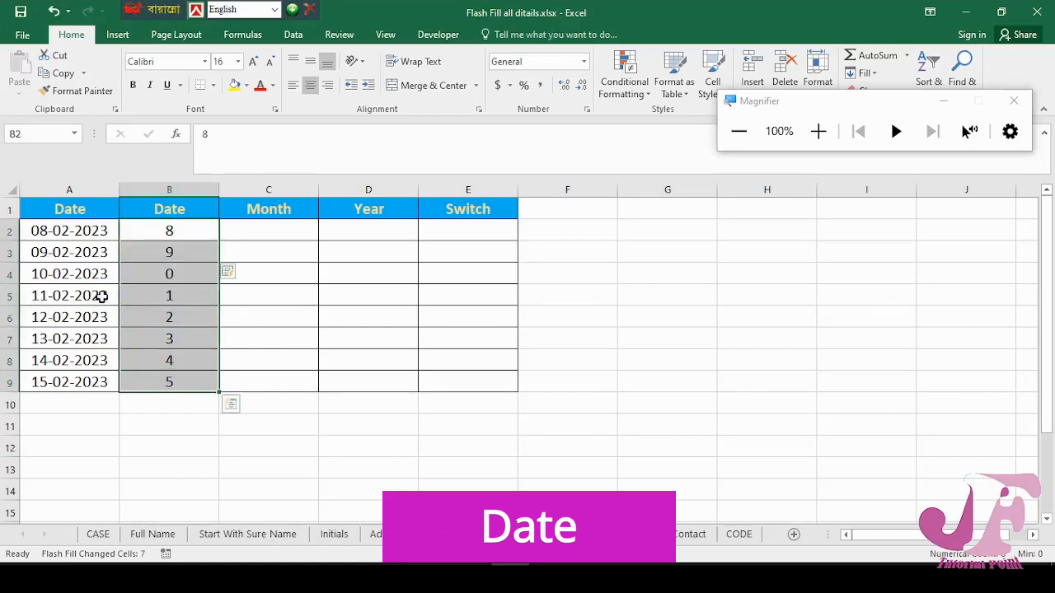
{"action": "left_click", "coordinate": [583, 61]}
{"action": "left_click", "coordinate": [550, 120]}
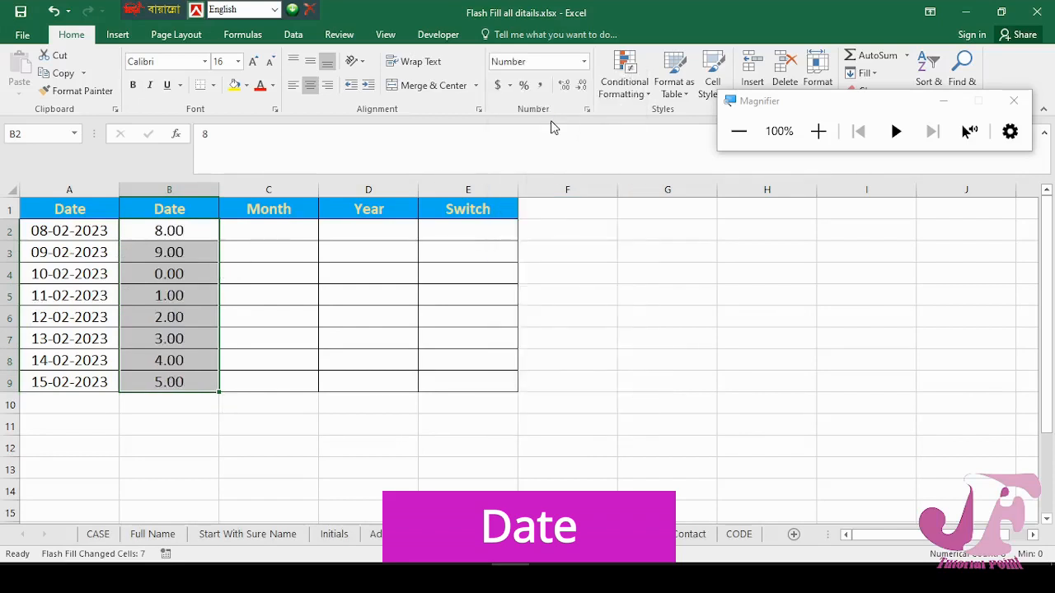
{"action": "key", "text": "ctrl+z"}
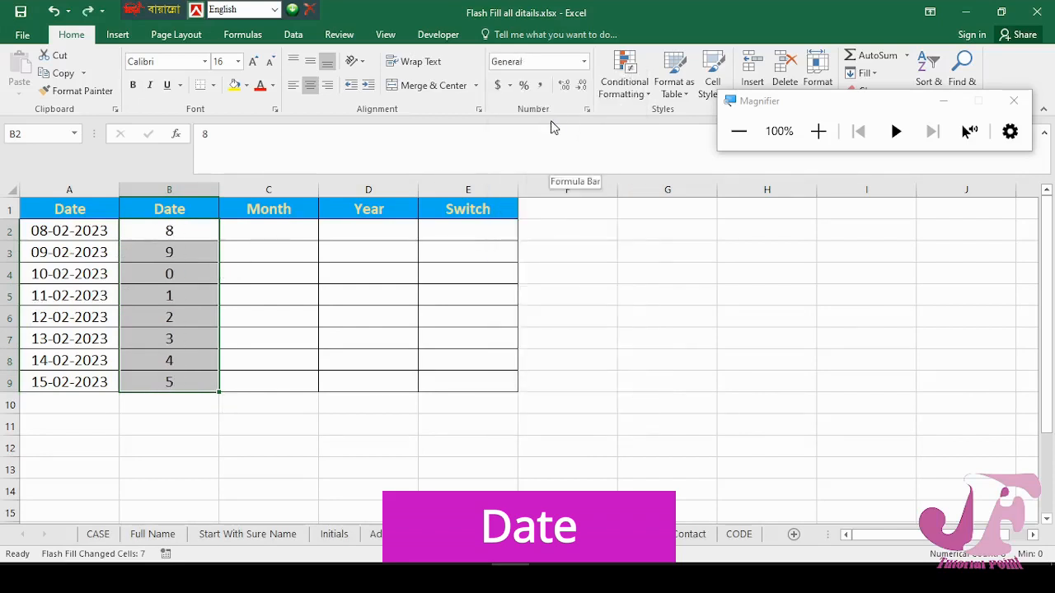
{"action": "key", "text": "ctrl+z"}
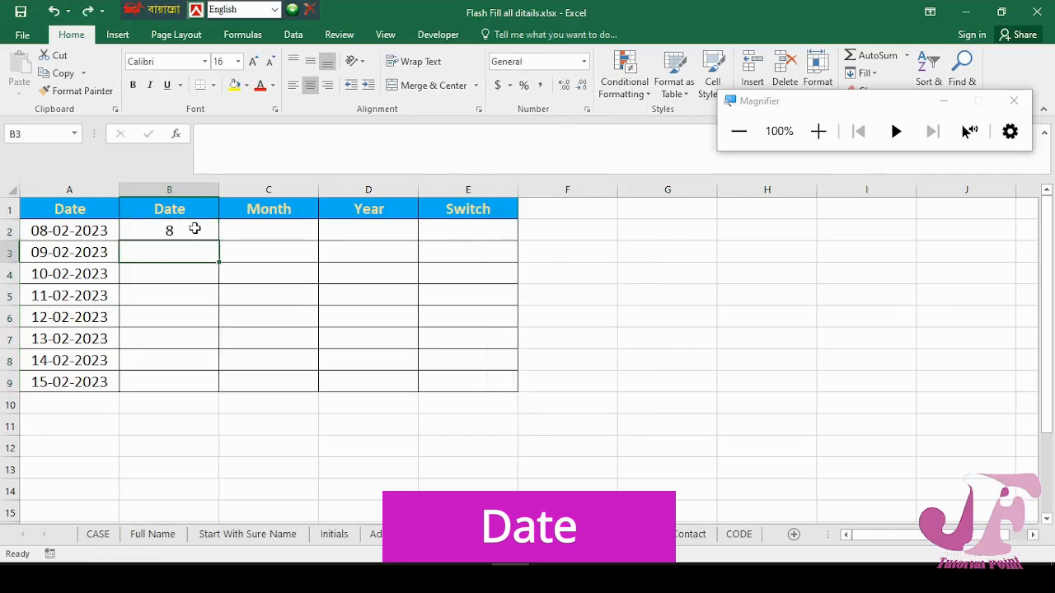
Give B2 the custom number format 00 and Flash Fill the days in the rest of column B
{"action": "left_click", "coordinate": [584, 61]}
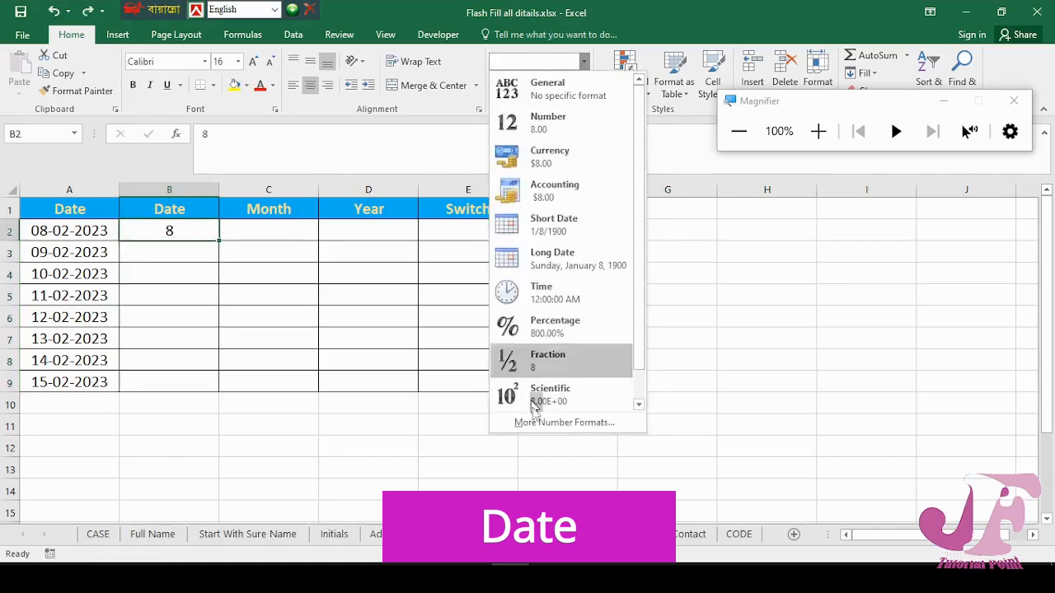
{"action": "key", "text": "Escape"}
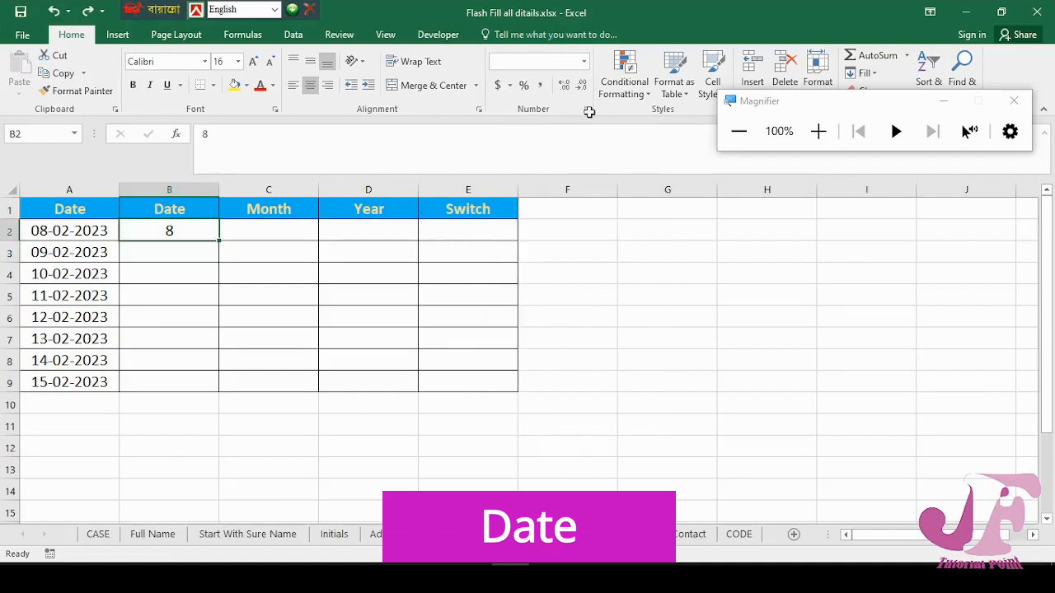
{"action": "left_click", "coordinate": [196, 238]}
{"action": "key", "text": "ctrl+1"}
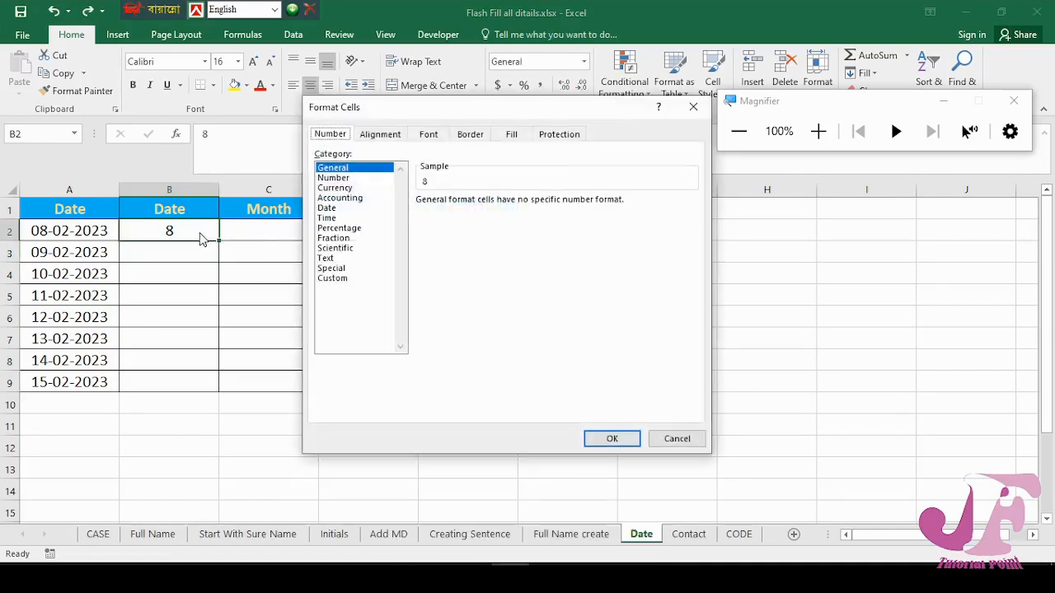
{"action": "left_click", "coordinate": [337, 278]}
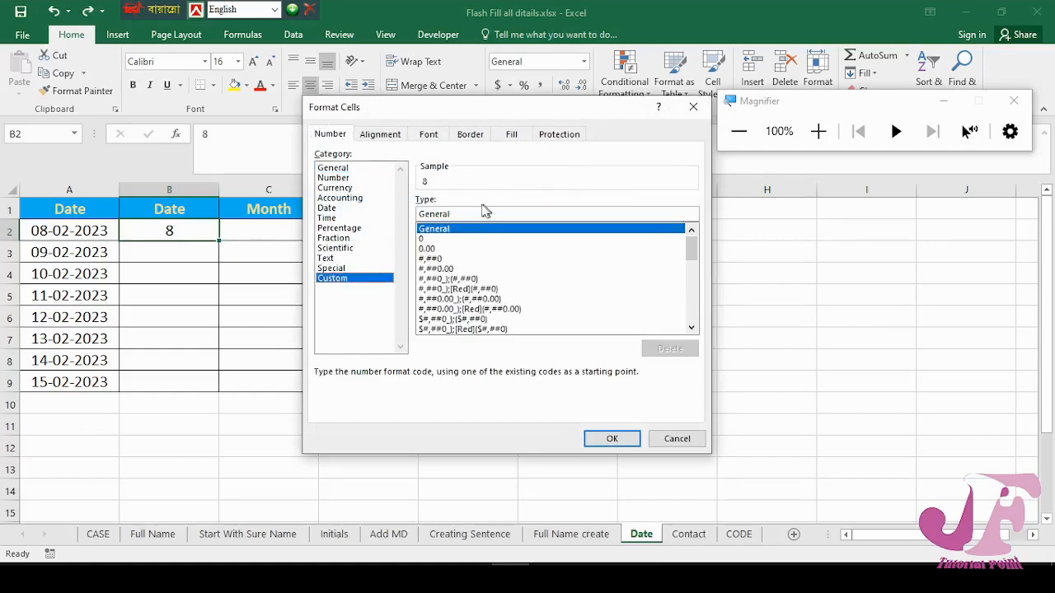
{"action": "left_click", "coordinate": [440, 239]}
{"action": "left_click", "coordinate": [422, 213]}
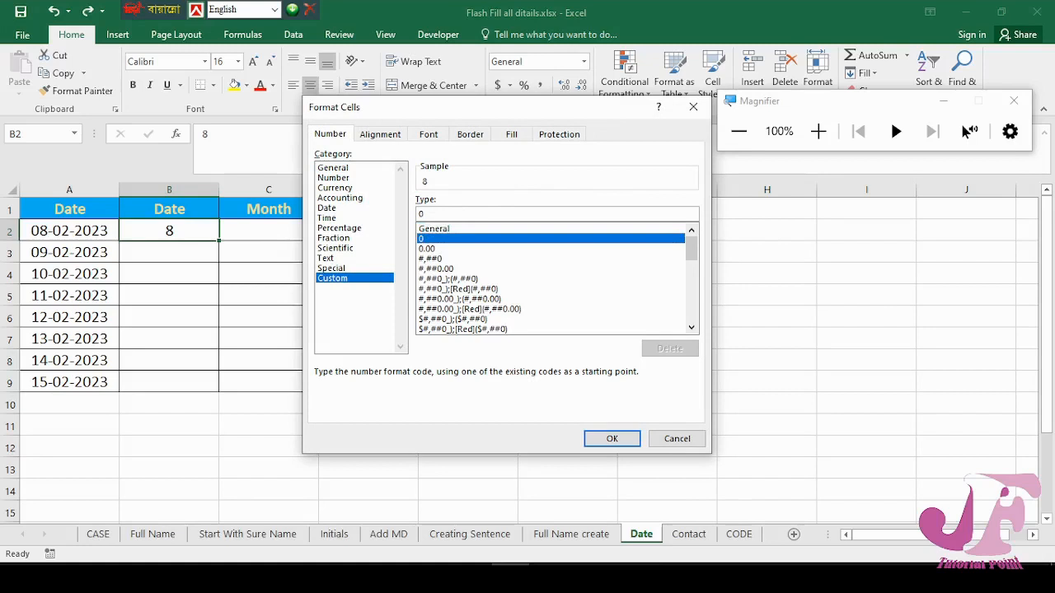
{"action": "type", "text": "0"}
{"action": "left_click", "coordinate": [612, 438]}
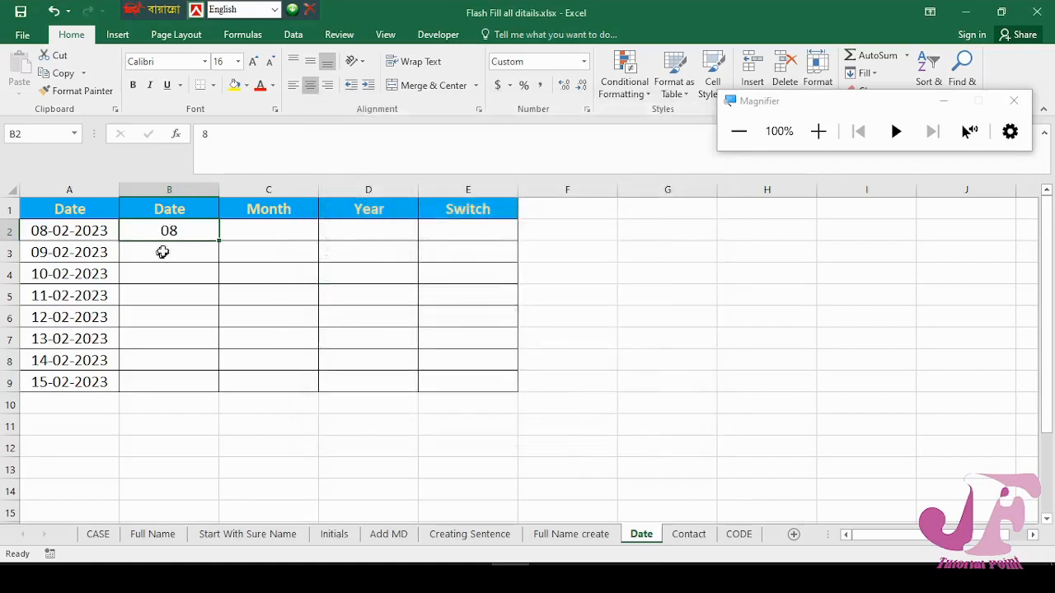
{"action": "left_click", "coordinate": [198, 250]}
{"action": "key", "text": "ctrl+e"}
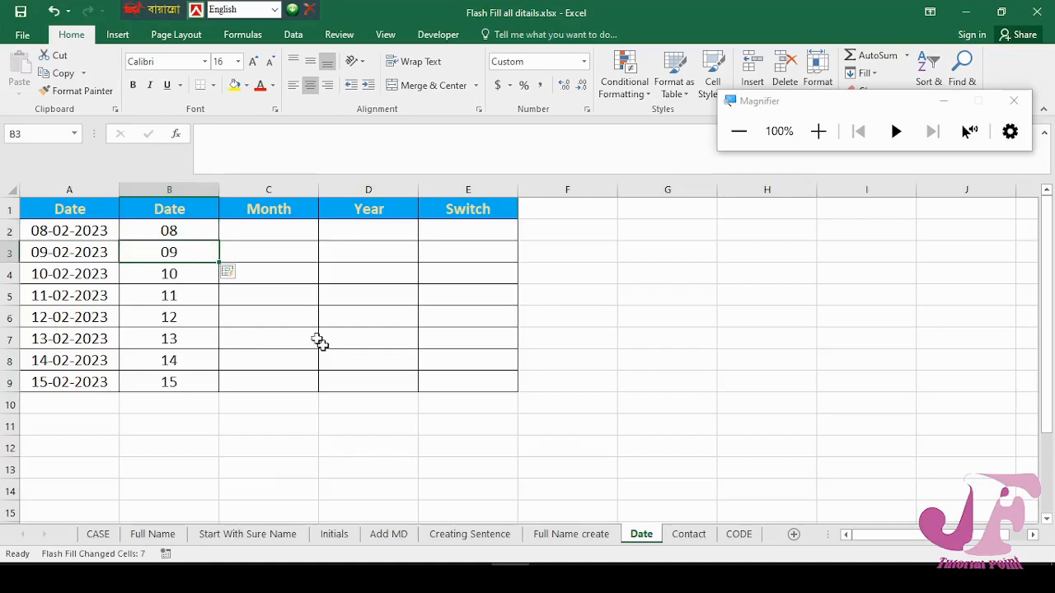
Give the Month cell C2 the custom number format 00
{"action": "left_click", "coordinate": [283, 233]}
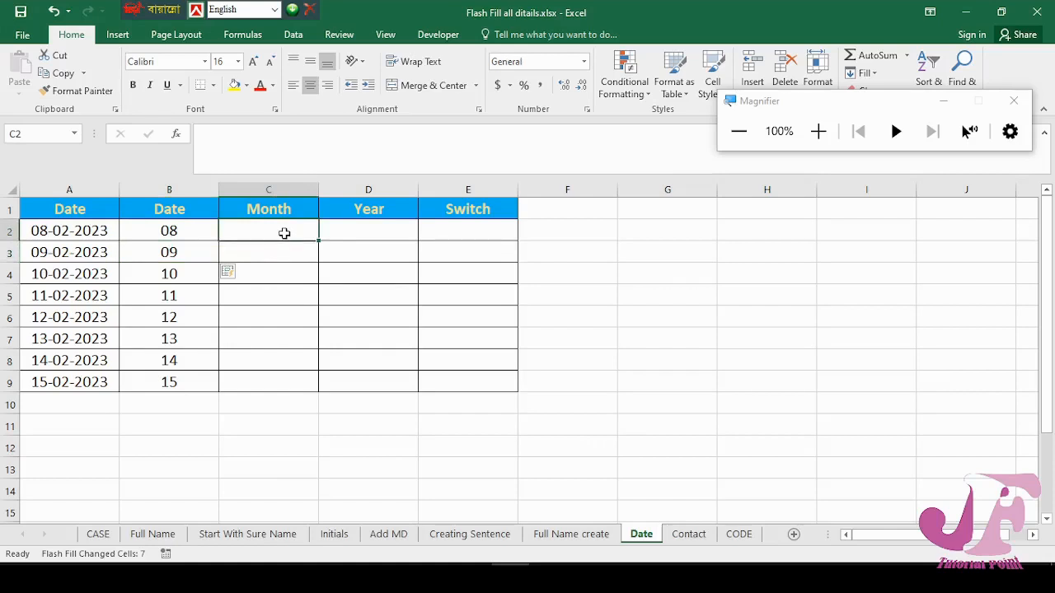
{"action": "key", "text": "ctrl+1"}
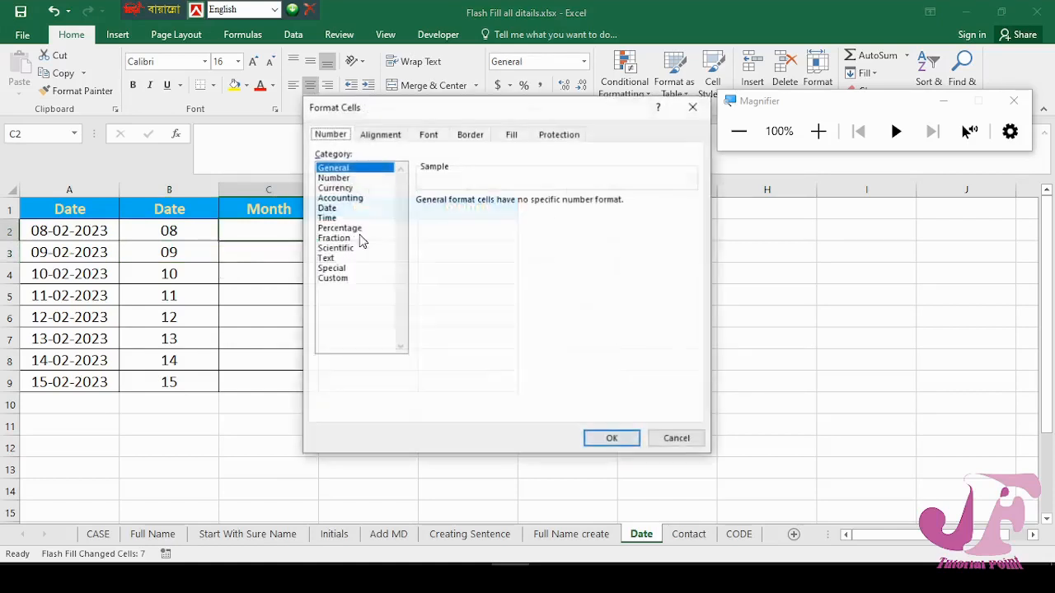
{"action": "left_click", "coordinate": [346, 278]}
{"action": "double_click", "coordinate": [454, 216]}
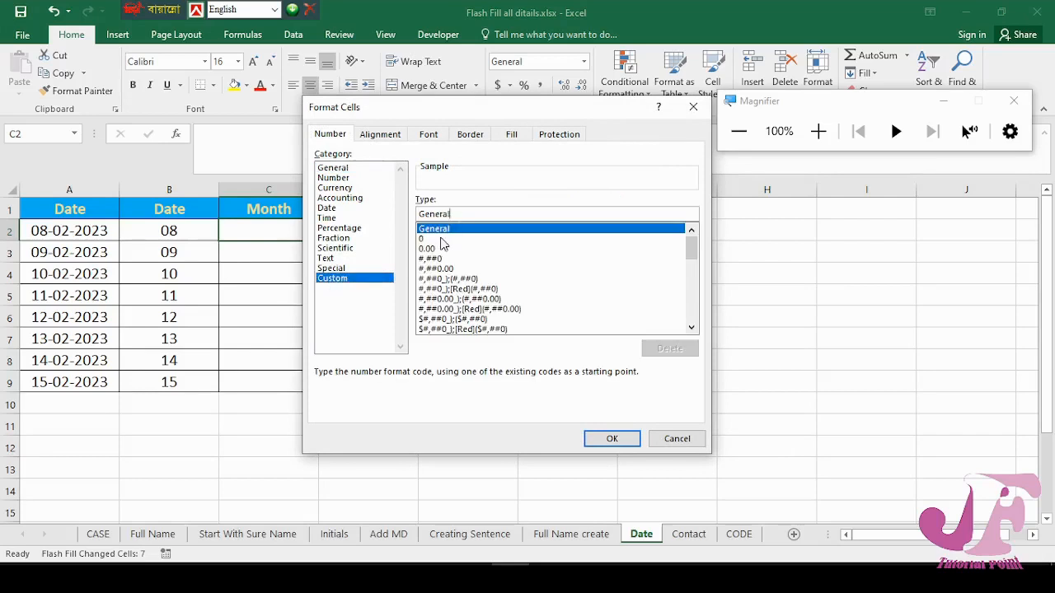
{"action": "type", "text": "00"}
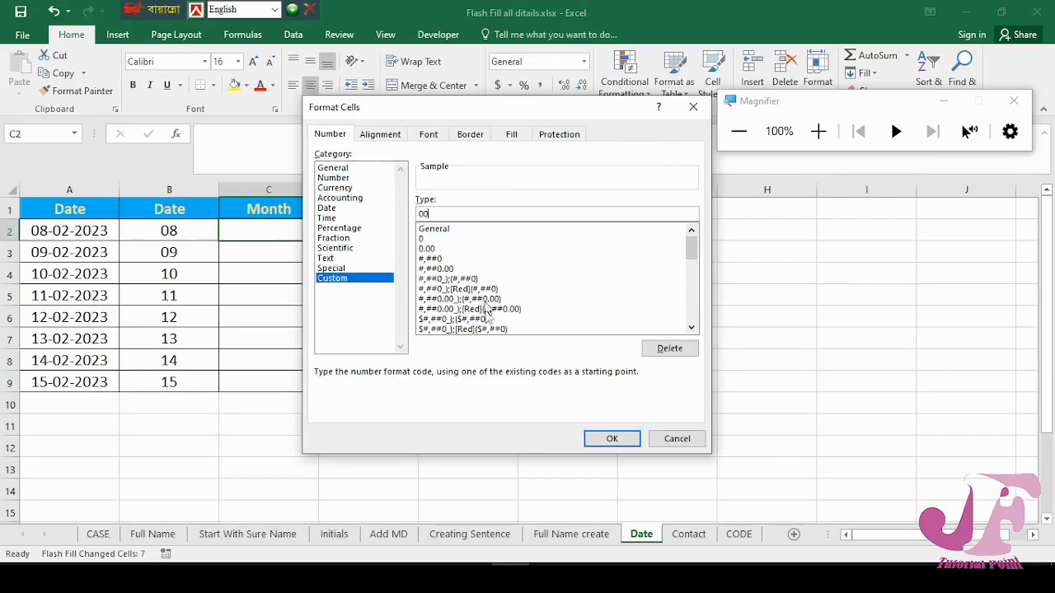
{"action": "left_click", "coordinate": [617, 440]}
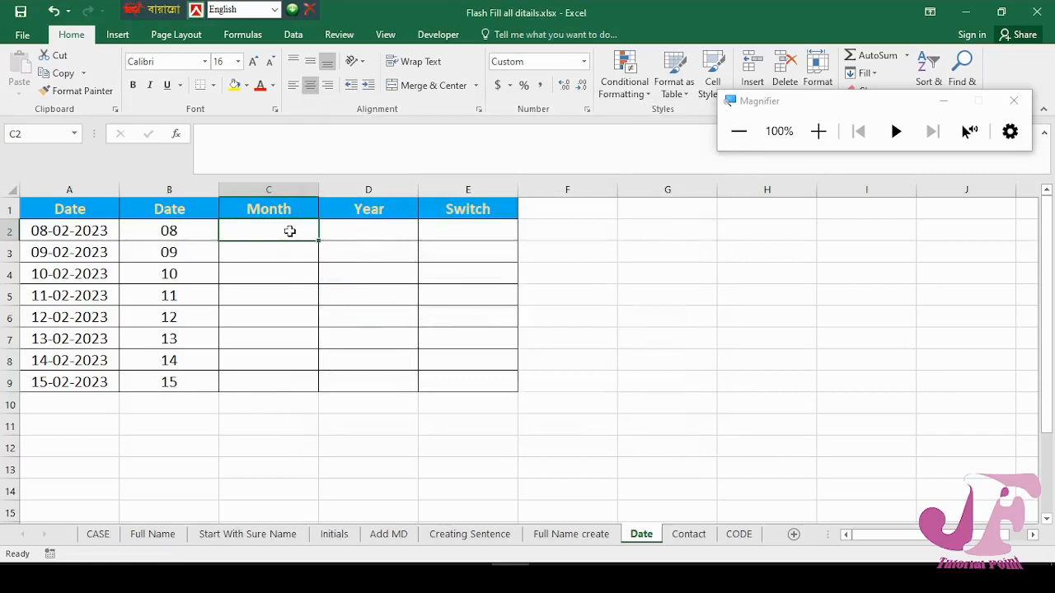
Enter the month 02 in C2 and Flash Fill the rest of the Month column
{"action": "type", "text": "02"}
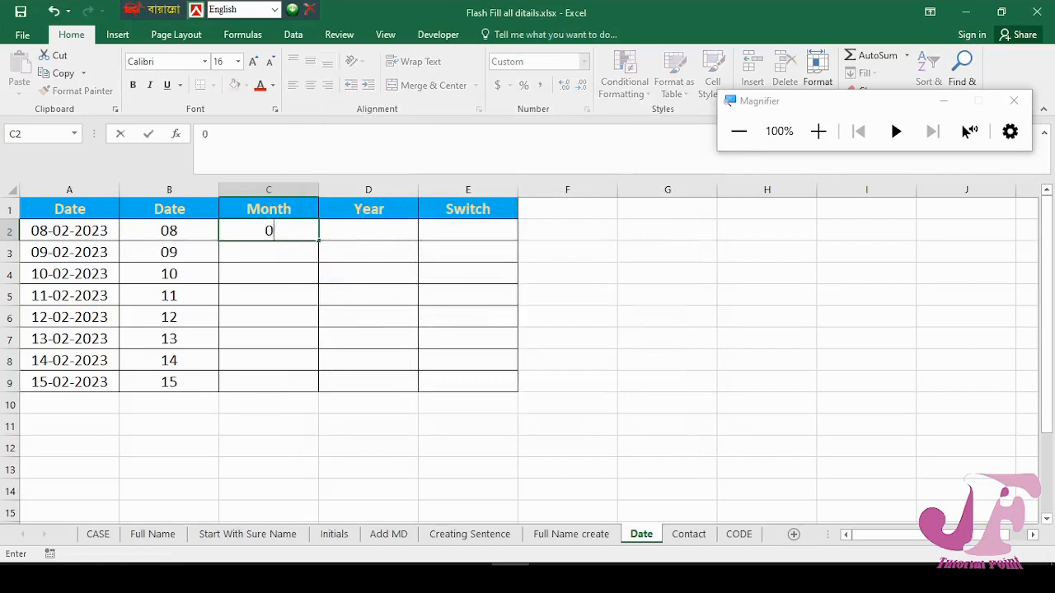
{"action": "left_click", "coordinate": [294, 255]}
{"action": "key", "text": "ctrl+e"}
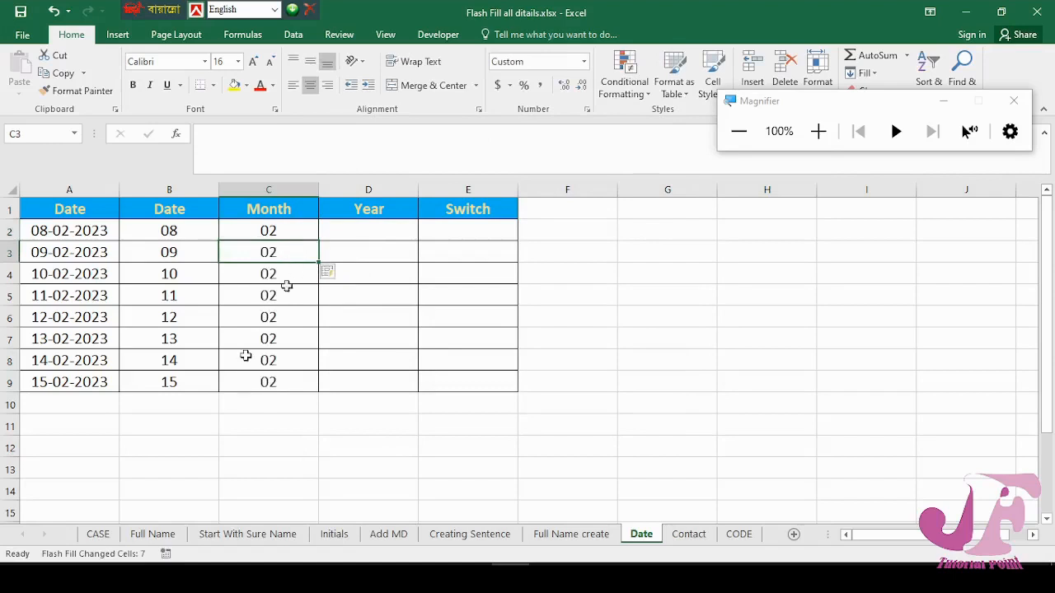
Give the Year cell D2 the custom number format 0000
{"action": "left_click", "coordinate": [387, 231]}
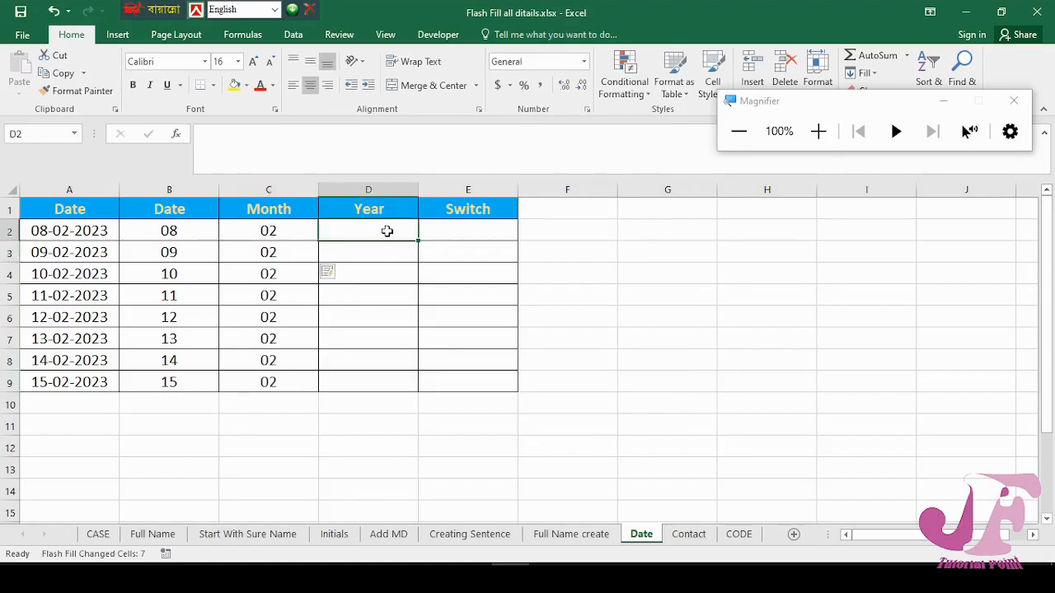
{"action": "key", "text": "ctrl+1"}
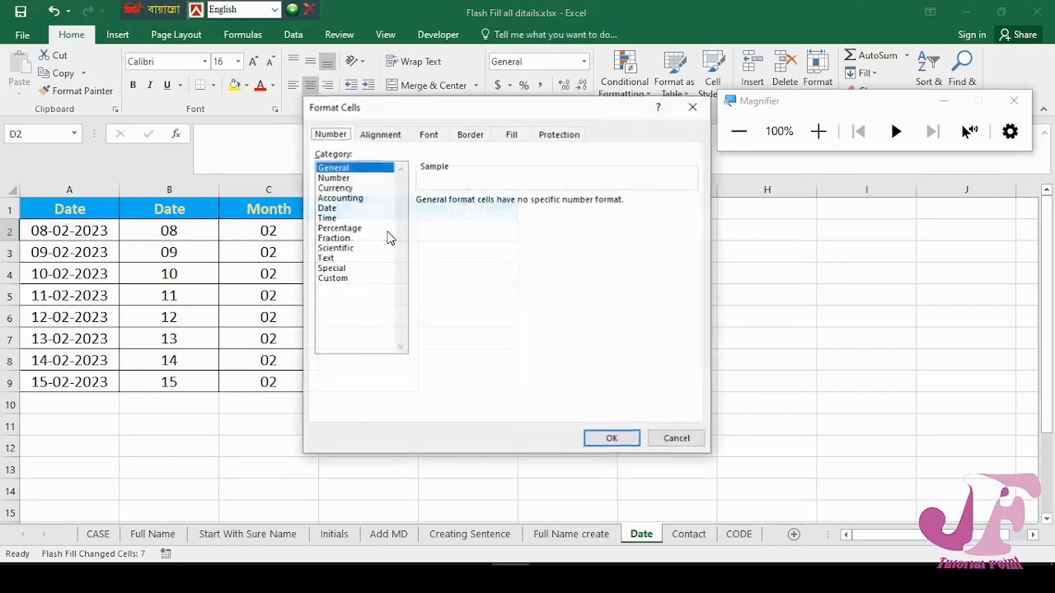
{"action": "left_click", "coordinate": [338, 278]}
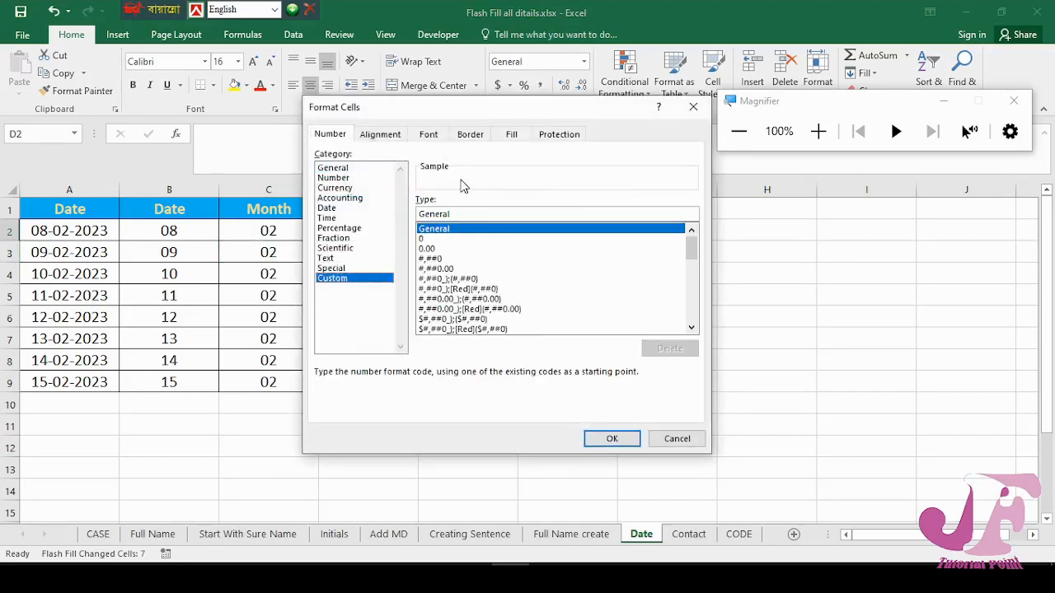
{"action": "left_click", "coordinate": [452, 239]}
{"action": "left_click", "coordinate": [466, 213]}
{"action": "type", "text": "0000"}
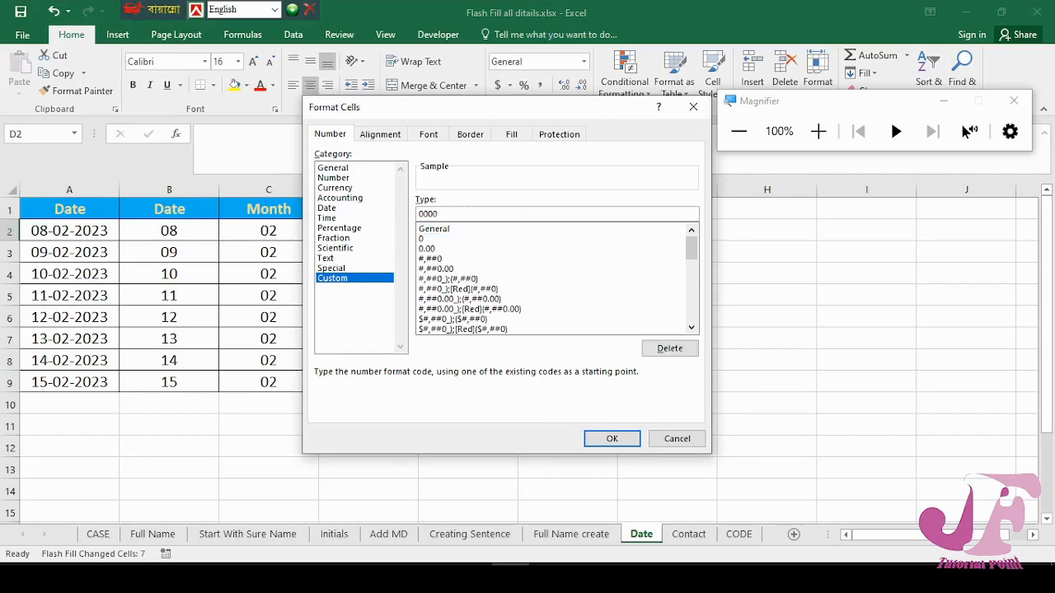
{"action": "left_click", "coordinate": [611, 438]}
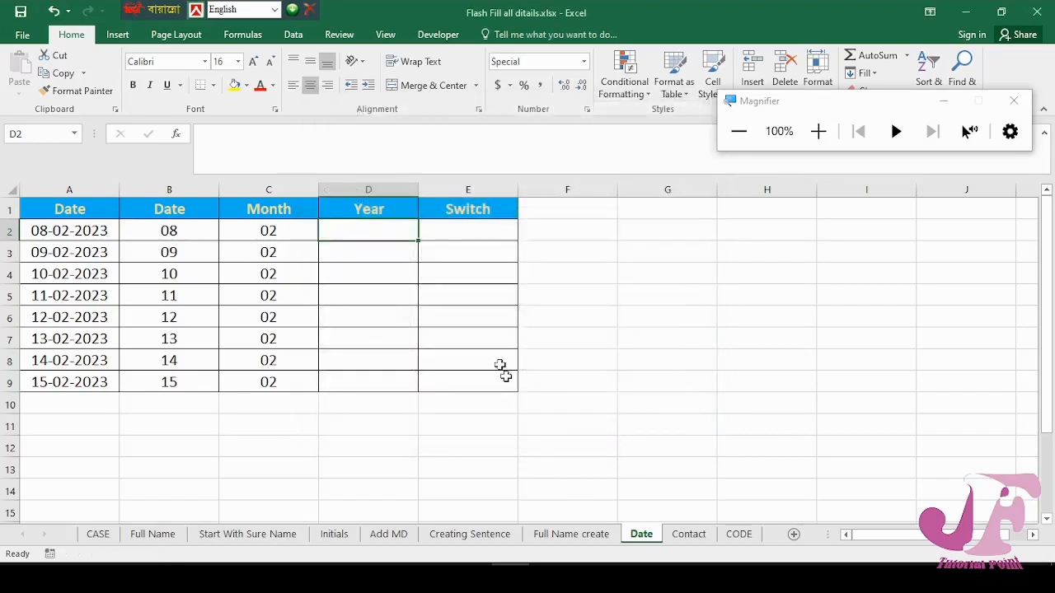
Enter the year 2023 in D2 and Flash Fill the rest of the Year column
{"action": "type", "text": "2023"}
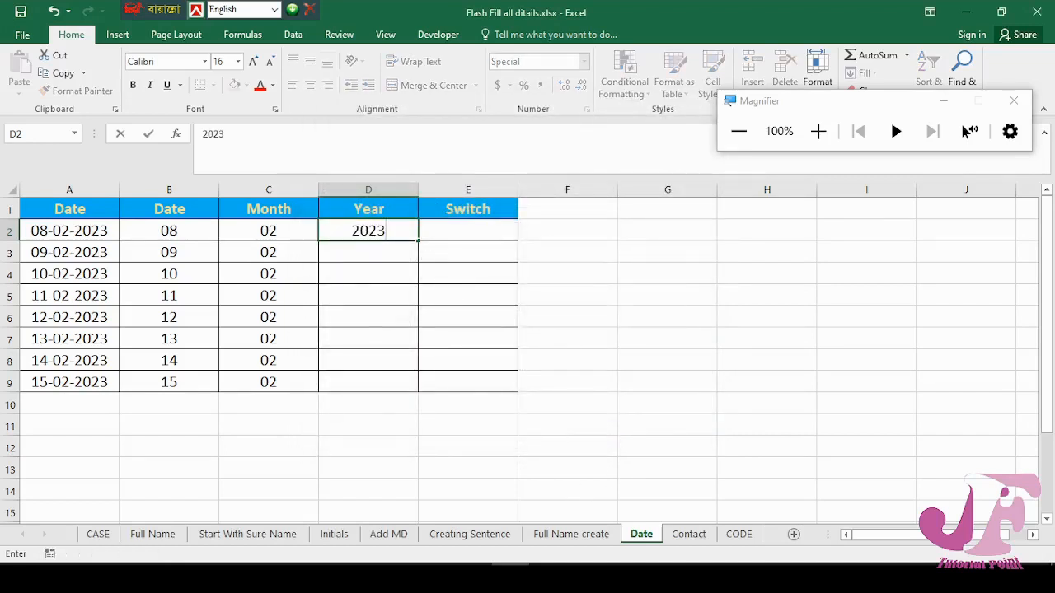
{"action": "left_click", "coordinate": [385, 247]}
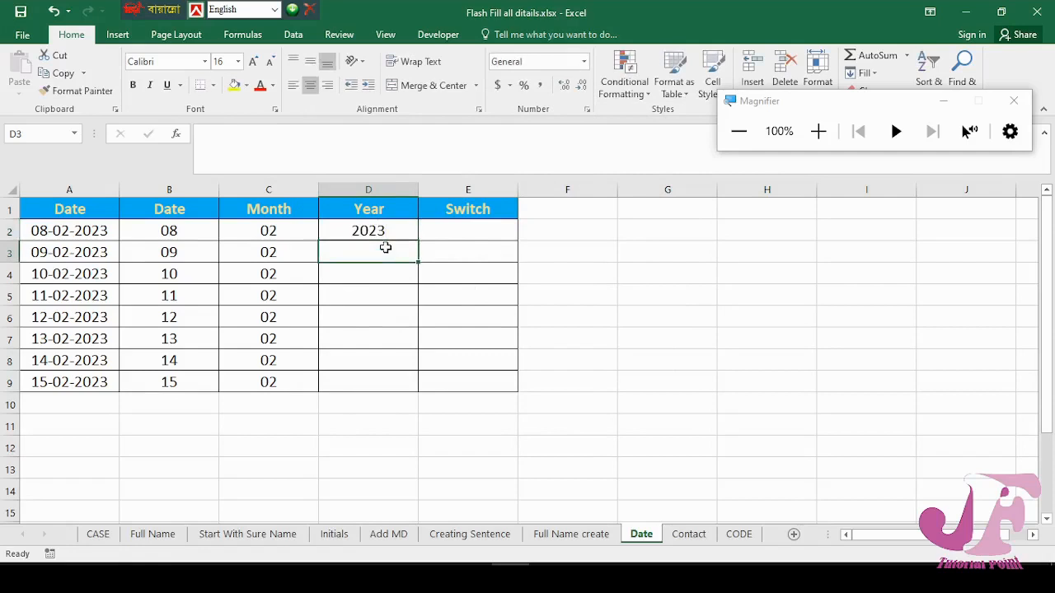
{"action": "key", "text": "ctrl+e"}
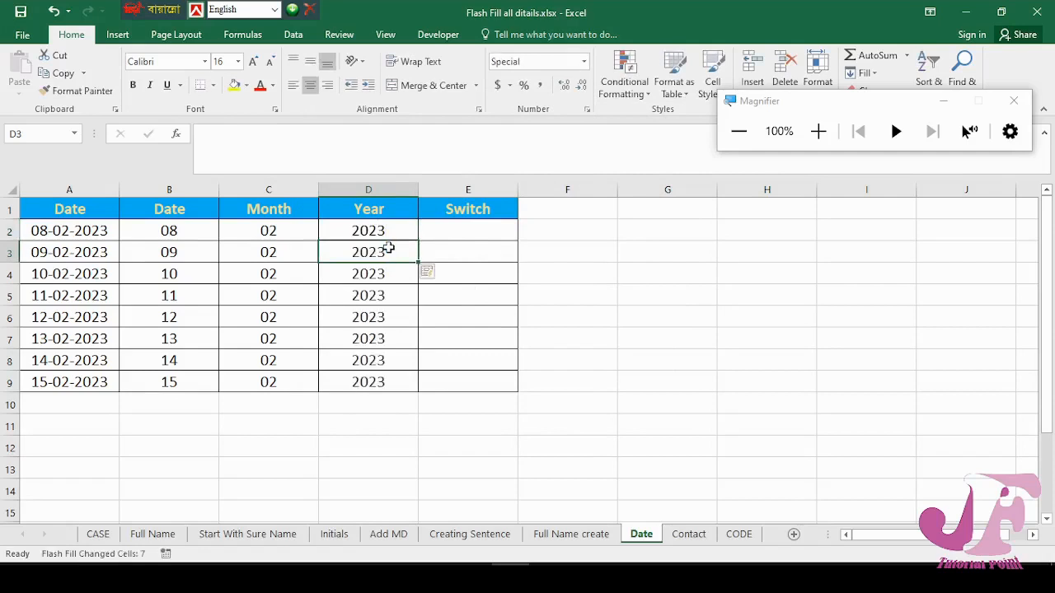
Enter the row 2 date with day and month swapped, 02-08-2023, in the Switch cell E2
{"action": "left_click", "coordinate": [476, 232]}
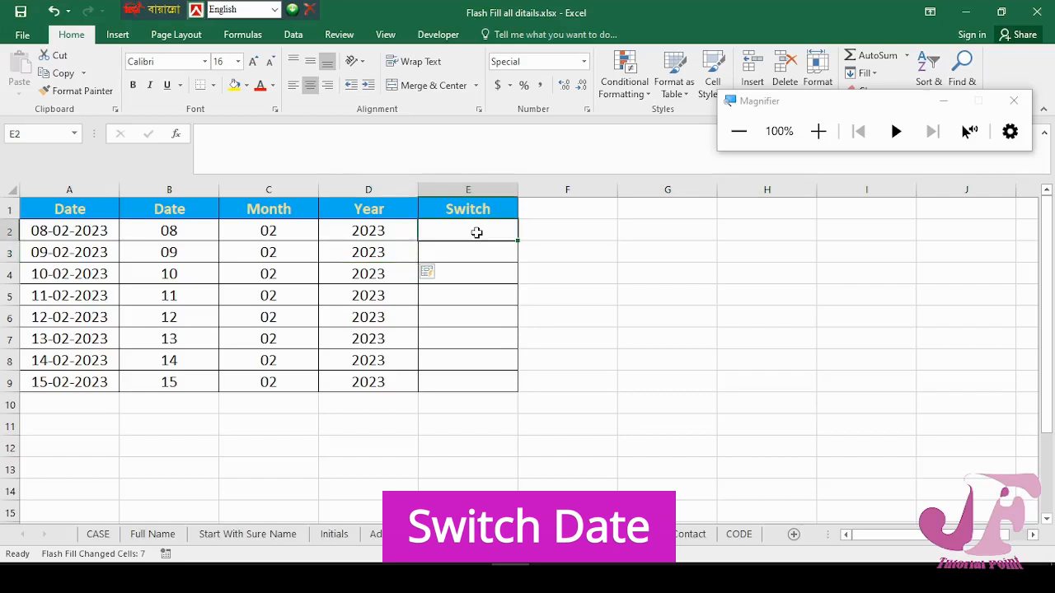
{"action": "type", "text": "0"}
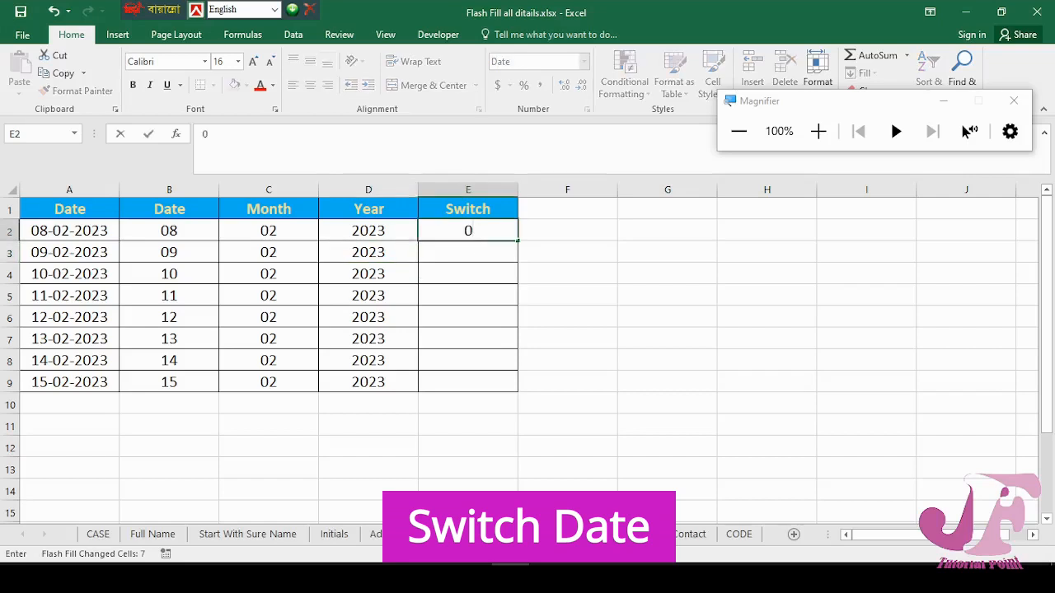
{"action": "type", "text": "2-08-2023"}
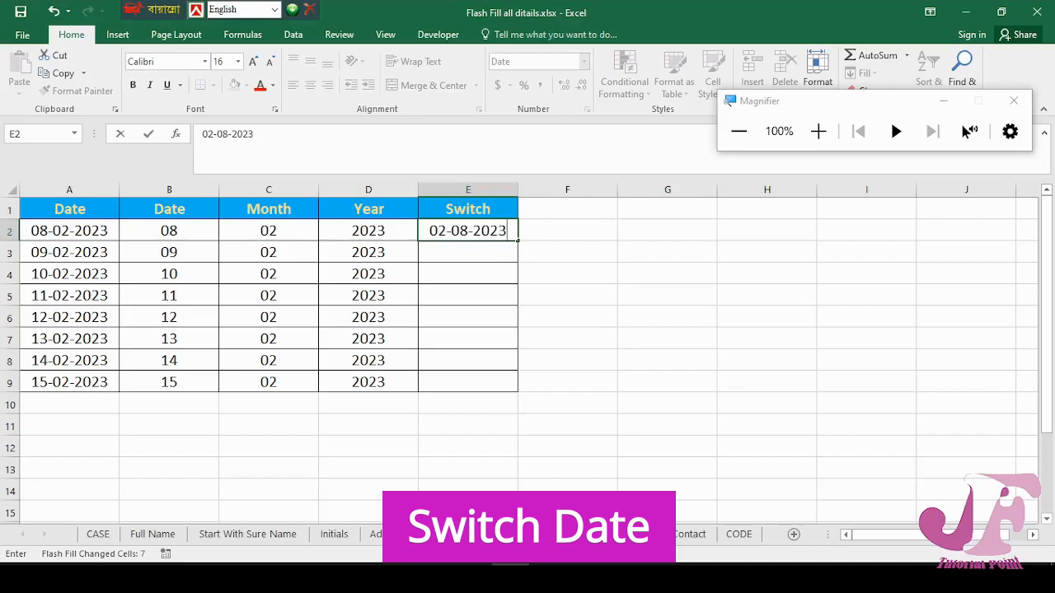
Try Flash Filling the Switch column from E3 down, and undo the fill
{"action": "left_click", "coordinate": [492, 251]}
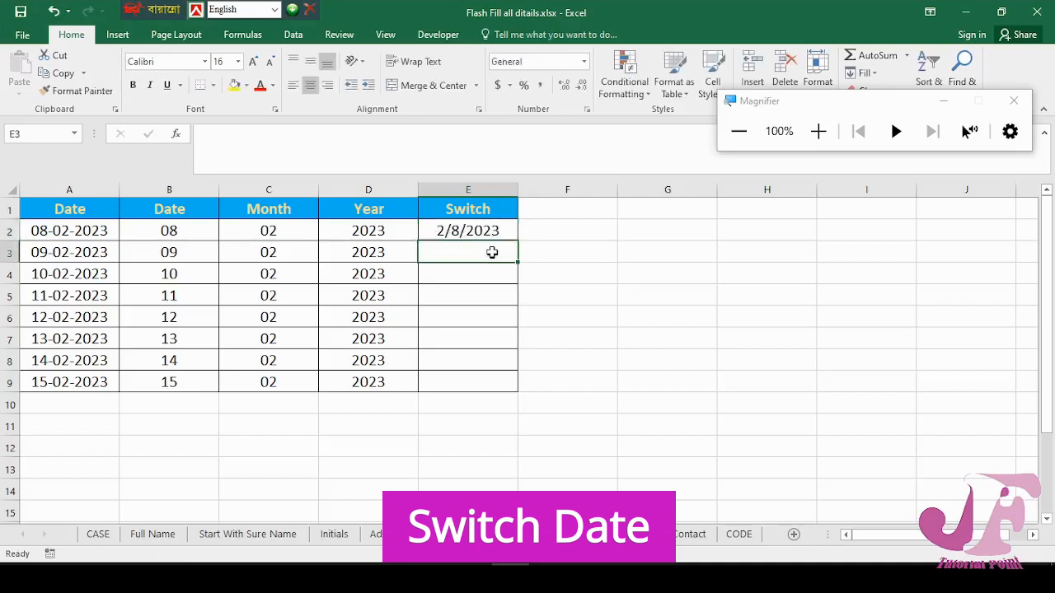
{"action": "key", "text": "ctrl+e"}
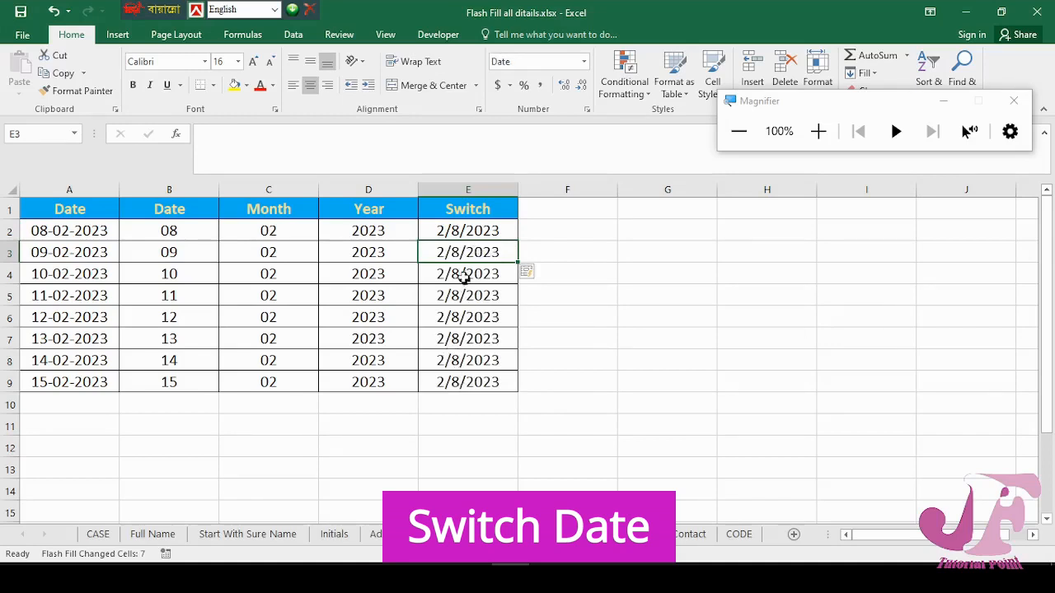
{"action": "key", "text": "ctrl+z"}
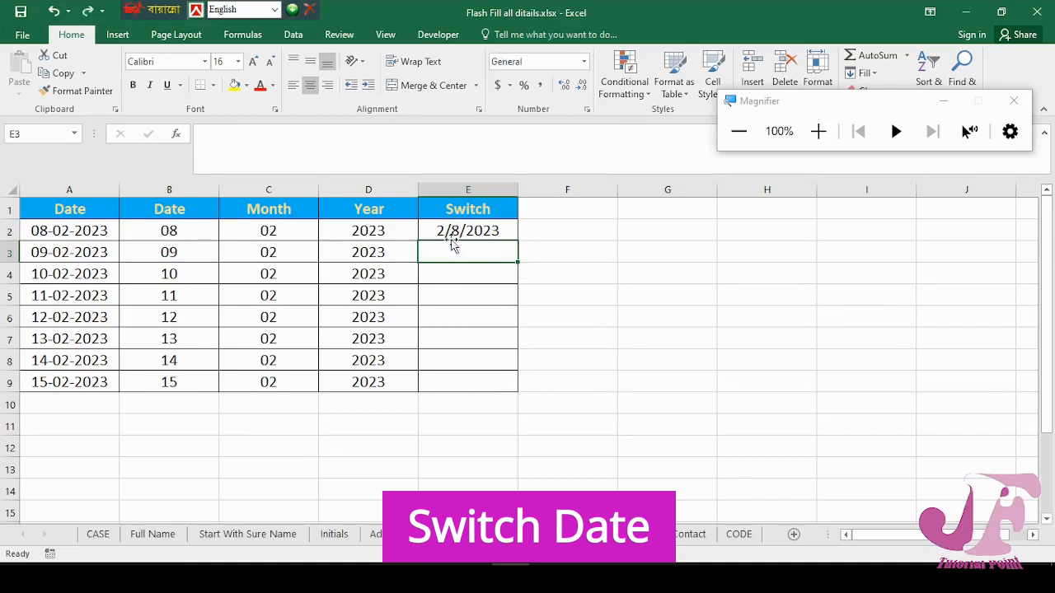
Give E2 the custom number format mm-dd-yyyy and Flash Fill the rest of the Switch column
{"action": "left_click", "coordinate": [469, 229]}
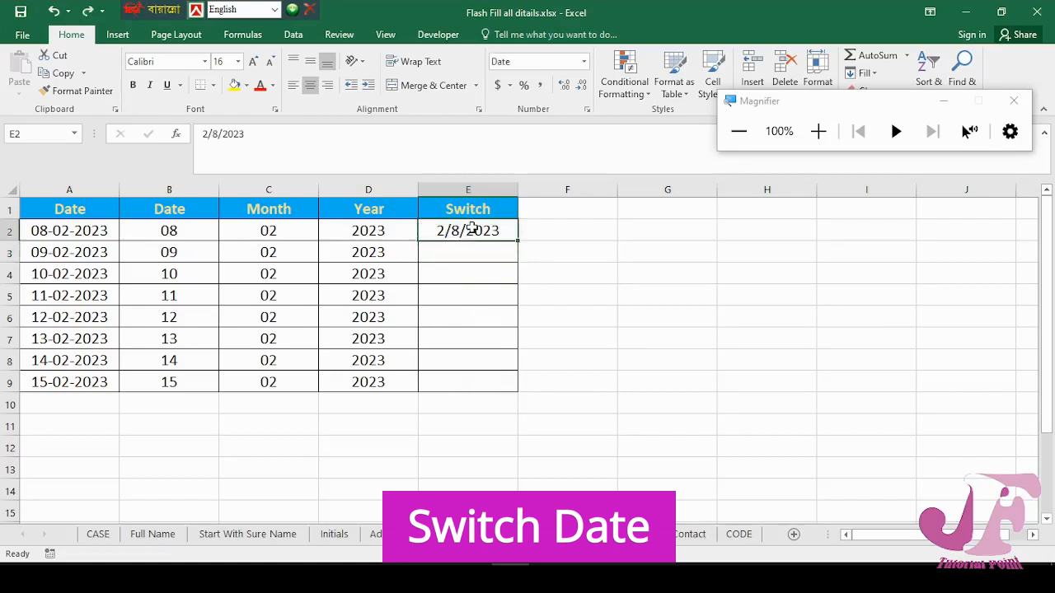
{"action": "key", "text": "ctrl+1"}
{"action": "left_click", "coordinate": [338, 278]}
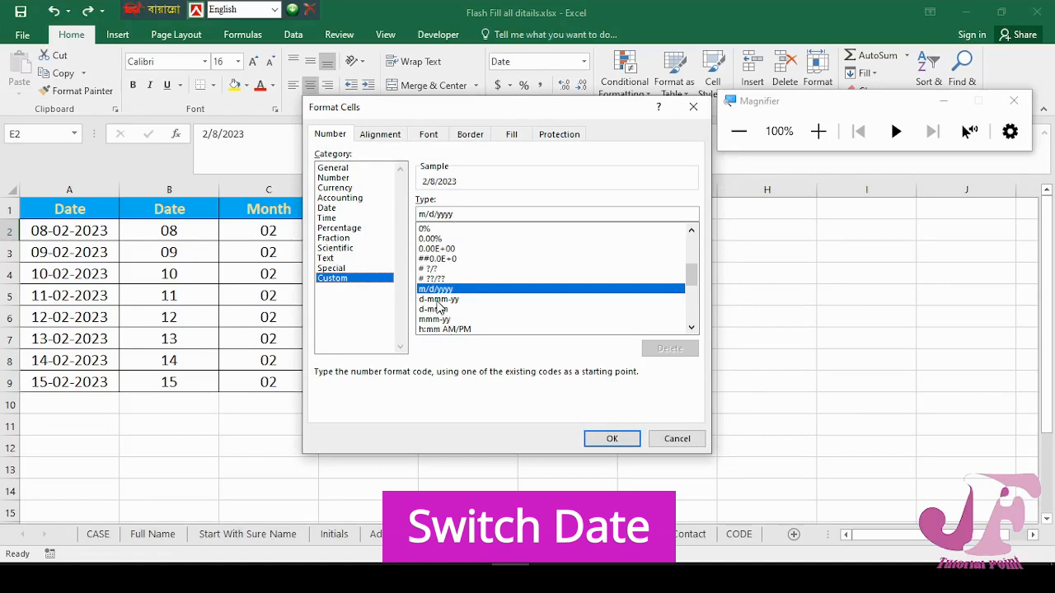
{"action": "left_click", "coordinate": [438, 302]}
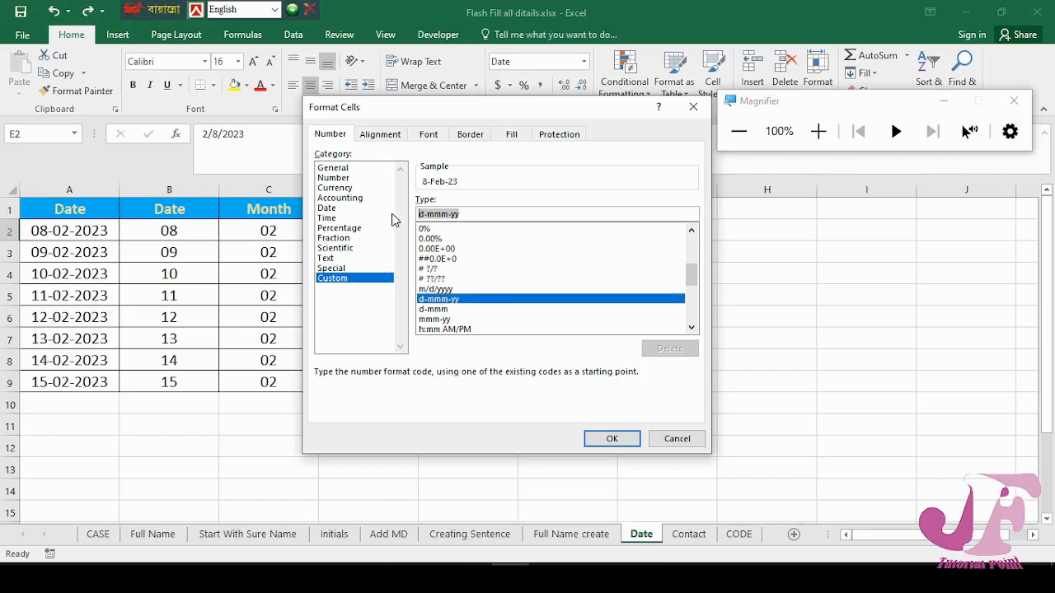
{"action": "type", "text": "mmmm"}
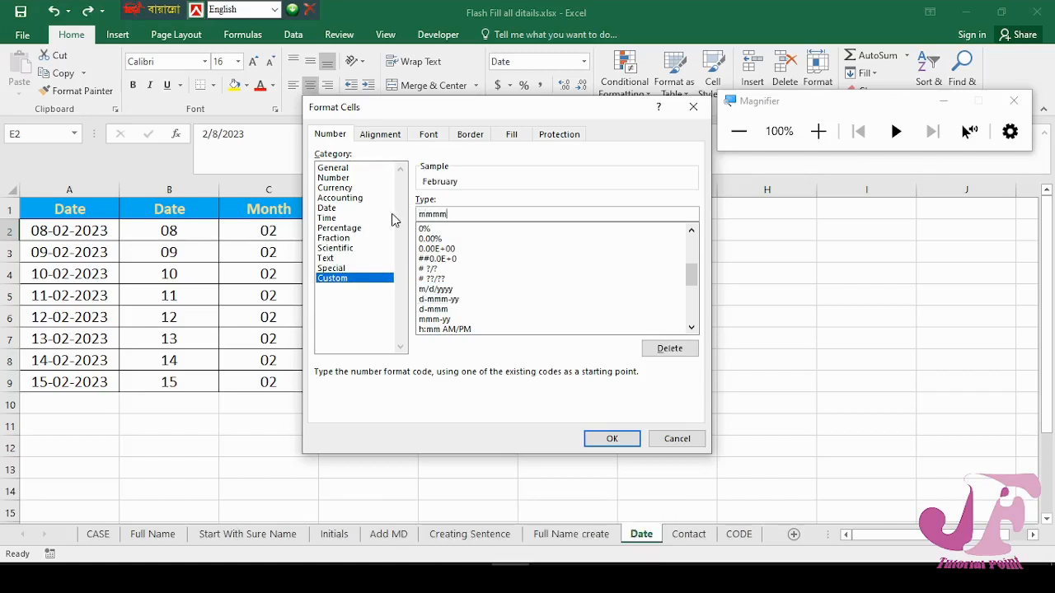
{"action": "key", "text": "BackSpace"}
{"action": "key", "text": "BackSpace"}
{"action": "type", "text": "-dd-yyyy"}
{"action": "left_click", "coordinate": [620, 440]}
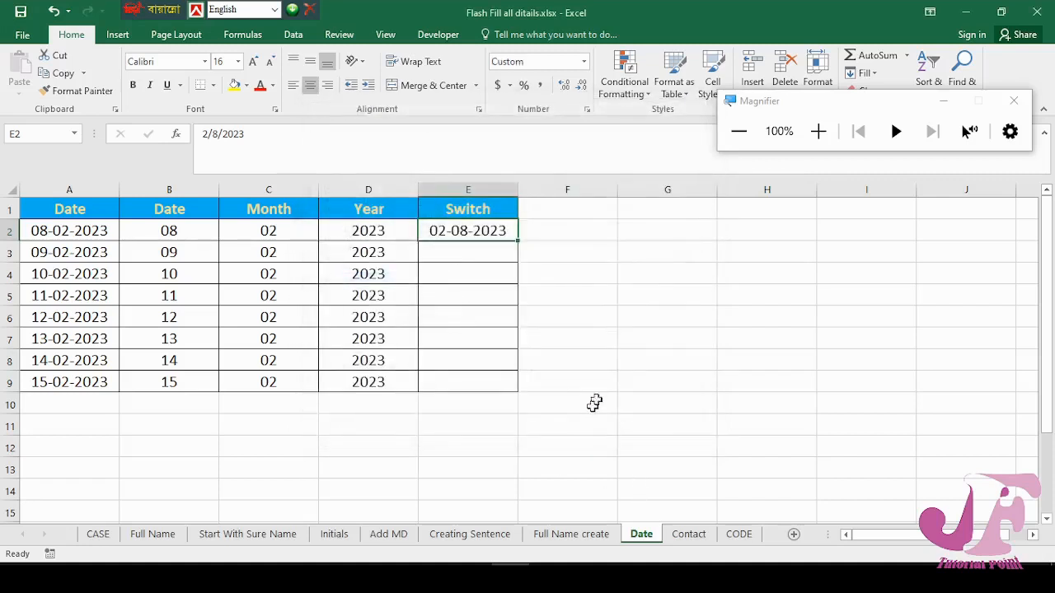
{"action": "left_click", "coordinate": [495, 252]}
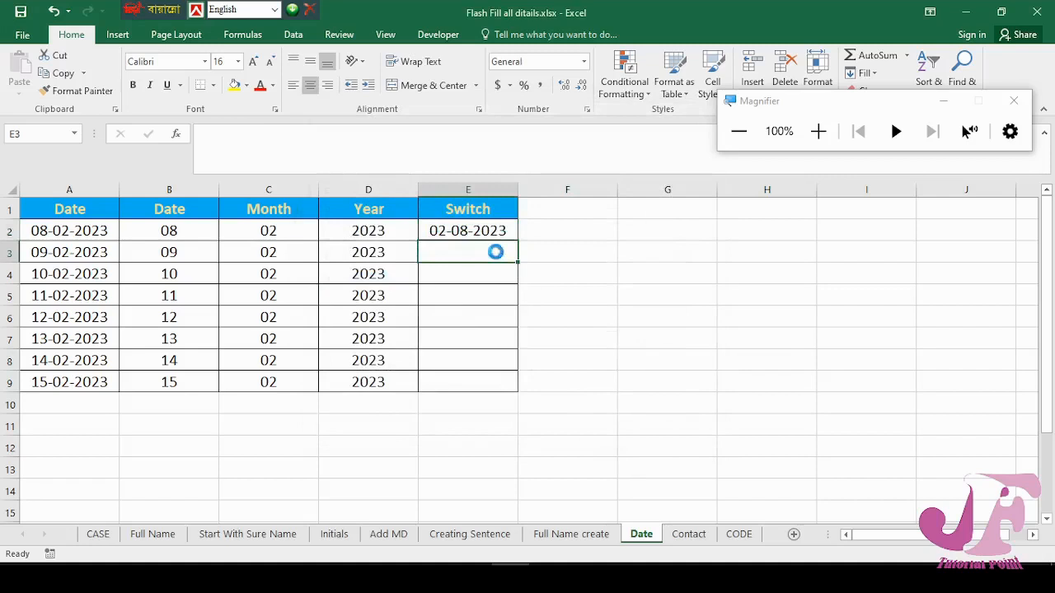
{"action": "key", "text": "ctrl+e"}
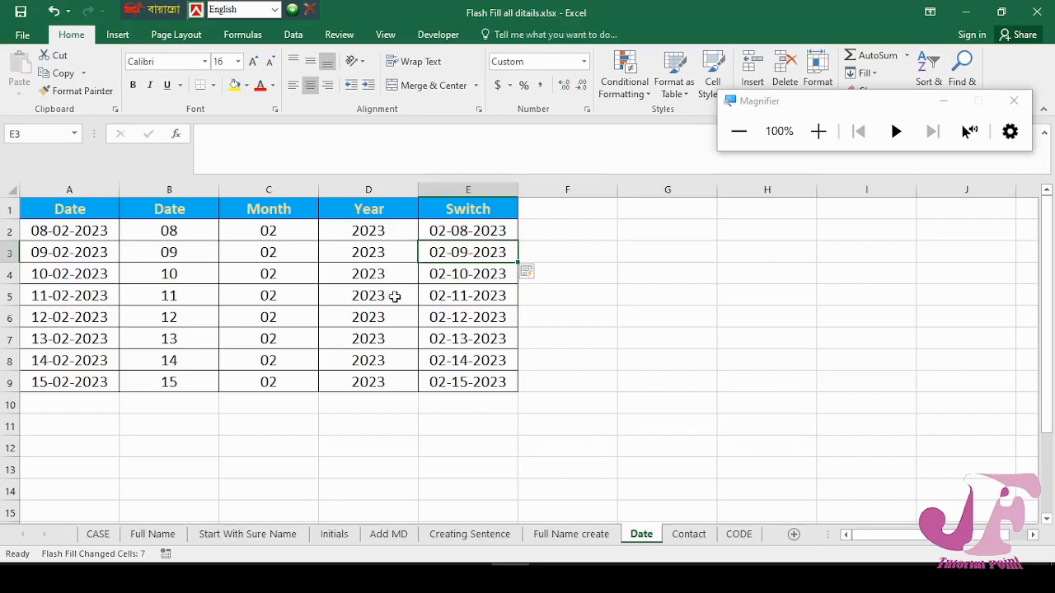
On the Contact worksheet, Flash Fill the Contact Number With 880 column from B3 down, following the example in B2
{"action": "left_click", "coordinate": [688, 534]}
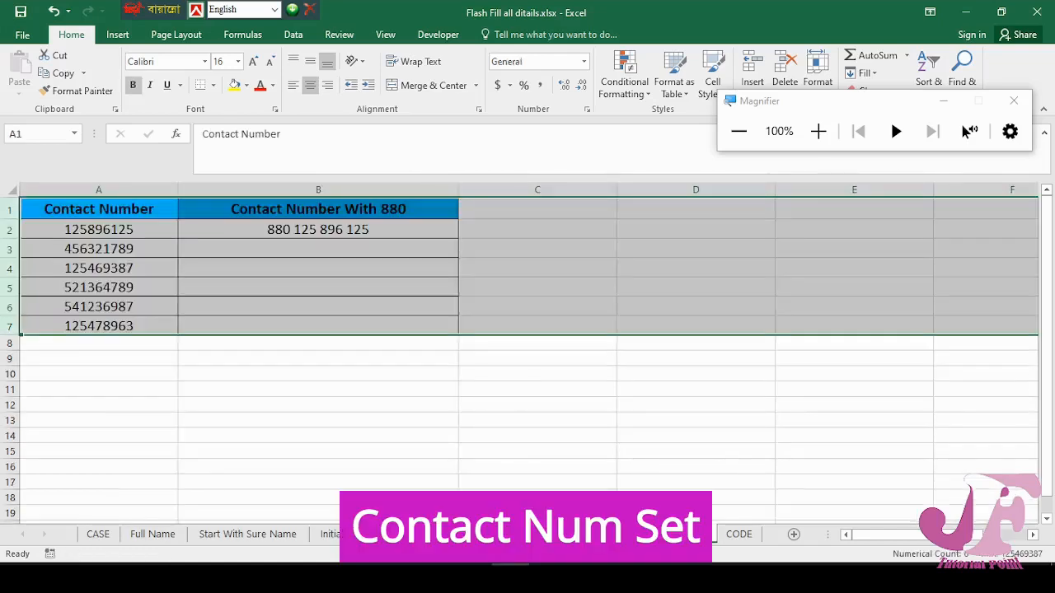
{"action": "left_click", "coordinate": [292, 283]}
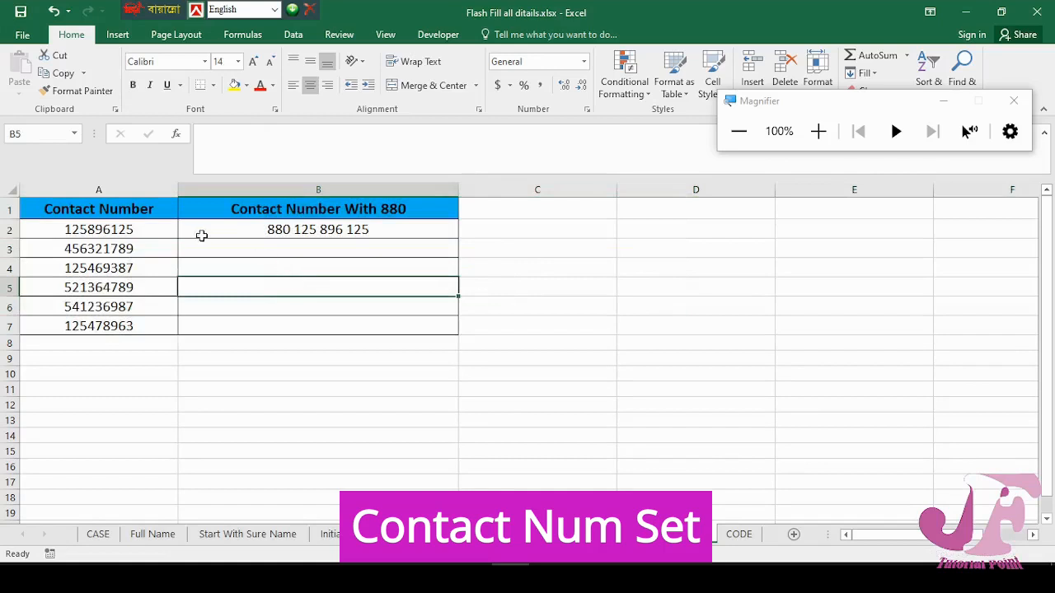
{"action": "left_click_drag", "start_coordinate": [137, 207], "coordinate": [130, 329]}
{"action": "left_click", "coordinate": [288, 251]}
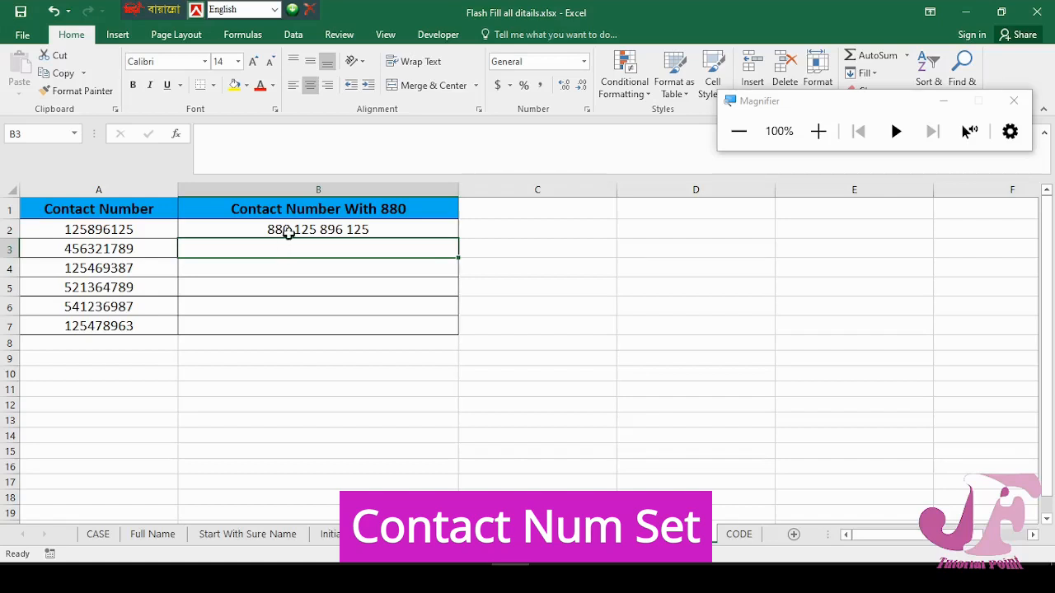
{"action": "left_click", "coordinate": [274, 231]}
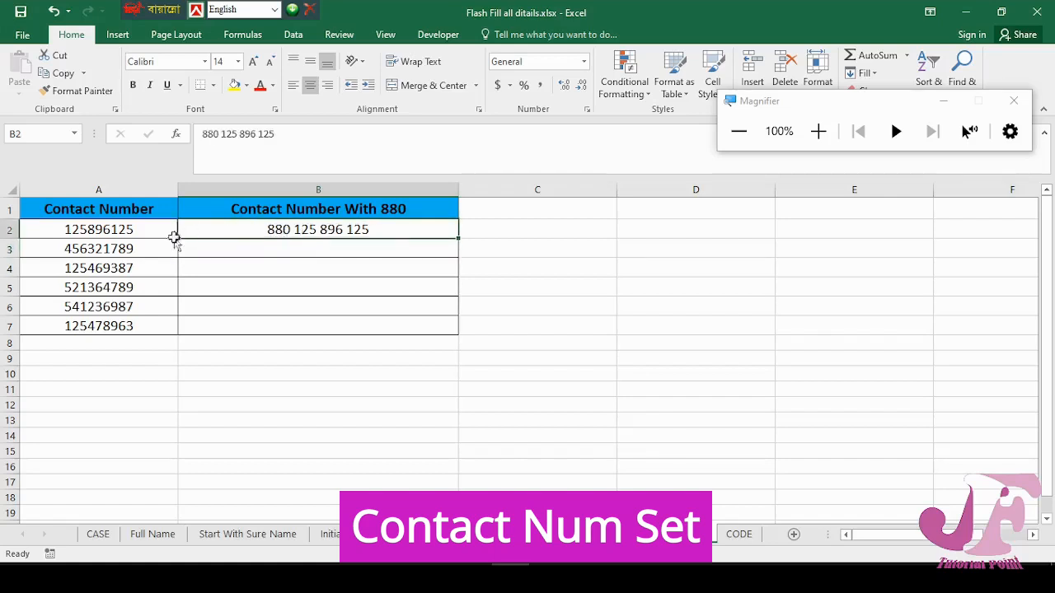
{"action": "double_click", "coordinate": [318, 230]}
{"action": "left_click", "coordinate": [346, 230]}
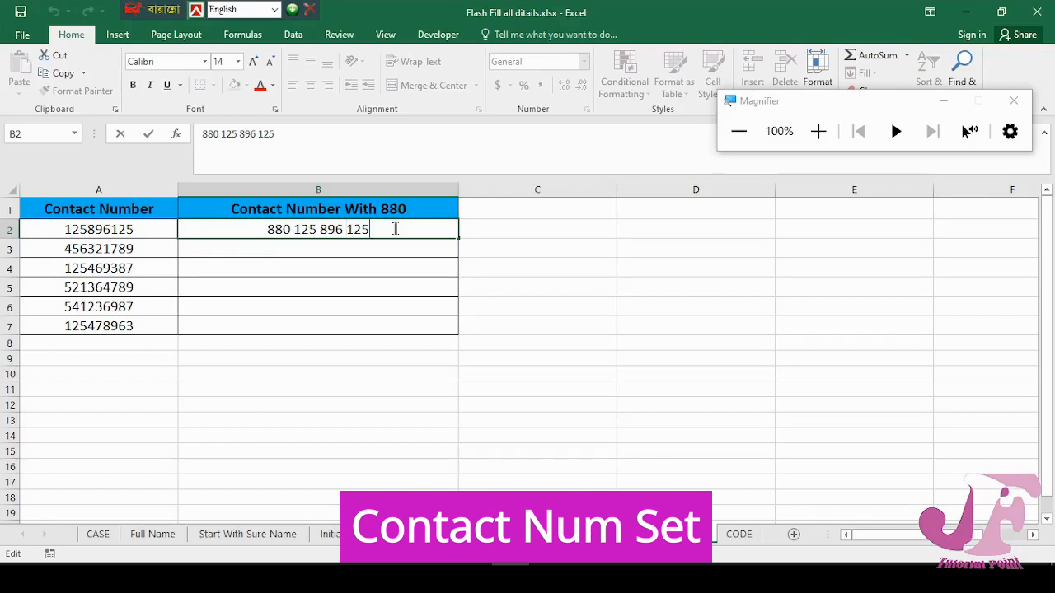
{"action": "left_click", "coordinate": [362, 249]}
{"action": "key", "text": "ctrl+e"}
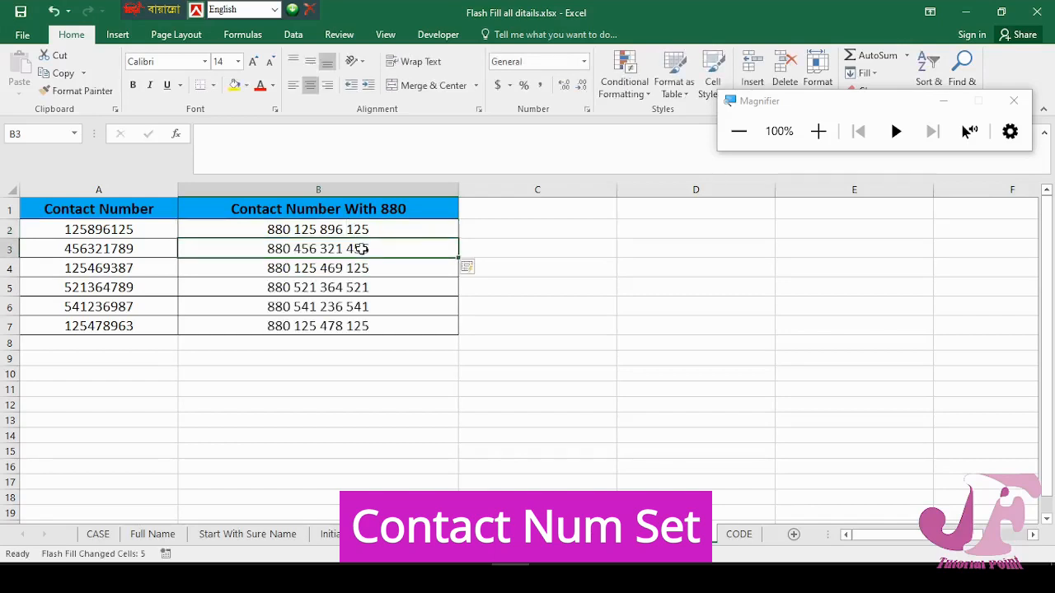
{"action": "left_click", "coordinate": [394, 321]}
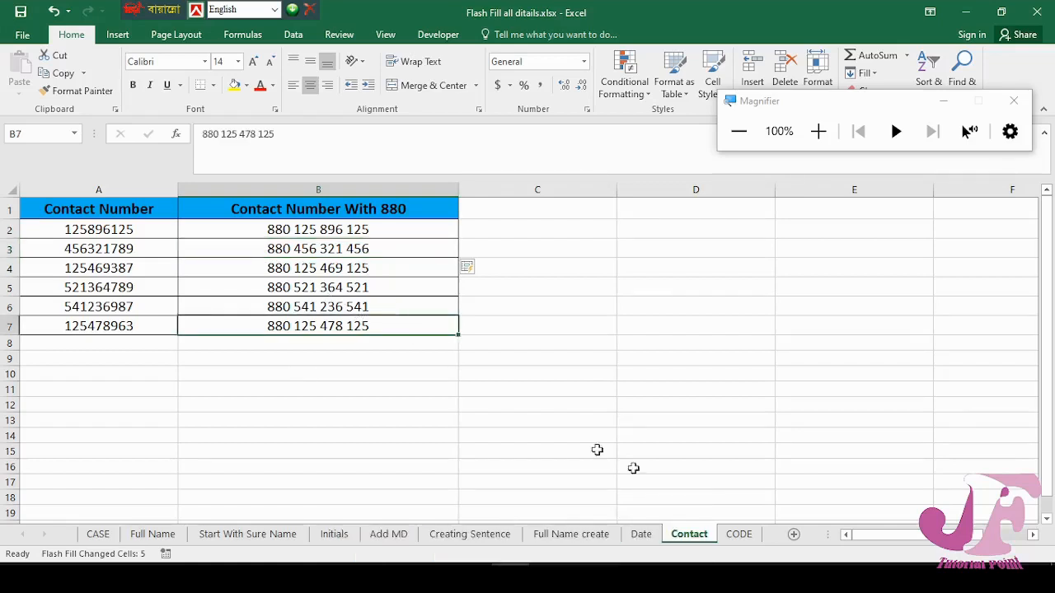
On the CODE worksheet, enter 125 in B2 and Flash Fill the rest of the Number column from B3 down
{"action": "left_click", "coordinate": [739, 535]}
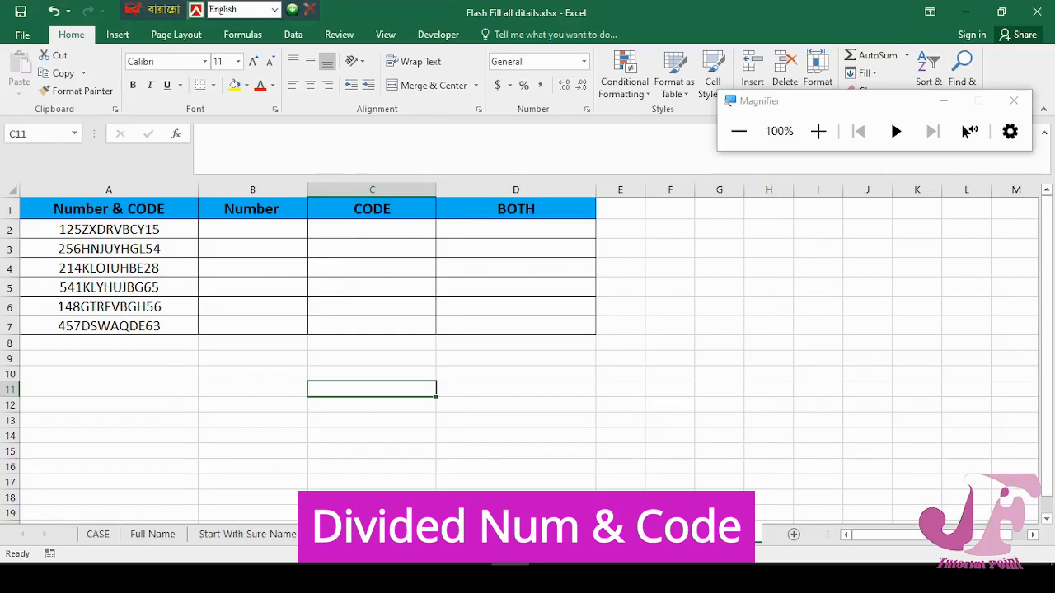
{"action": "left_click", "coordinate": [241, 233]}
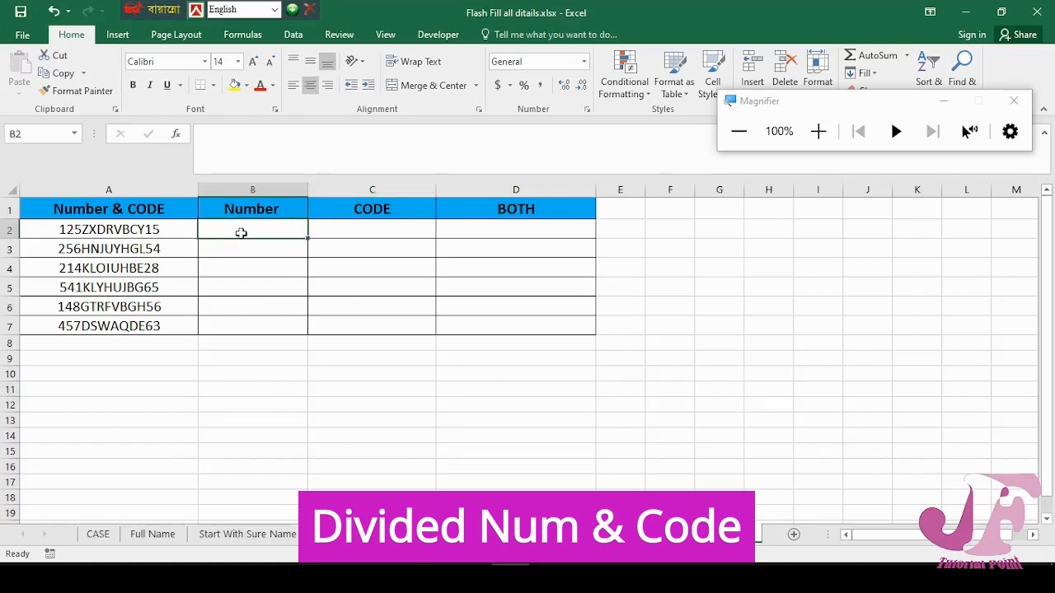
{"action": "type", "text": "125"}
{"action": "left_click", "coordinate": [264, 252]}
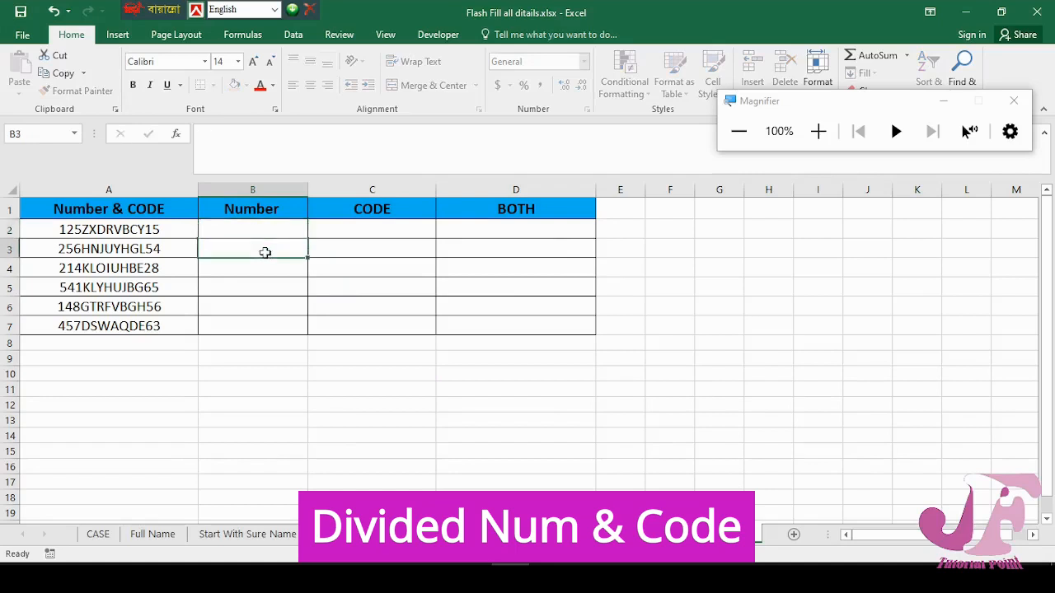
{"action": "key", "text": "ctrl+e"}
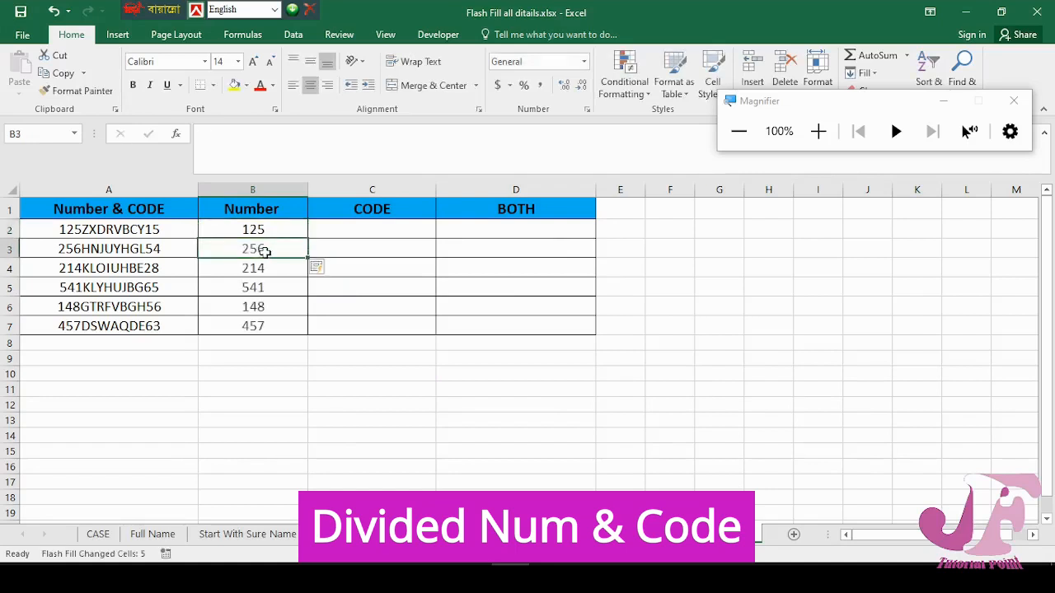
{"action": "left_click", "coordinate": [403, 221]}
{"action": "type", "text": "Z"}
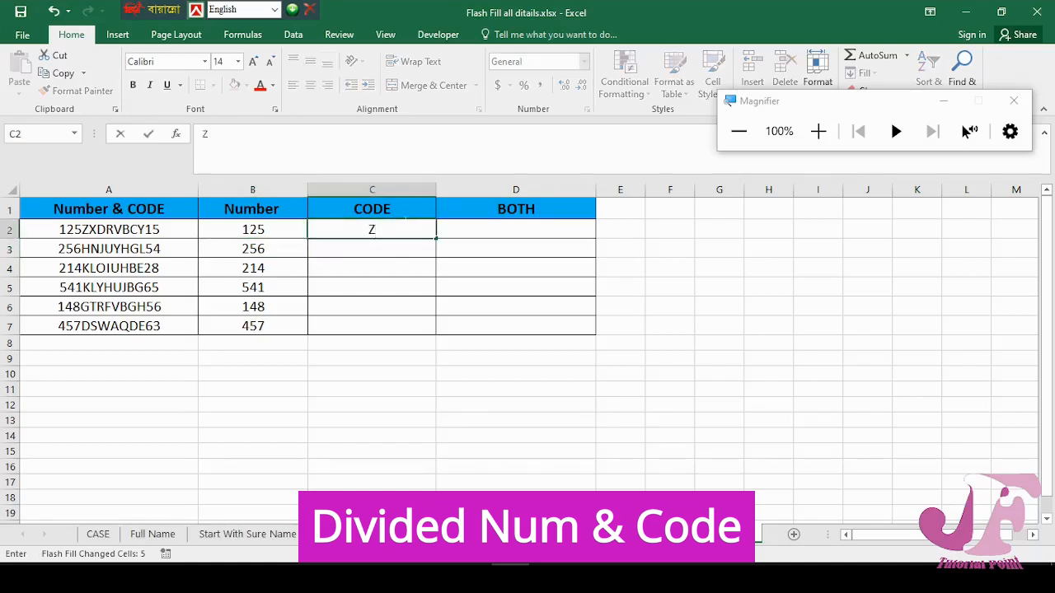
{"action": "type", "text": "XD"}
Copy the text ZXDRVBCY15 out of A2 into C2 and Flash Fill the rest of the CODE column from C3 down
{"action": "double_click", "coordinate": [147, 232]}
{"action": "left_click_drag", "start_coordinate": [160, 231], "coordinate": [81, 231]}
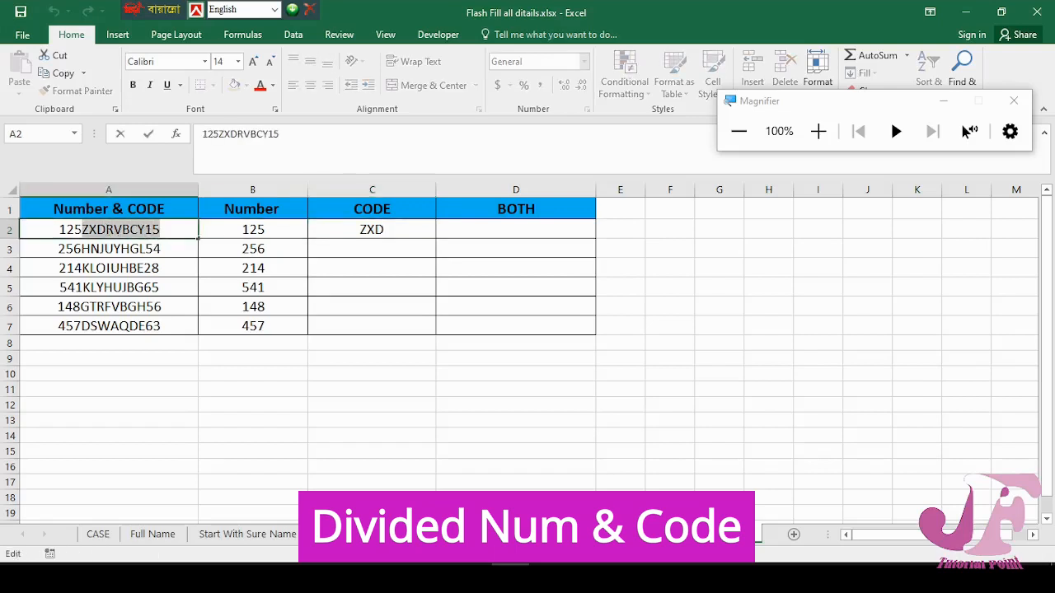
{"action": "key", "text": "ctrl+c"}
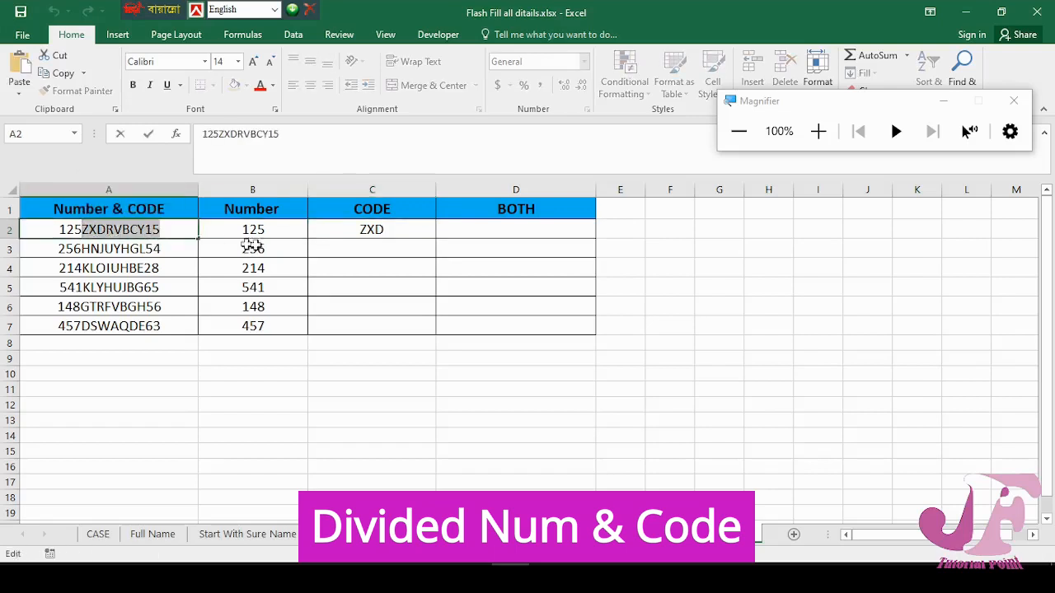
{"action": "left_click", "coordinate": [387, 229]}
{"action": "key", "text": "ctrl+v"}
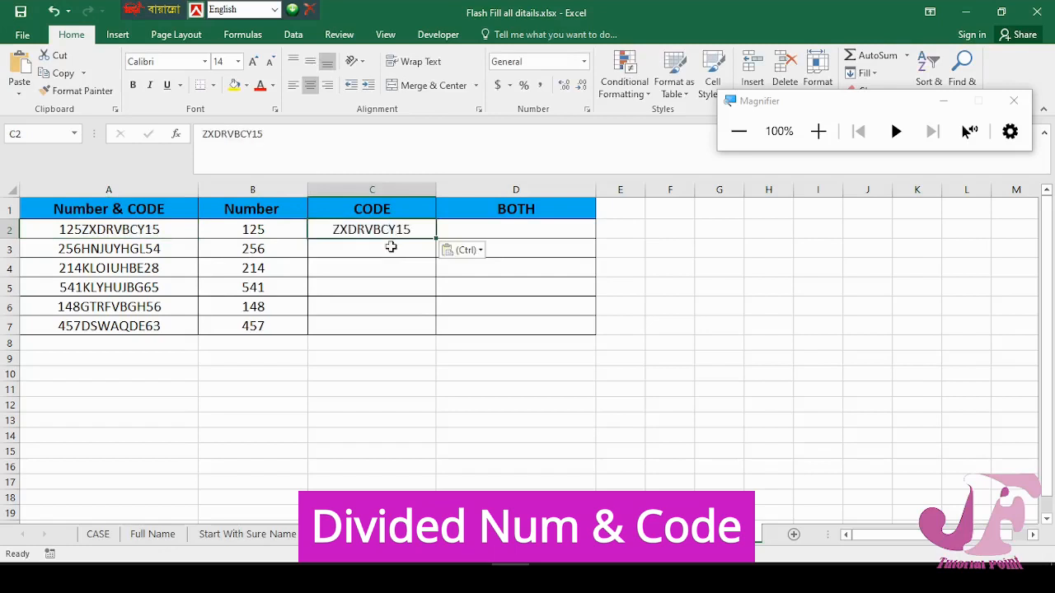
{"action": "key", "text": "Return"}
{"action": "key", "text": "ctrl+e"}
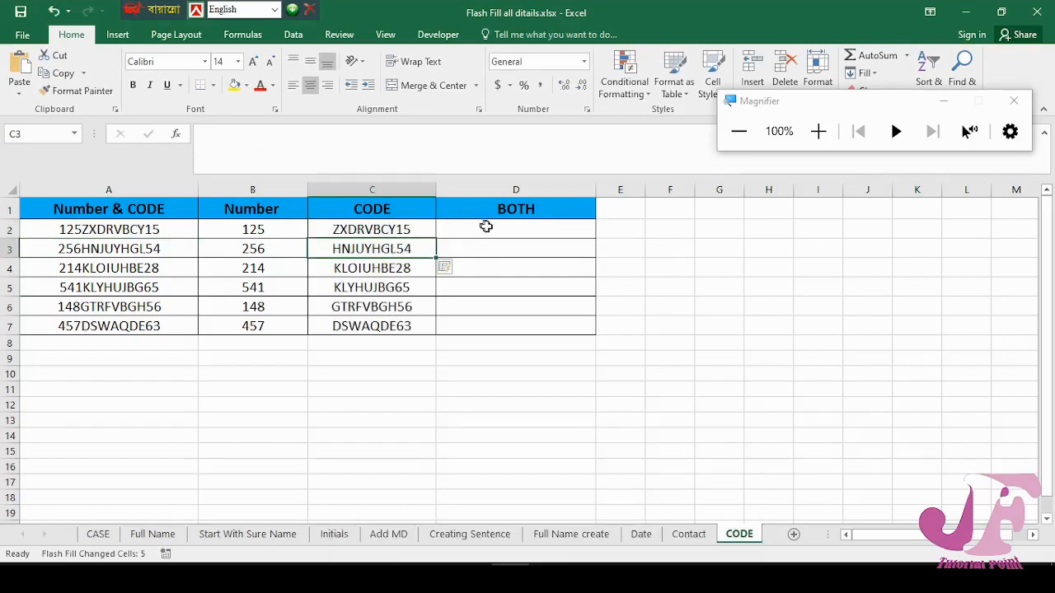
Copy cell A2 into D2 and Flash Fill the rest of the BOTH column from D3 down
{"action": "left_click", "coordinate": [81, 229]}
{"action": "key", "text": "ctrl+c"}
{"action": "left_click", "coordinate": [476, 227]}
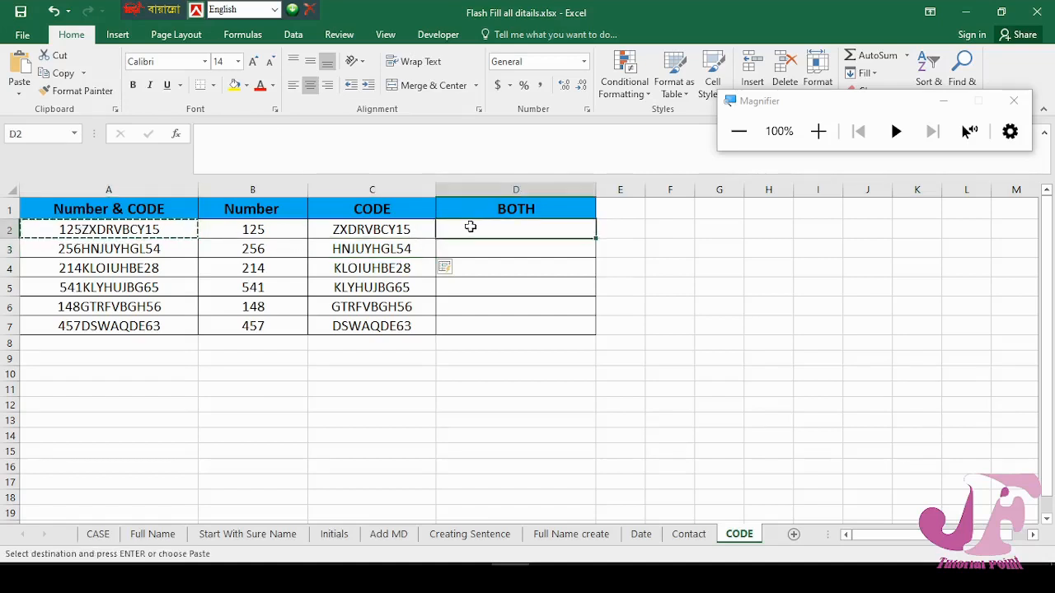
{"action": "key", "text": "ctrl+v"}
{"action": "left_click", "coordinate": [476, 244]}
{"action": "key", "text": "ctrl+e"}
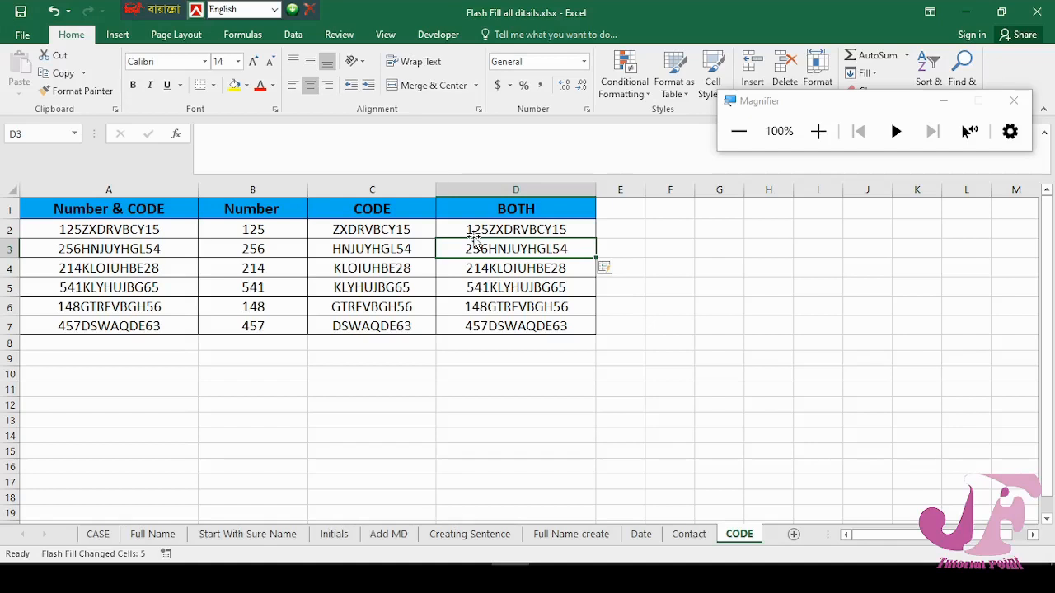
{"action": "mouse_move", "coordinate": [473, 579]}
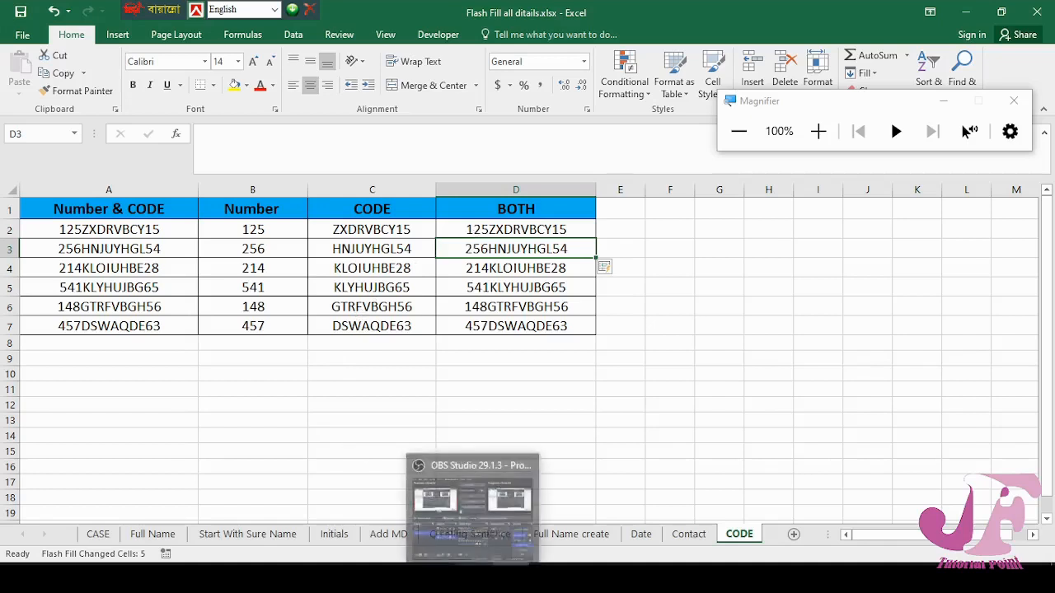